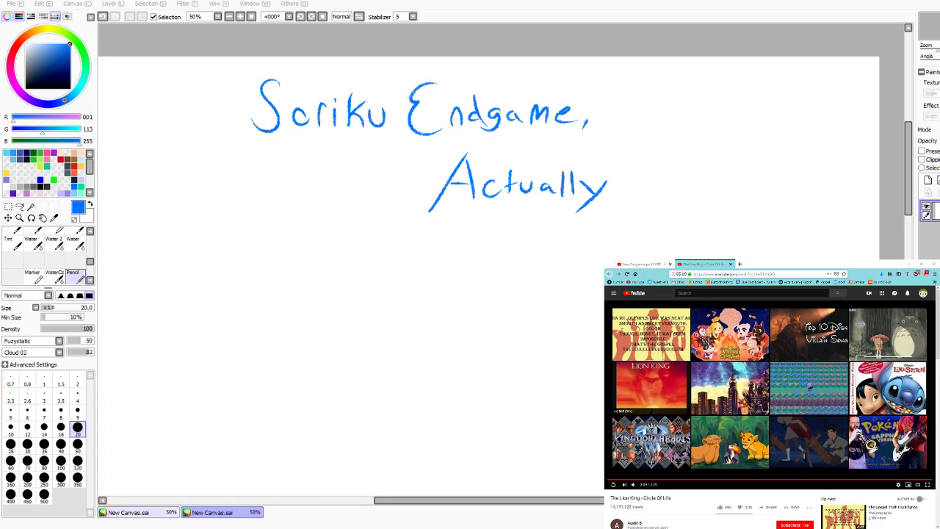
Step: View the character sketches on the other open canvas, then return to the "Soriku Endgame, Actually" canvas
left_click(126, 514)
mouse_move(535, 111)
left_mouse_down()
mouse_move(443, 377)
mouse_move(504, 400)
left_mouse_up()
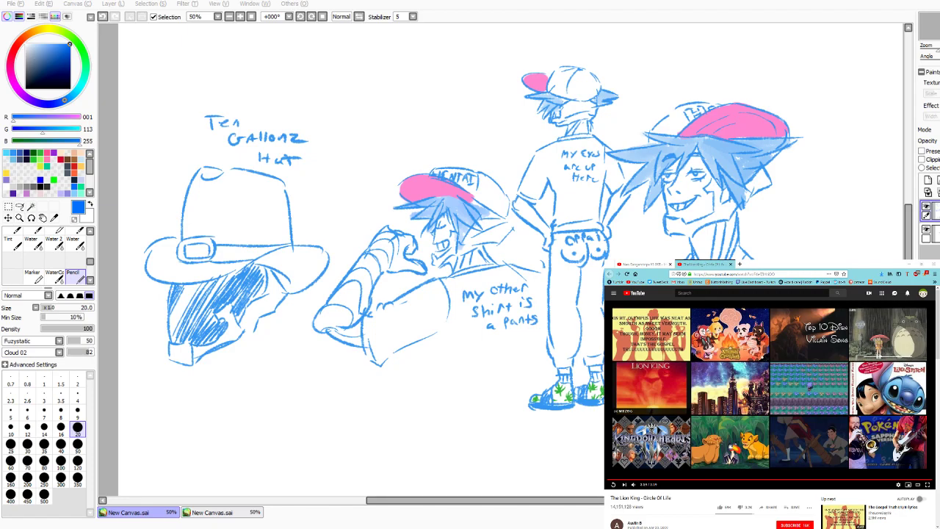
left_click(237, 519)
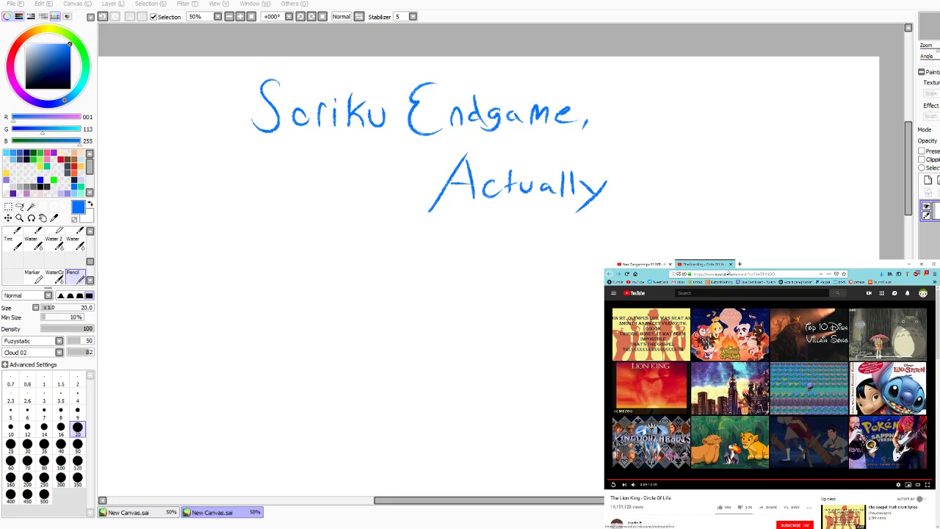
Step: Close the "The Lion King - Circle Of Life" video tab and minimize the browser window
left_click(731, 264)
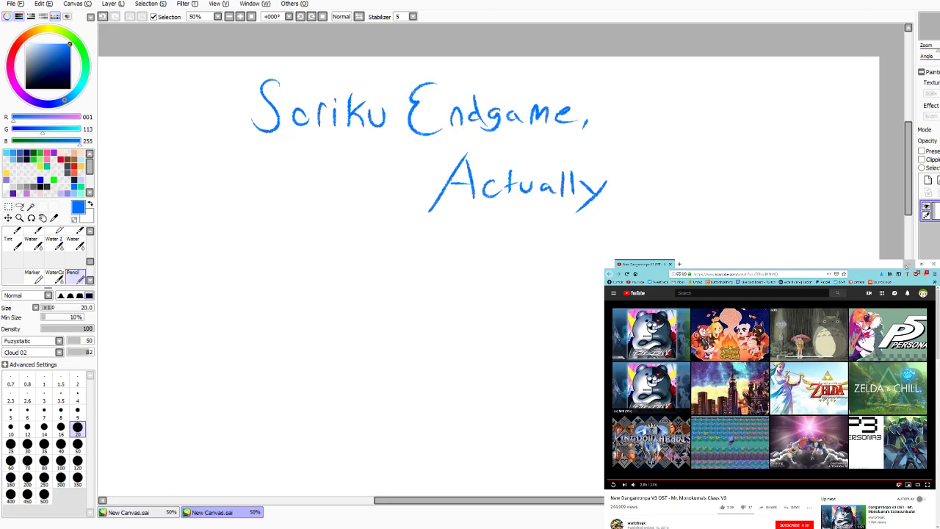
left_click(908, 266)
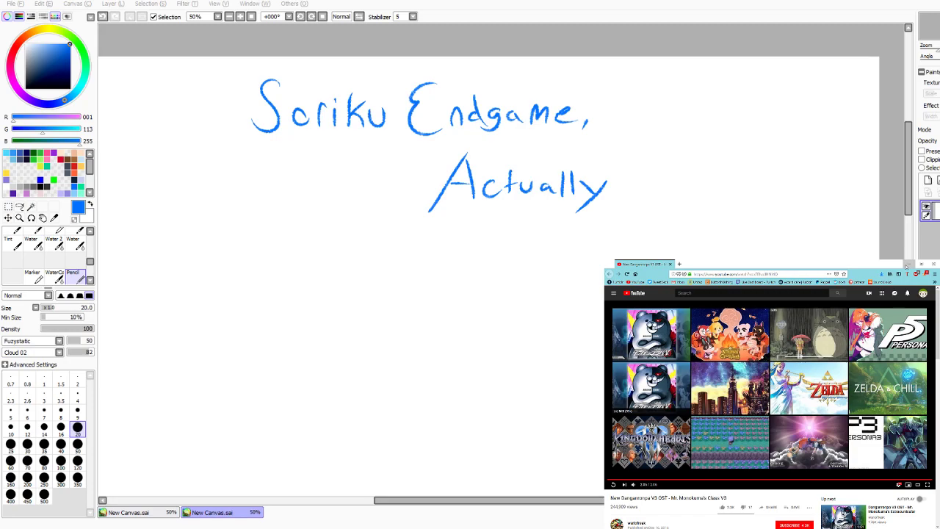
left_click(907, 265)
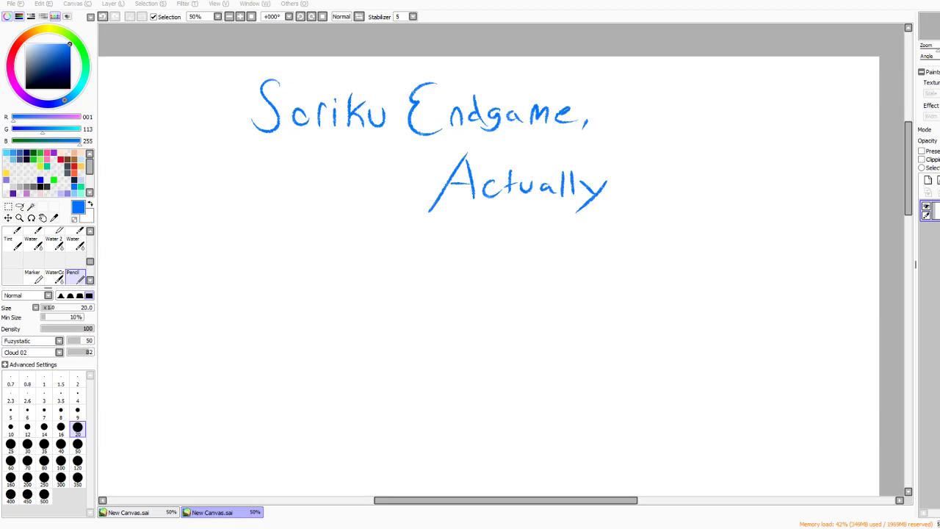
Step: Sketch a round face outline with a sideburn, an ear and the left eye below the lettering
mouse_move(288, 305)
left_mouse_down()
mouse_move(285, 341)
mouse_move(288, 273)
mouse_move(325, 308)
mouse_move(263, 295)
mouse_move(357, 344)
left_mouse_up()
key("ctrl+z")
left_click_drag(369, 297, 357, 335)
mouse_move(346, 295)
left_mouse_down()
mouse_move(351, 353)
mouse_move(355, 339)
left_mouse_up()
key("ctrl+z")
mouse_move(264, 315)
left_mouse_down()
mouse_move(269, 299)
mouse_move(281, 314)
mouse_move(280, 302)
mouse_move(313, 285)
mouse_move(324, 295)
mouse_move(298, 303)
left_mouse_up()
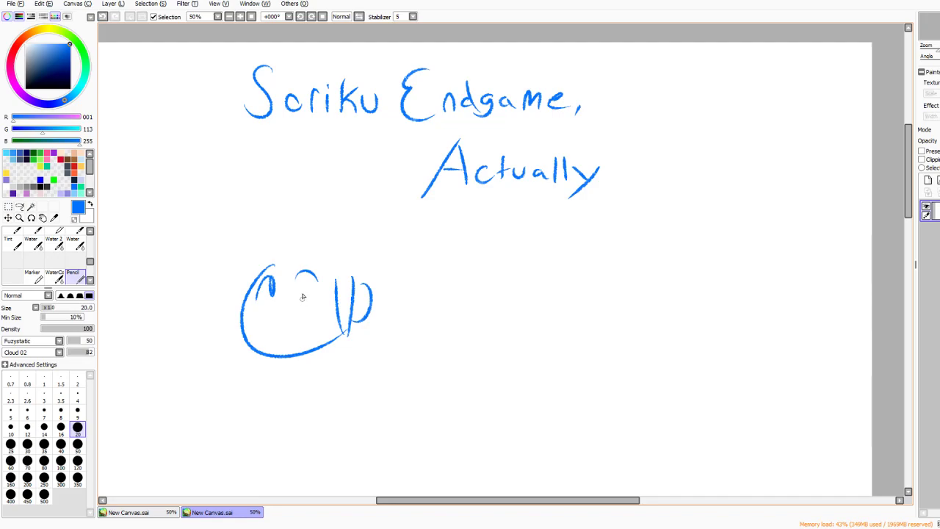
Step: Try drawing the right eye's pupil beneath its arched lid
mouse_move(314, 288)
left_mouse_down()
mouse_move(310, 275)
mouse_move(311, 285)
left_mouse_up()
key("ctrl+z")
key("ctrl+z")
key("ctrl+z")
key("ctrl+z")
left_click_drag(311, 275, 310, 293)
key("ctrl+z")
Step: Erase the right eye with a size 20 eraser and restart its arched lid with the pencil
key("e")
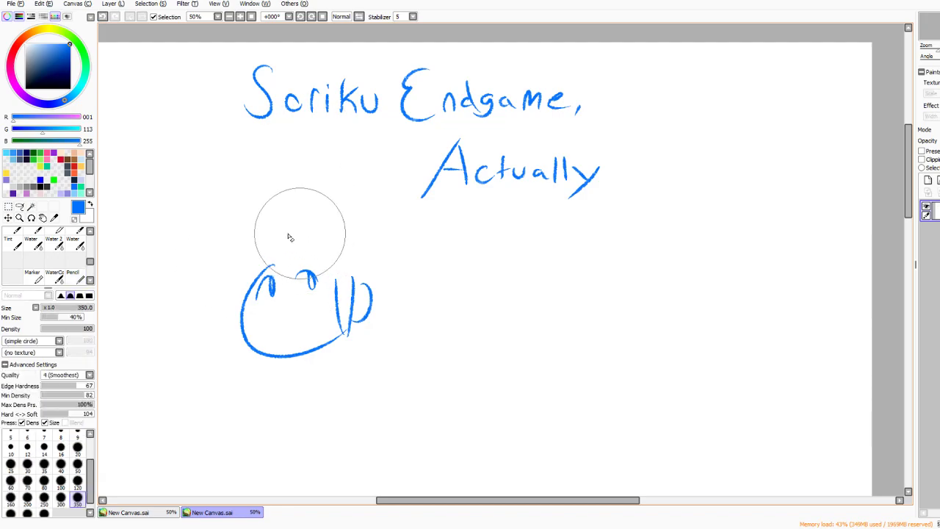
left_click(77, 446)
mouse_move(294, 283)
left_mouse_down()
mouse_move(303, 273)
mouse_move(314, 280)
mouse_move(310, 296)
mouse_move(298, 295)
mouse_move(314, 263)
mouse_move(314, 286)
left_mouse_up()
key("n")
key("ctrl+z")
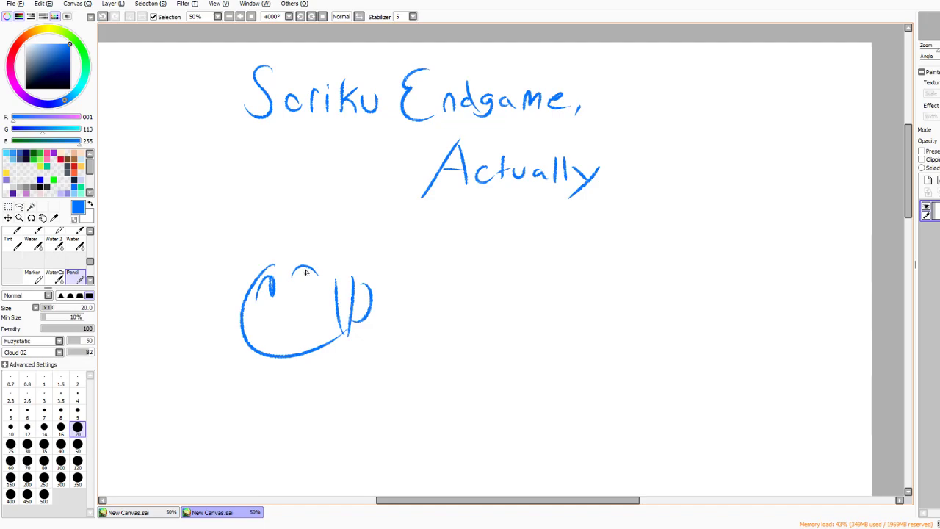
Step: Redraw the right eye as an arched lid with a narrow pupil hanging from it
key("ctrl+z")
left_click_drag(307, 269, 313, 286)
key("ctrl+z")
key("ctrl+z")
key("ctrl+z")
key("ctrl+z")
left_click_drag(308, 267, 313, 285)
key("ctrl+z")
mouse_move(315, 266)
left_mouse_down()
mouse_move(313, 293)
mouse_move(304, 271)
mouse_move(310, 285)
left_mouse_up()
key("ctrl+z")
Step: Draw the two lowest pointed hair spikes beside the left side of the face
key("ctrl+z")
key("ctrl+z")
key("ctrl+z")
key("ctrl+z")
key("ctrl+z")
key("ctrl+z")
key("ctrl+z")
mouse_move(206, 287)
left_mouse_down()
mouse_move(257, 260)
mouse_move(210, 303)
mouse_move(239, 307)
mouse_move(224, 343)
left_mouse_up()
key("ctrl+z")
key("ctrl+z")
key("ctrl+z")
left_click_drag(238, 304, 227, 336)
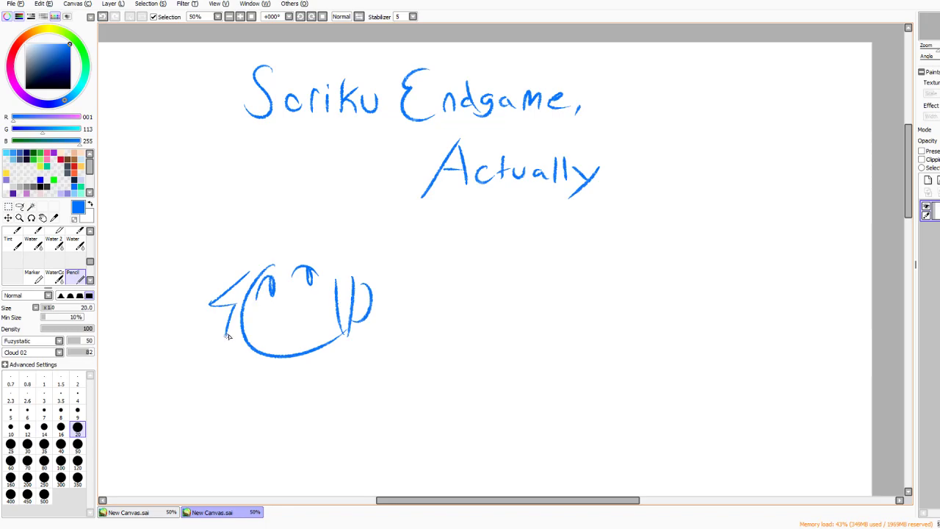
Step: Try a long narrow hair spike at the left temple above the lower spikes
mouse_move(251, 276)
left_mouse_down()
mouse_move(197, 263)
mouse_move(253, 254)
left_mouse_up()
key("ctrl+z")
key("ctrl+z")
key("ctrl+z")
left_click_drag(197, 261, 257, 255)
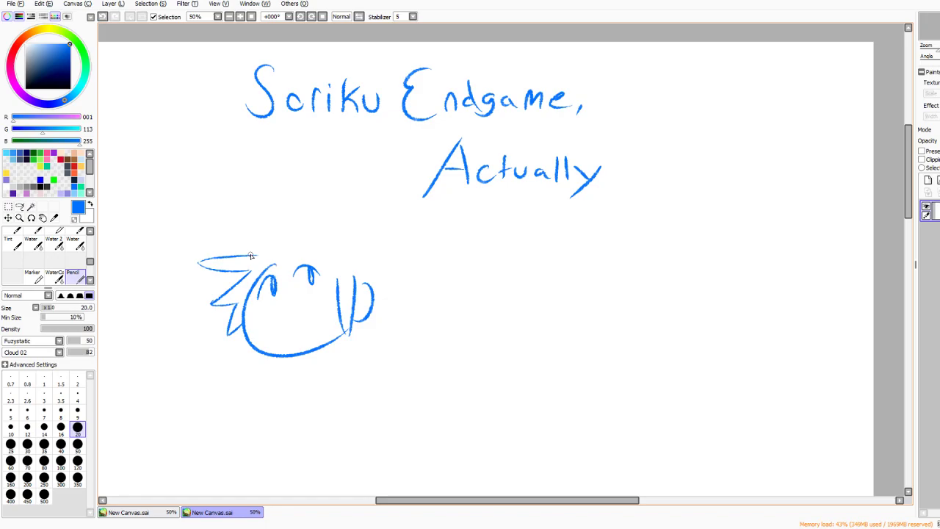
key("ctrl+z")
key("ctrl+z")
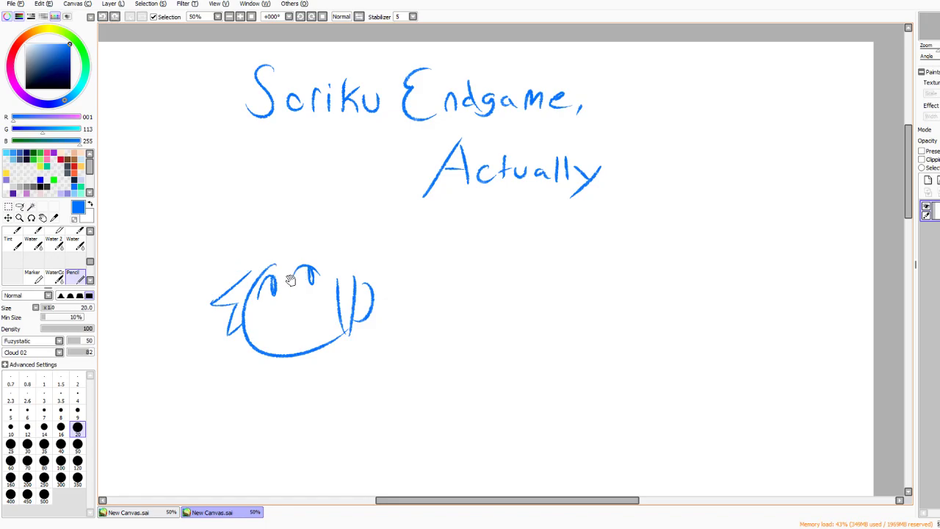
Step: Draw a horizontal hair spike pointing outward from the left temple above the two lower spikes
scroll(295, 280, "left", 2)
left_click_drag(221, 271, 266, 278)
key("ctrl+z")
key("ctrl+z")
left_click_drag(210, 267, 267, 270)
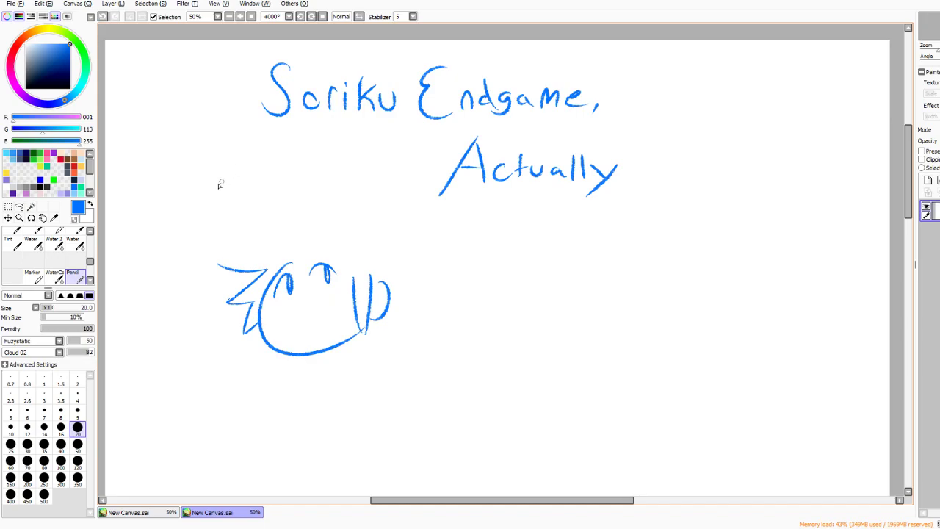
key("ctrl+z")
mouse_move(219, 262)
left_mouse_down()
mouse_move(263, 253)
mouse_move(244, 273)
mouse_move(228, 261)
mouse_move(252, 256)
mouse_move(239, 270)
mouse_move(218, 263)
mouse_move(296, 246)
mouse_move(262, 259)
left_mouse_up()
key("ctrl+z")
key("ctrl+z")
key("ctrl+z")
Step: Draw the curved lower edge of a large hair spike rising to the upper left of the face
mouse_move(219, 222)
left_mouse_down()
mouse_move(242, 249)
mouse_move(274, 257)
left_mouse_up()
key("ctrl+z")
left_click_drag(228, 214, 275, 254)
key("ctrl+z")
left_click_drag(229, 216, 273, 255)
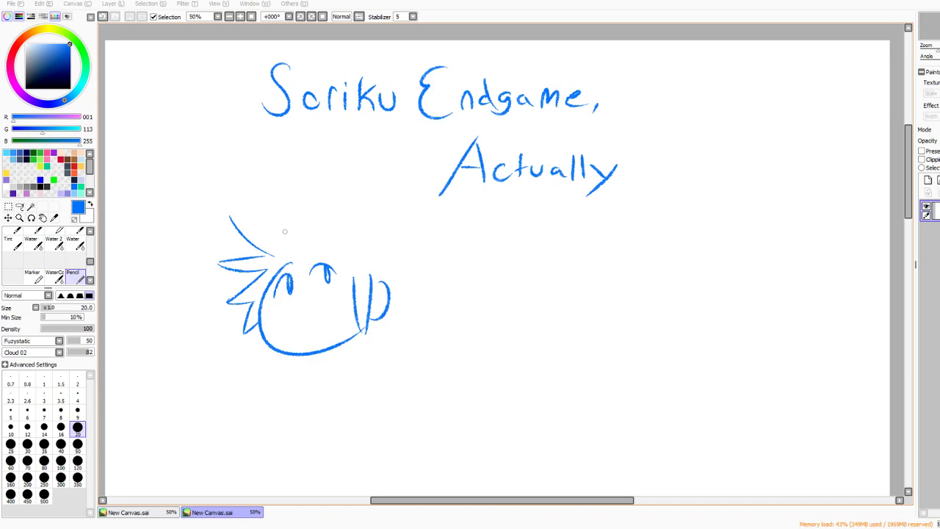
Step: Draw the long upper edge of the large spike from its tip back toward the crown
left_click_drag(231, 214, 290, 232)
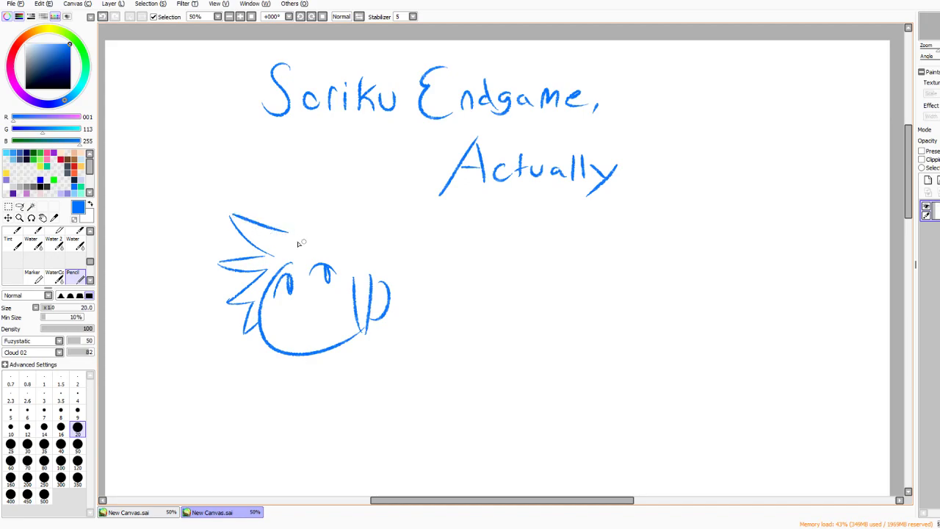
key("ctrl+z")
left_click_drag(239, 217, 325, 237)
key("ctrl+z")
key("ctrl+z")
mouse_move(231, 213)
left_mouse_down()
mouse_move(290, 234)
mouse_move(333, 235)
left_mouse_up()
Step: Extend the face outline up past the left eye and try a zigzag hair tuft above the forehead
key("e")
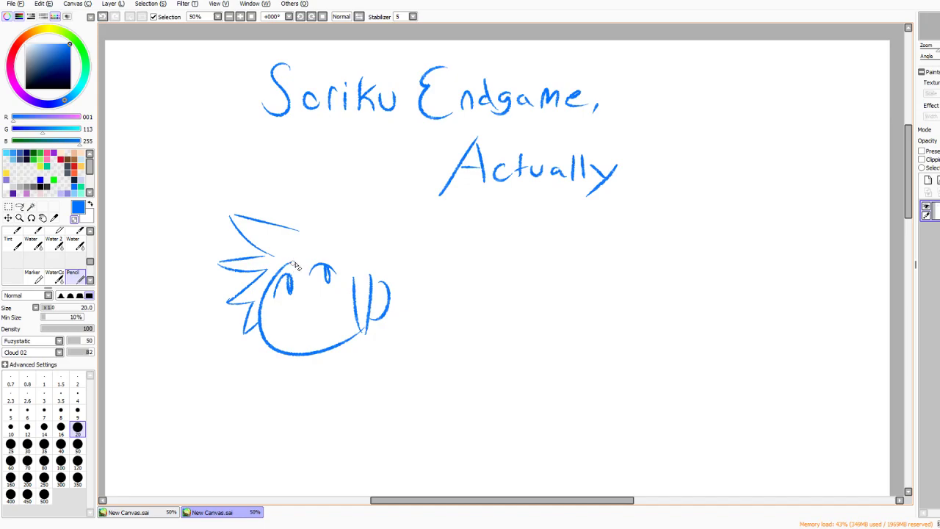
key("e")
mouse_move(295, 251)
left_mouse_down()
mouse_move(290, 276)
mouse_move(313, 251)
left_mouse_up()
key("ctrl+z")
key("ctrl+z")
mouse_move(326, 229)
left_mouse_down()
mouse_move(360, 218)
mouse_move(365, 237)
mouse_move(365, 208)
left_mouse_up()
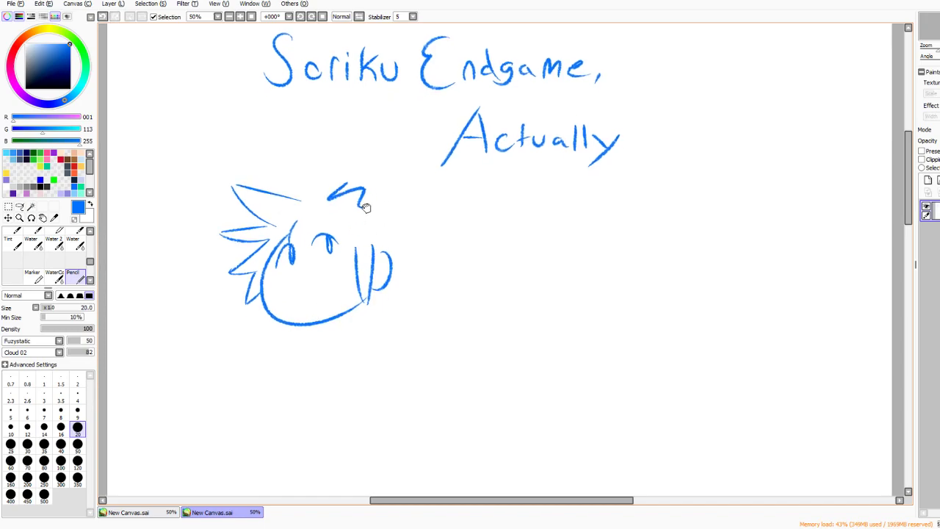
key("ctrl+z")
key("ctrl+z")
Step: Draw a jagged zigzag fringe across the forehead between the two eyes
mouse_move(302, 216)
left_mouse_down()
mouse_move(299, 241)
mouse_move(329, 232)
mouse_move(308, 250)
mouse_move(339, 214)
mouse_move(307, 244)
left_mouse_up()
key("ctrl+z")
key("ctrl+z")
key("ctrl+z")
key("ctrl+z")
key("ctrl+z")
key("ctrl+z")
key("ctrl+z")
left_click_drag(337, 214, 297, 244)
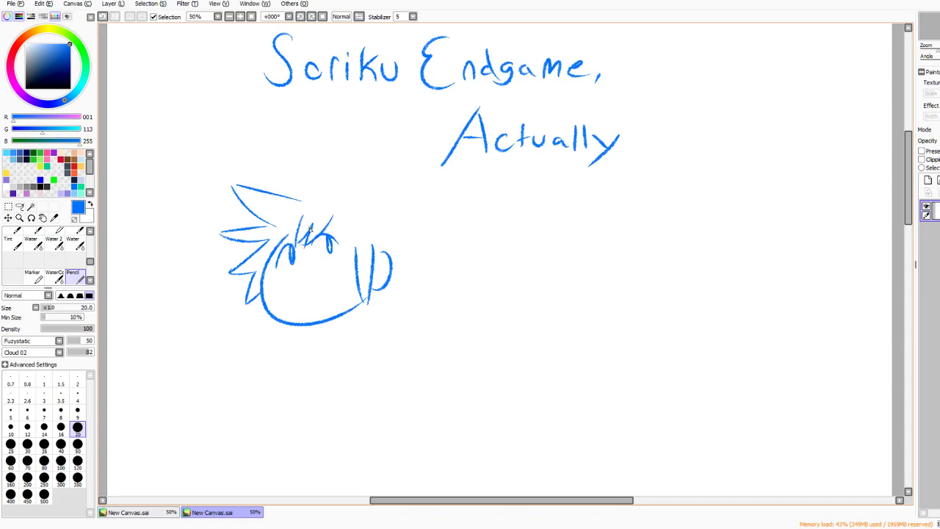
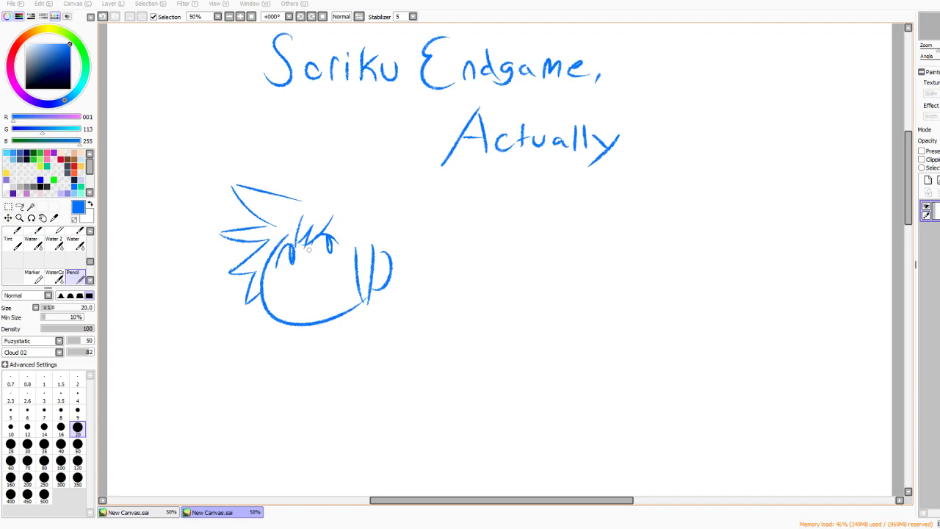
Step: Clean up and darken the eyes under the fringe, and extend the fringe down to the sideburn
key("x")
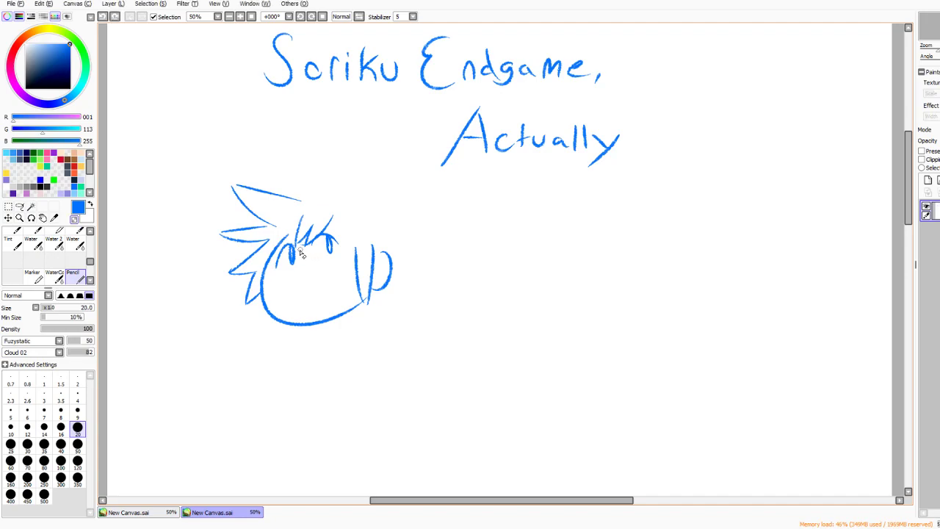
left_click_drag(305, 253, 303, 254)
key("x")
mouse_move(328, 244)
left_mouse_down()
mouse_move(292, 250)
mouse_move(293, 263)
left_mouse_up()
key("x")
key("x")
mouse_move(339, 234)
left_mouse_down()
mouse_move(334, 242)
mouse_move(362, 250)
left_mouse_up()
key("ctrl+z")
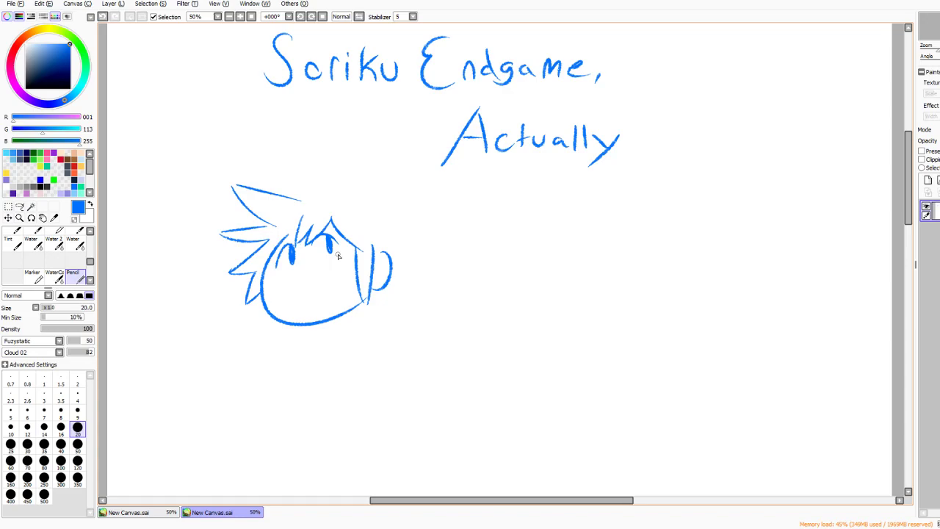
Step: Try adding another hair spike above the large upper-left spike
scroll(338, 255, "down", 1)
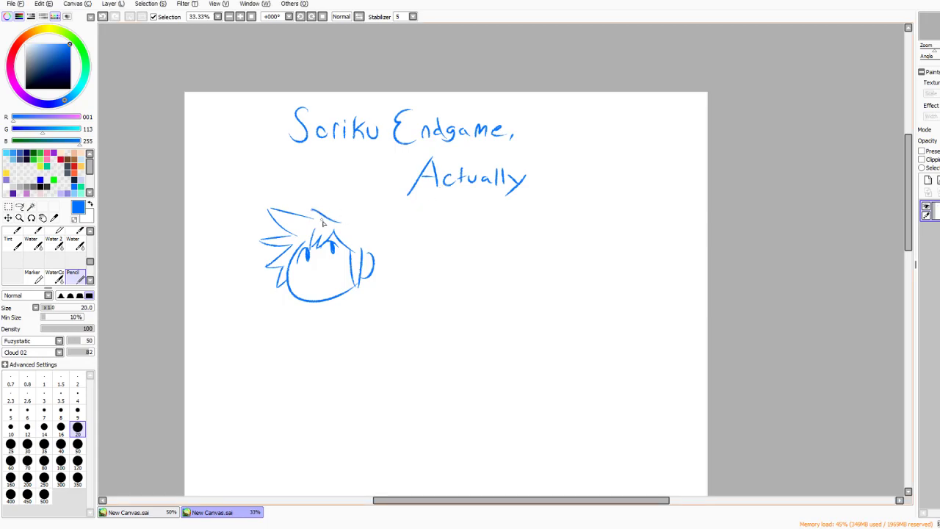
left_click(239, 17)
left_click_drag(258, 206, 448, 206)
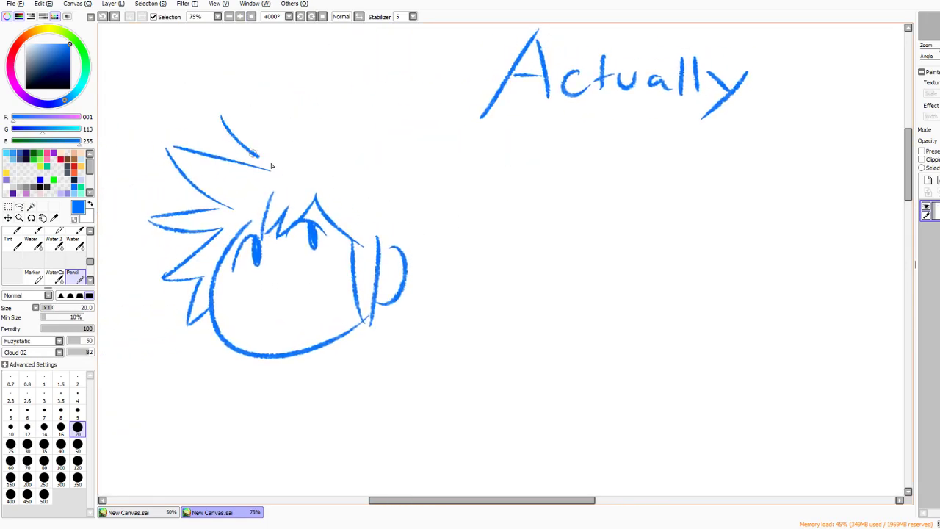
left_click_drag(206, 106, 268, 168)
key("ctrl+z")
mouse_move(210, 101)
left_mouse_down()
mouse_move(227, 139)
mouse_move(270, 170)
left_mouse_up()
key("ctrl+z")
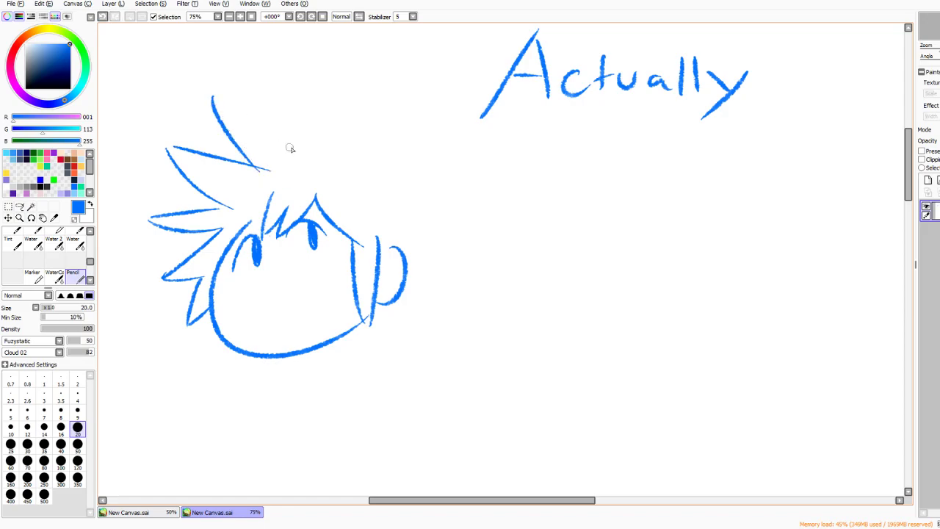
key("ctrl+z")
Step: Erase the inner end of the large spike's upper edge and return to the pencil
scroll(363, 206, "down", 1)
key("e")
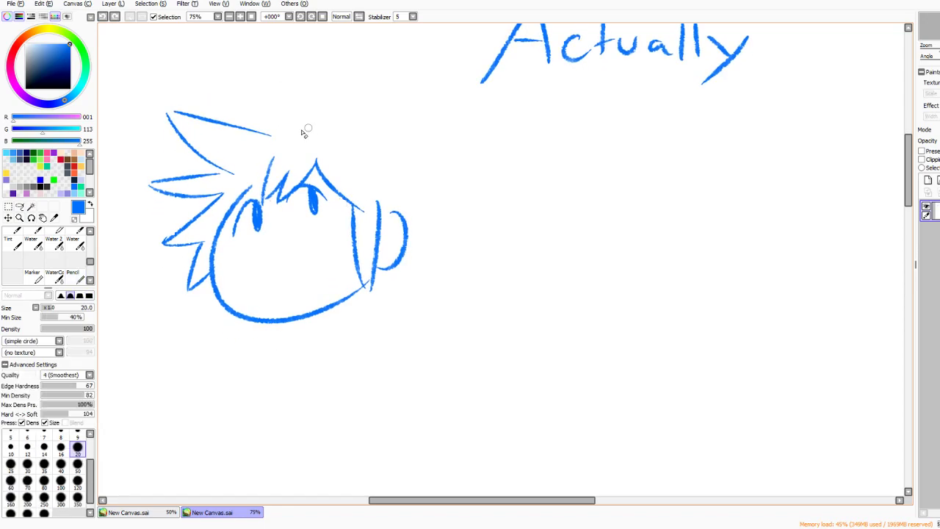
left_click_drag(275, 125, 258, 135)
key("n")
Step: Draw a short curved nose and a slanted smile on the face
left_click_drag(251, 264, 306, 260)
key("ctrl+z")
mouse_move(258, 280)
left_mouse_down()
mouse_move(305, 252)
mouse_move(275, 244)
left_mouse_up()
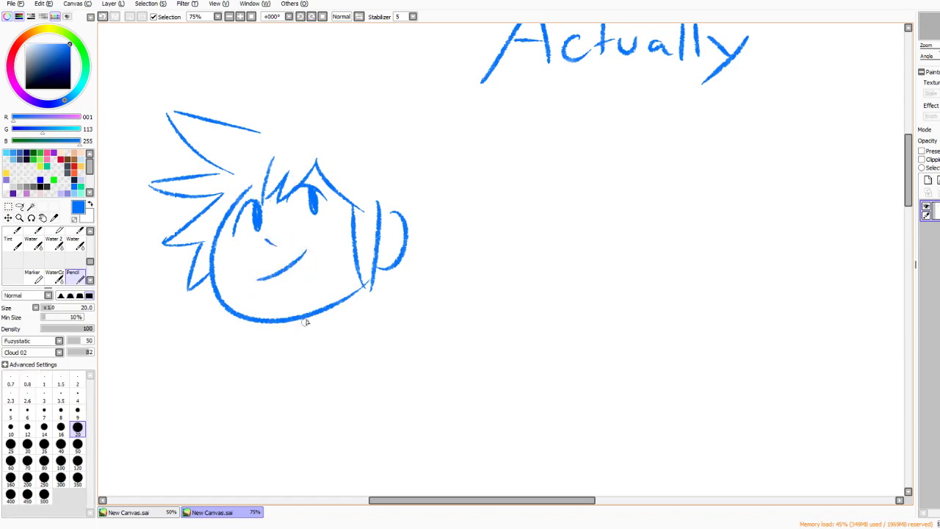
key("ctrl+z")
left_click_drag(260, 244, 274, 255)
left_click_drag(299, 254, 307, 249)
Step: Draw the forehead line above the left eye, joining the face outline to the fringe
left_click_drag(238, 200, 263, 181)
key("ctrl+z")
key("ctrl+z")
key("ctrl+z")
mouse_move(243, 197)
left_mouse_down()
mouse_move(303, 182)
mouse_move(304, 162)
mouse_move(319, 164)
mouse_move(301, 158)
mouse_move(323, 162)
left_mouse_up()
key("ctrl+z")
key("ctrl+z")
key("ctrl+z")
key("ctrl+z")
key("ctrl+z")
key("ctrl+z")
key("ctrl+z")
key("ctrl+z")
key("ctrl+z")
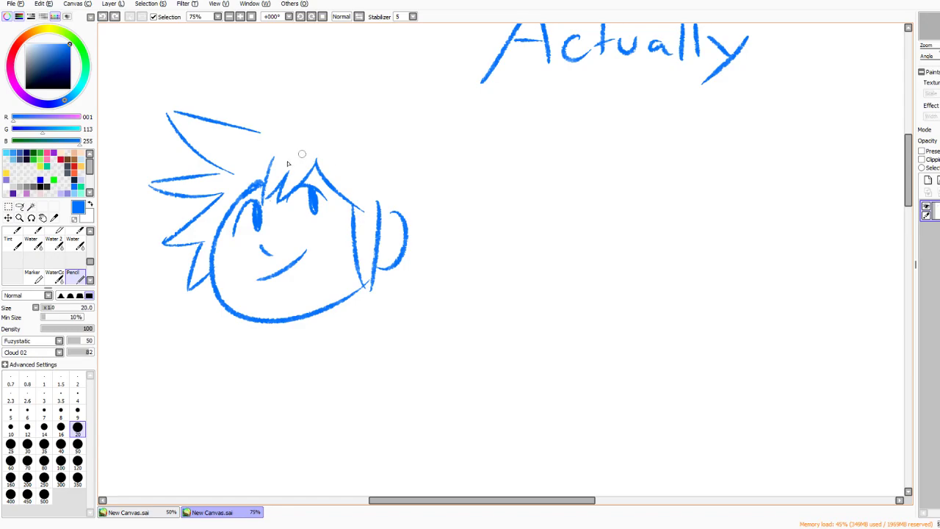
key("ctrl+z")
Step: Draw a hair strand sweeping down over the top of the ear
left_click_drag(367, 185, 424, 221)
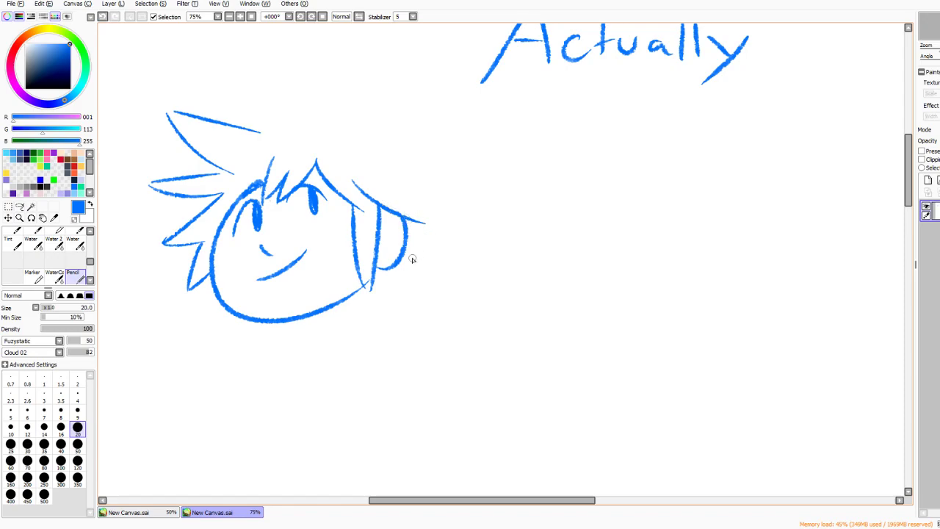
left_click_drag(345, 151, 371, 210)
key("ctrl+z")
left_click_drag(335, 184, 374, 204)
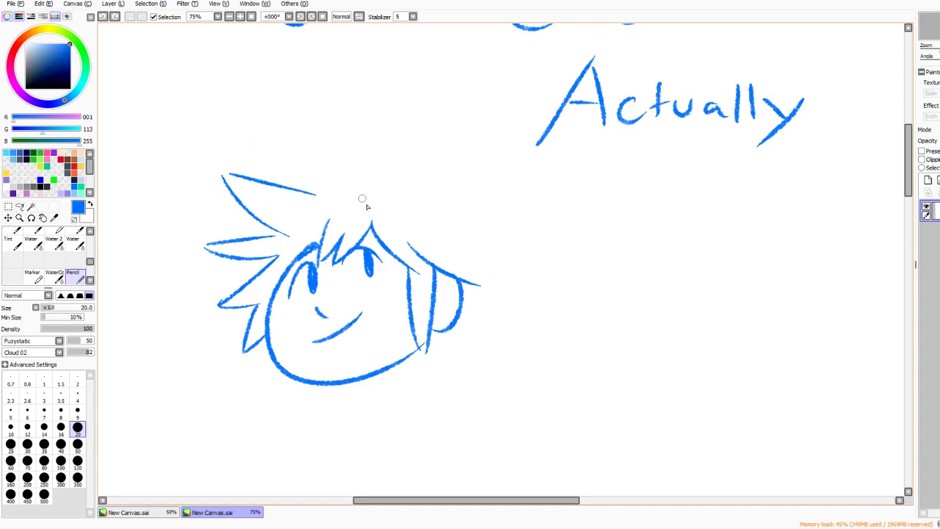
Step: Draw a small curved tuft on the crown above the fringe
left_click_drag(266, 151, 318, 195)
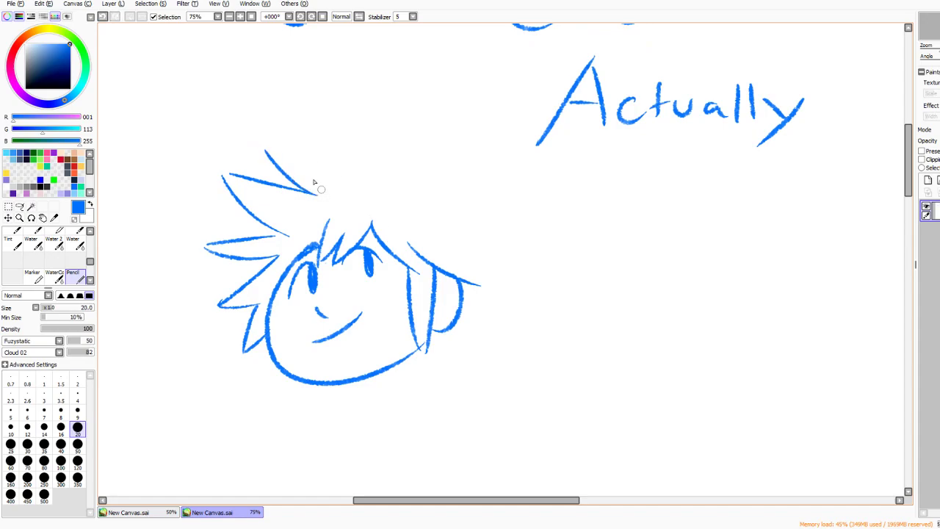
key("ctrl+z")
mouse_move(393, 191)
left_mouse_down()
mouse_move(366, 163)
mouse_move(380, 187)
left_mouse_up()
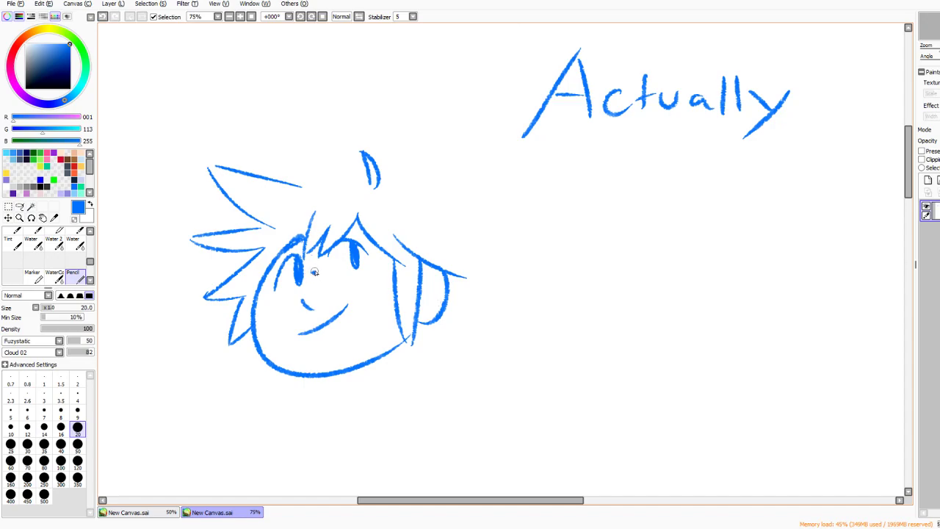
left_click_drag(311, 272, 317, 277)
key("minus")
key("minus")
left_click_drag(315, 179, 365, 196)
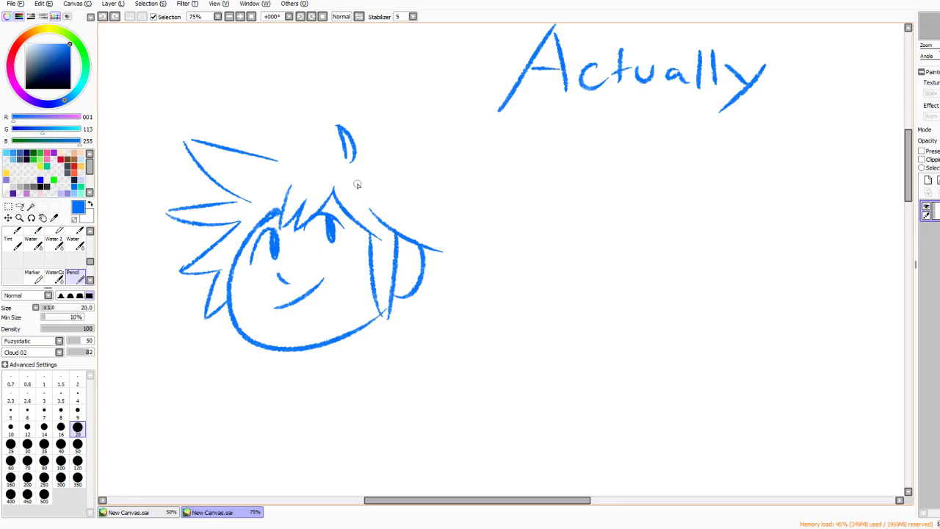
Step: Draw a diagonal hair edge that meets the tip of the strand over the ear
left_click_drag(362, 163, 439, 220)
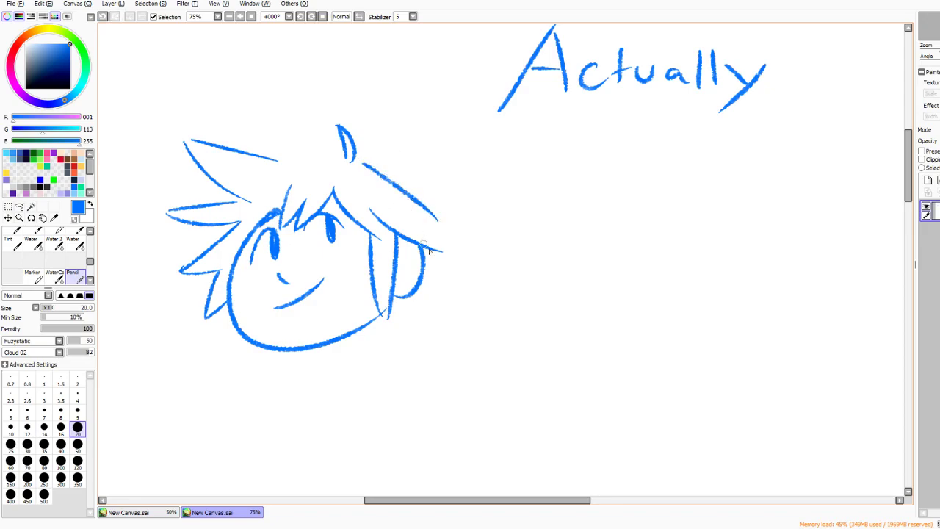
key("ctrl+z")
left_click_drag(368, 171, 439, 244)
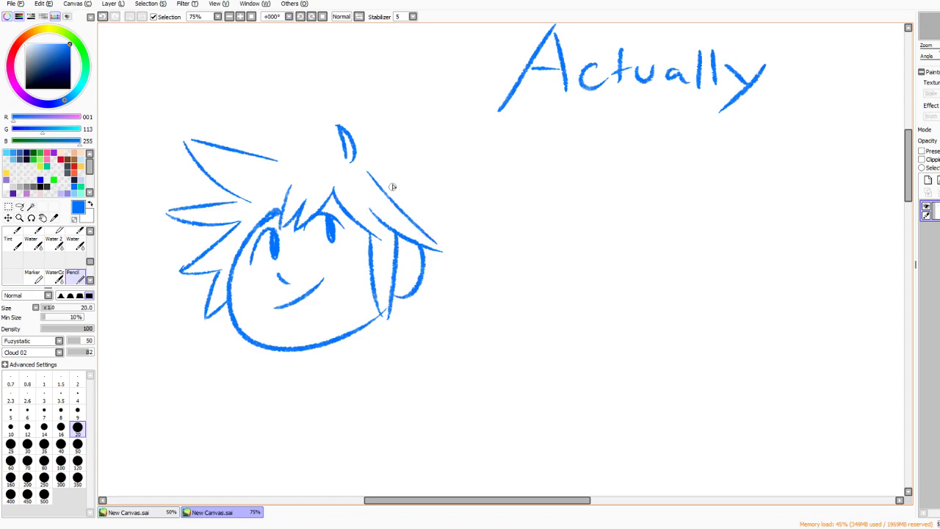
key("ctrl+z")
left_click_drag(392, 184, 444, 252)
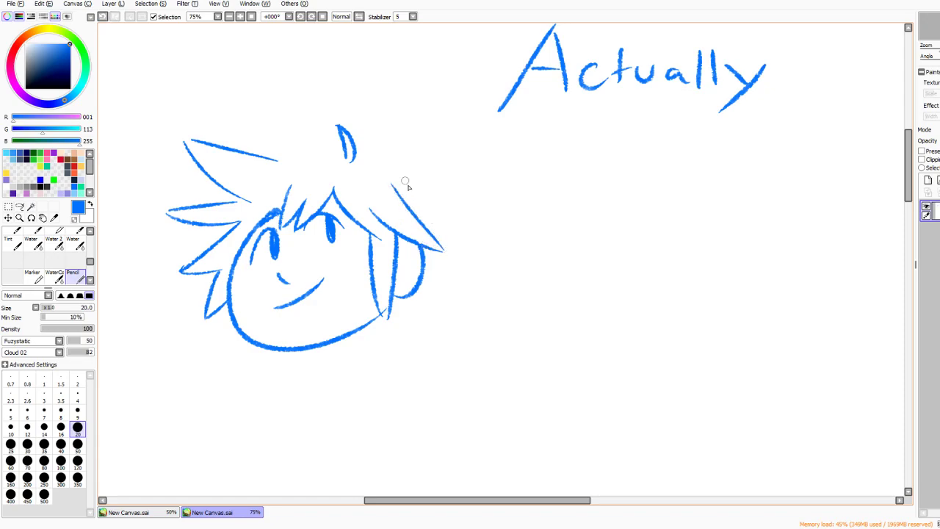
Step: Draw a spike behind the head above the ear, with a near-horizontal upper edge and a short slanted inner edge
left_click_drag(400, 157, 465, 153)
key("ctrl+z")
mouse_move(359, 157)
left_mouse_down()
mouse_move(446, 155)
mouse_move(424, 197)
mouse_move(433, 245)
left_mouse_up()
key("ctrl+z")
key("ctrl+z")
key("ctrl+z")
mouse_move(448, 163)
left_mouse_down()
mouse_move(416, 210)
mouse_move(447, 179)
mouse_move(445, 243)
left_mouse_up()
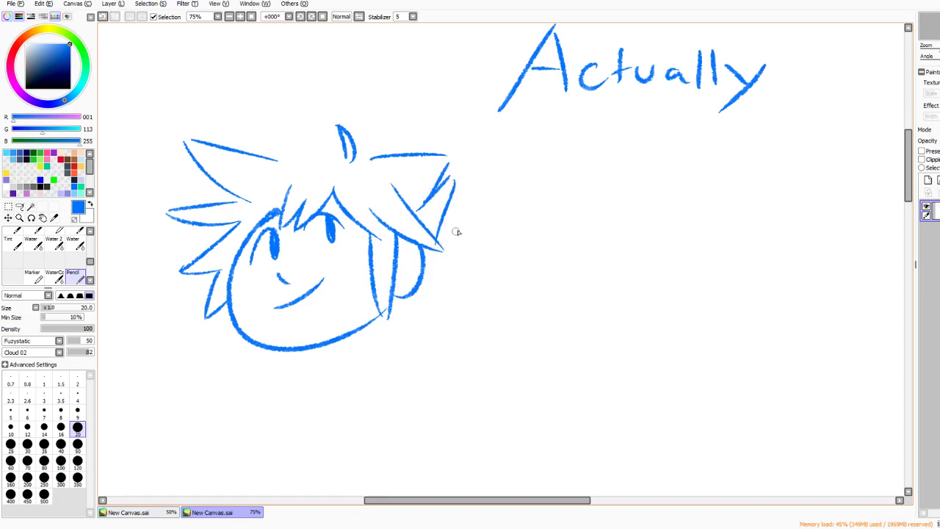
Step: Draw the spike's outer edge from its tip down to the end of the strand over the ear
key("ctrl+z")
left_click_drag(462, 182, 451, 237)
left_click_drag(452, 252, 429, 250)
key("ctrl+z")
left_click_drag(436, 177, 431, 250)
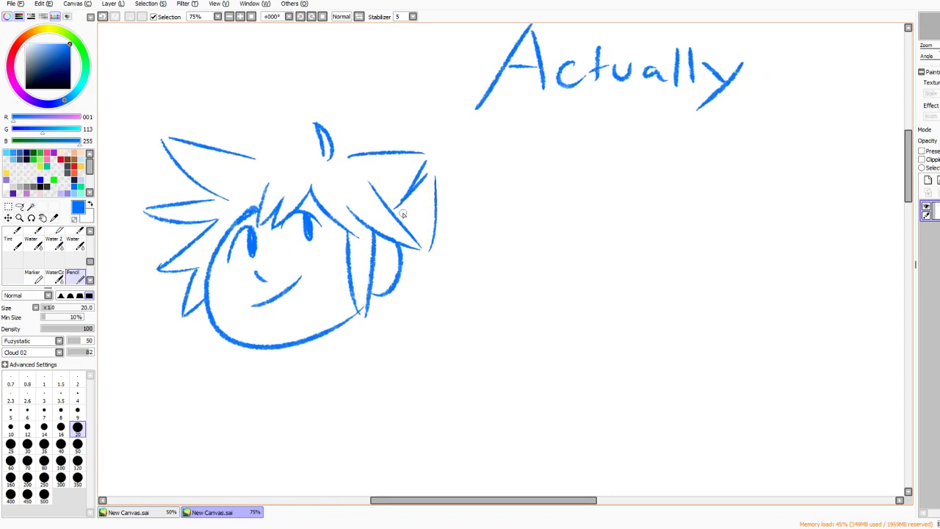
key("ctrl+z")
key("ctrl+z")
left_click_drag(429, 167, 396, 212)
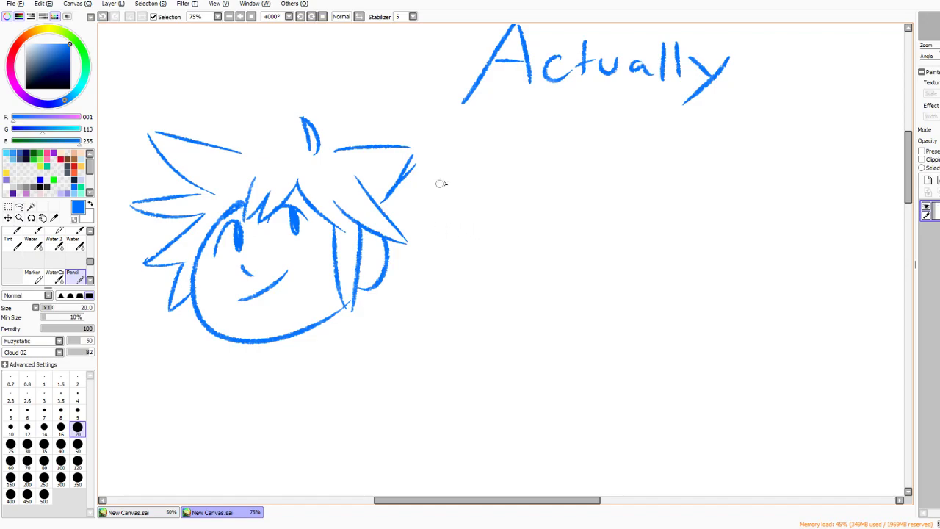
left_click_drag(419, 159, 409, 243)
key("ctrl+z")
left_click_drag(419, 166, 410, 242)
Step: Try to draw a lower hair spike behind the ear and a line across the crown
mouse_move(415, 199)
left_mouse_down()
mouse_move(408, 269)
mouse_move(376, 296)
left_mouse_up()
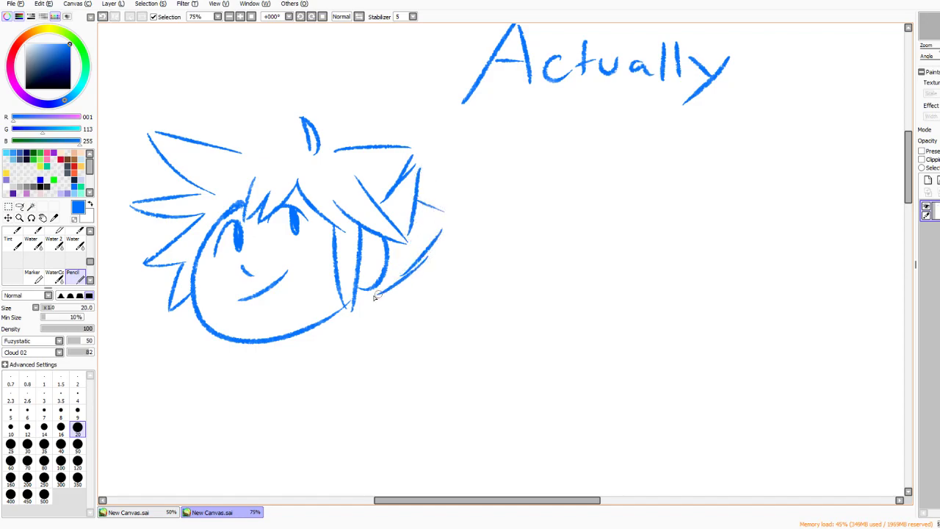
key("ctrl+z")
left_click_drag(433, 262, 379, 304)
key("ctrl+z")
mouse_move(440, 255)
left_mouse_down()
mouse_move(404, 292)
mouse_move(437, 279)
left_mouse_up()
key("ctrl+z")
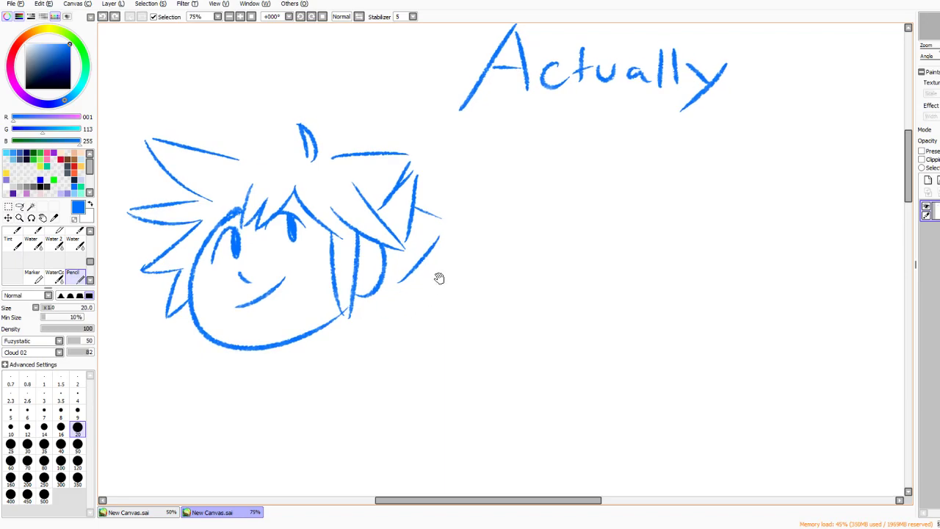
key("ctrl+z")
left_click_drag(444, 234, 404, 284)
key("ctrl+z")
key("ctrl+z")
left_click_drag(337, 245, 421, 318)
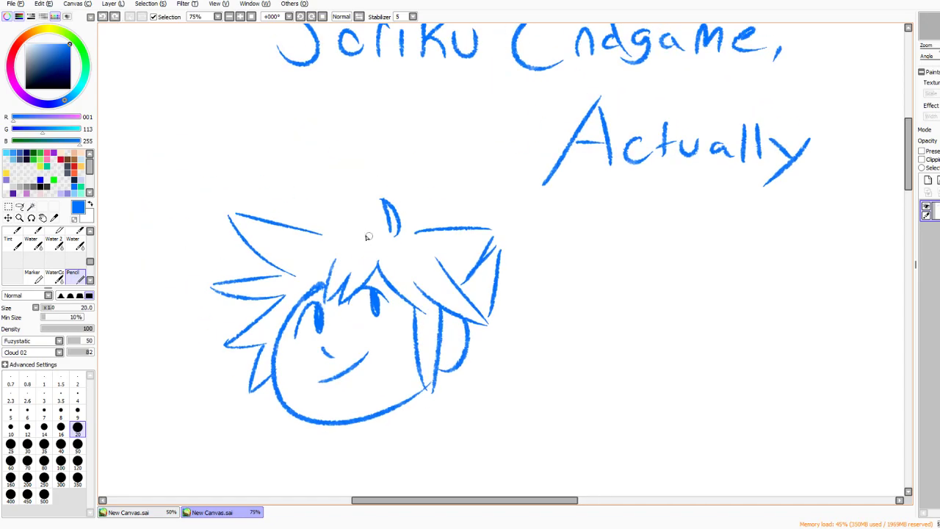
left_click_drag(377, 221, 273, 232)
key("ctrl+z")
Step: Erase the upper, inner and outer edges of the spike above the ear
key("e")
mouse_move(420, 232)
left_mouse_down()
mouse_move(495, 233)
mouse_move(483, 271)
mouse_move(464, 283)
left_mouse_up()
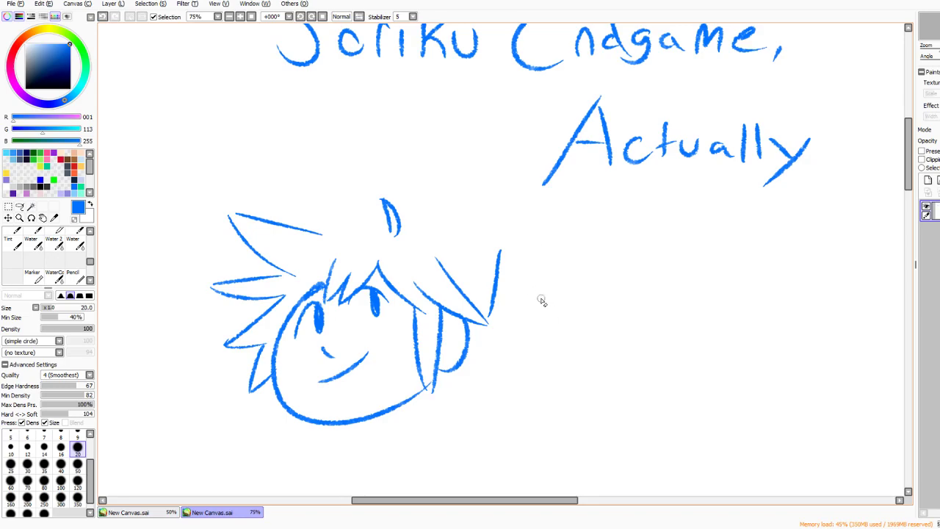
mouse_move(500, 251)
left_mouse_down()
mouse_move(503, 312)
mouse_move(487, 295)
left_mouse_up()
Step: Redraw the spike above the ear in pencil with a flat upper edge, a short inner edge and a longer slanting outer edge
scroll(489, 220, "down", 2)
key("n")
mouse_move(448, 215)
left_mouse_down()
mouse_move(512, 211)
mouse_move(485, 248)
mouse_move(482, 293)
left_mouse_up()
key("ctrl+z")
left_click_drag(525, 231, 500, 288)
key("ctrl+z")
left_click_drag(520, 237, 487, 311)
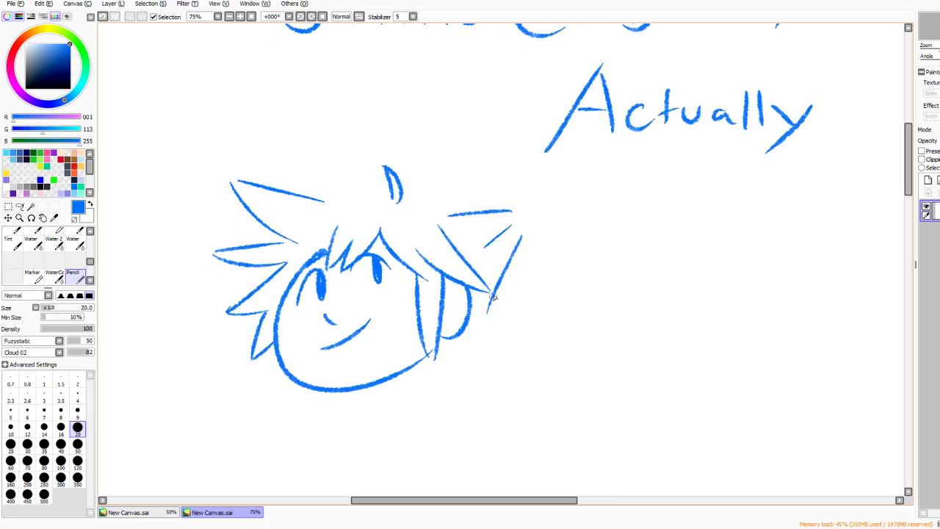
Step: Extend the inner edge to a pointed tip with the outer edge, and add a small inner fold to the ear
left_click_drag(527, 223, 518, 239)
mouse_move(499, 288)
left_mouse_down()
mouse_move(508, 249)
mouse_move(489, 277)
left_mouse_up()
key("ctrl+z")
key("ctrl+z")
left_click_drag(512, 241, 492, 271)
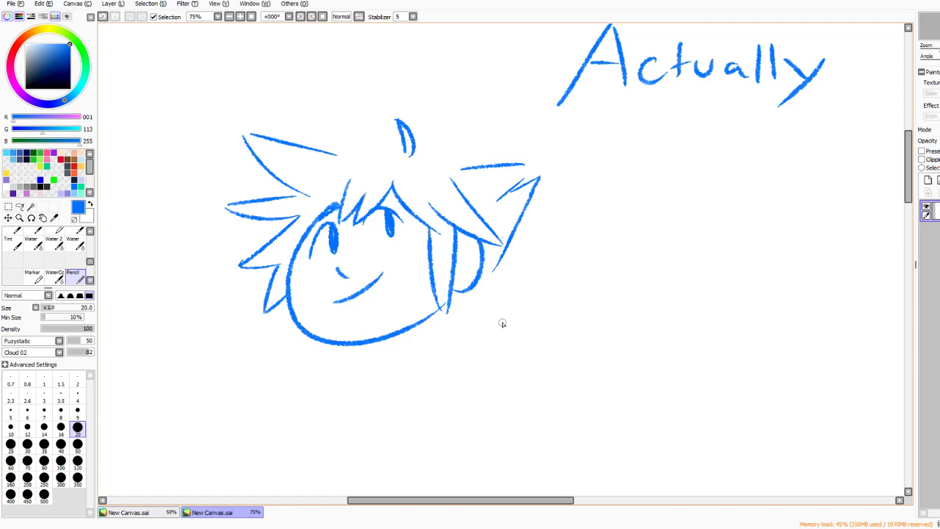
left_click_drag(457, 263, 460, 273)
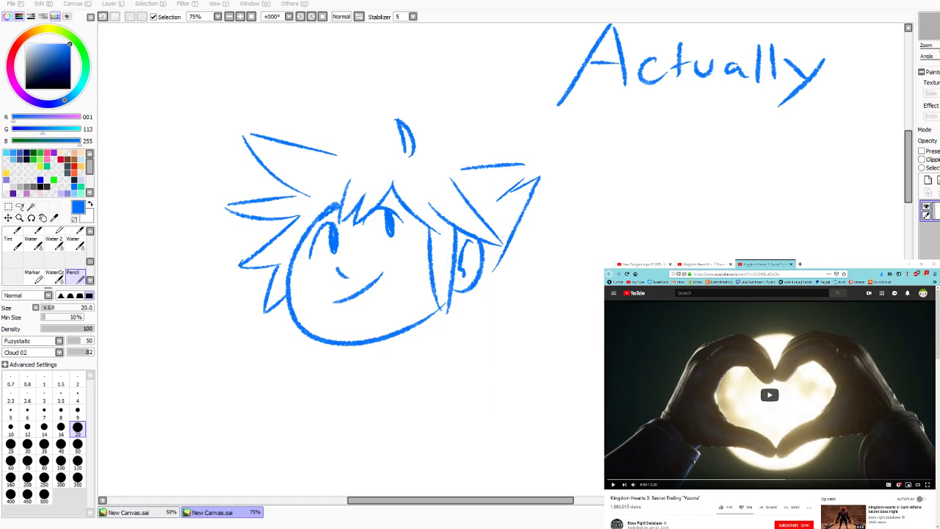
Step: Switch to the browser and play the "Kingdom Hearts 3: Secret Ending "Yozora"" video in full screen
left_click_drag(845, 264, 772, 264)
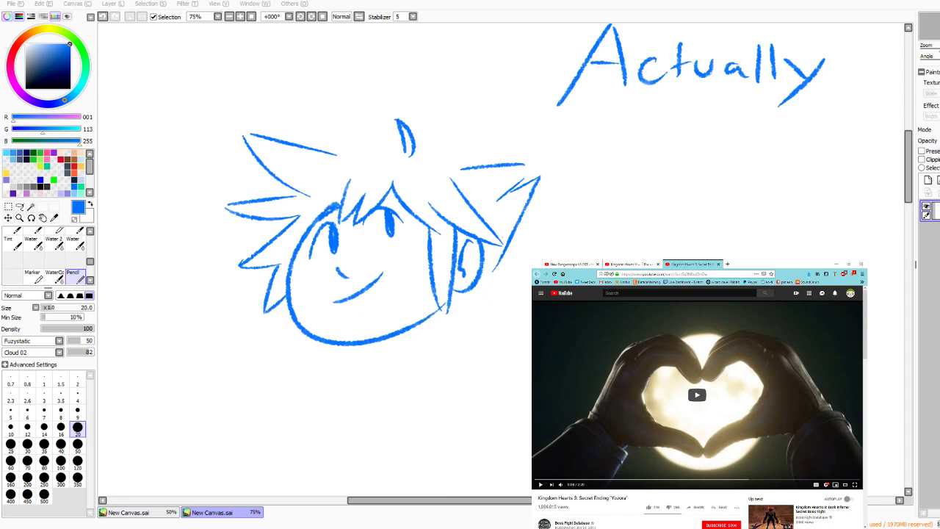
double_click(770, 262)
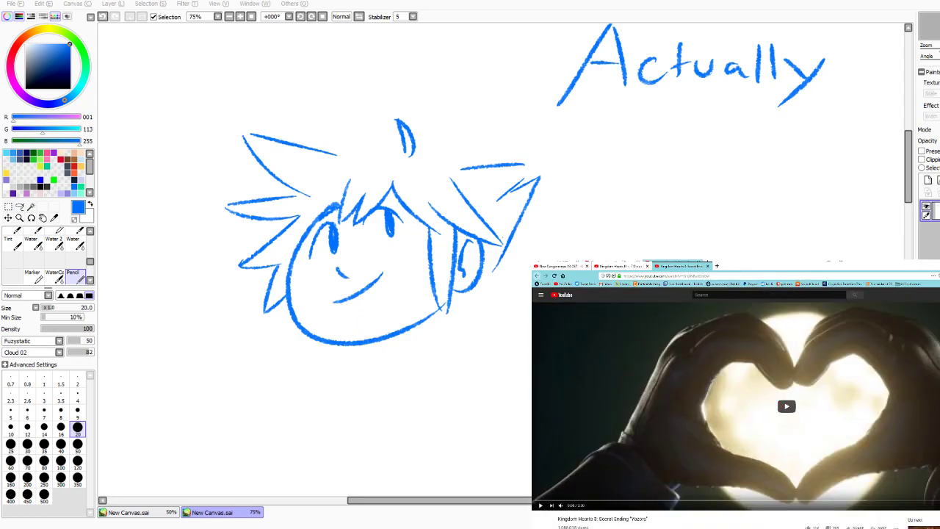
key("alt+Tab")
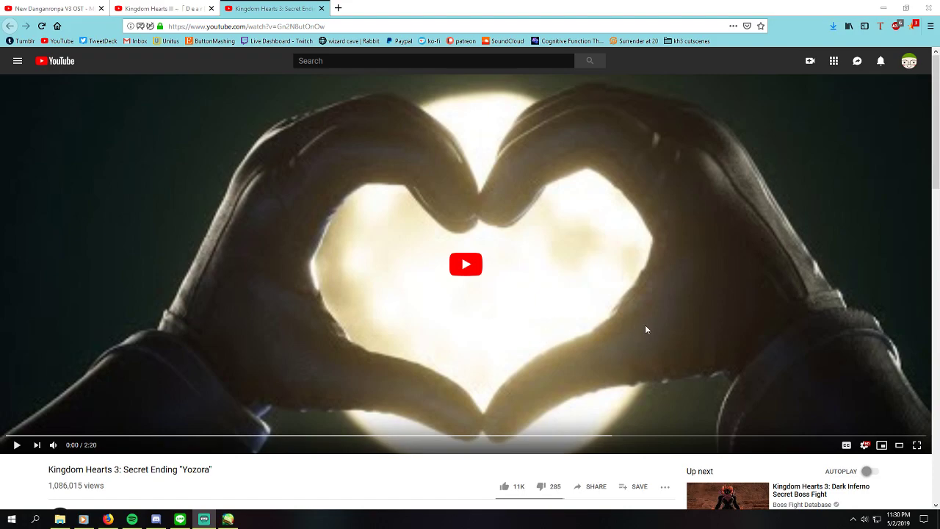
left_click(917, 445)
left_click(471, 276)
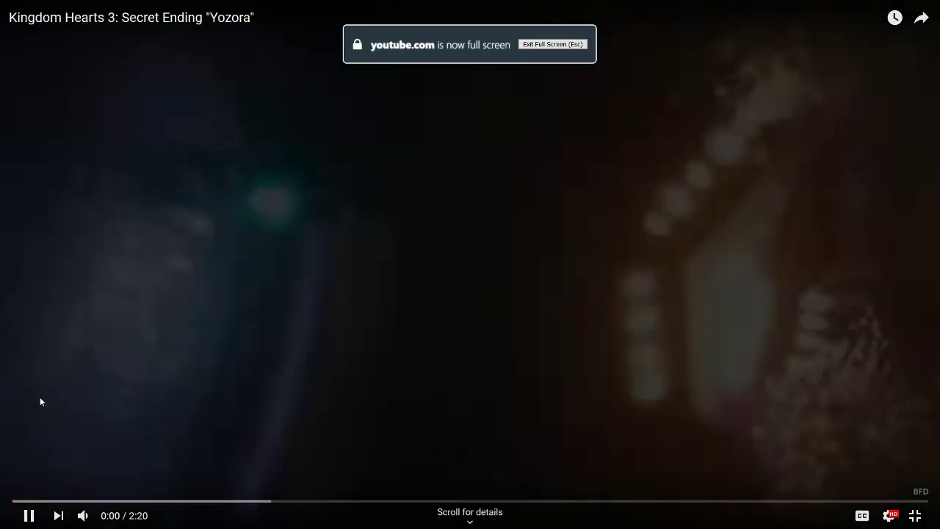
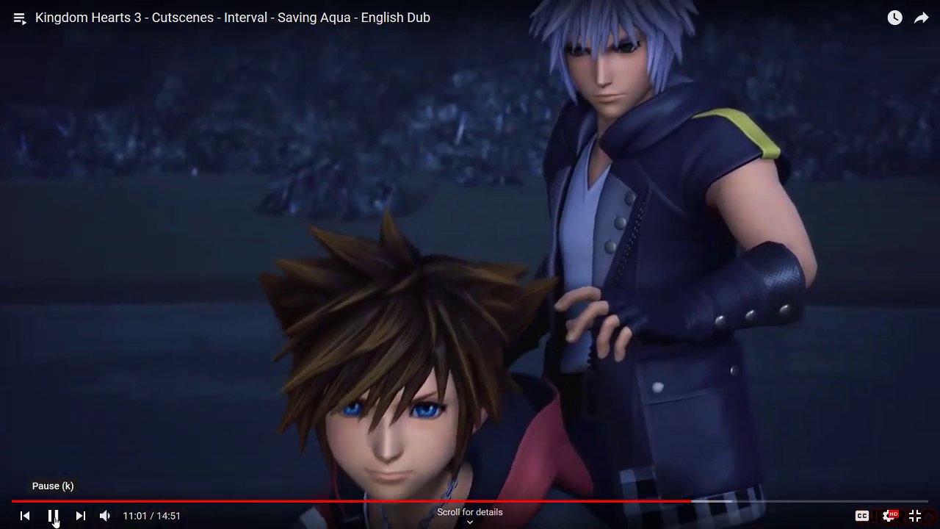
Step: Examine the two characters' shots between 11:01 and 11:09 of the "Saving Aqua" cutscene, pausing and replaying as needed
left_click(53, 517)
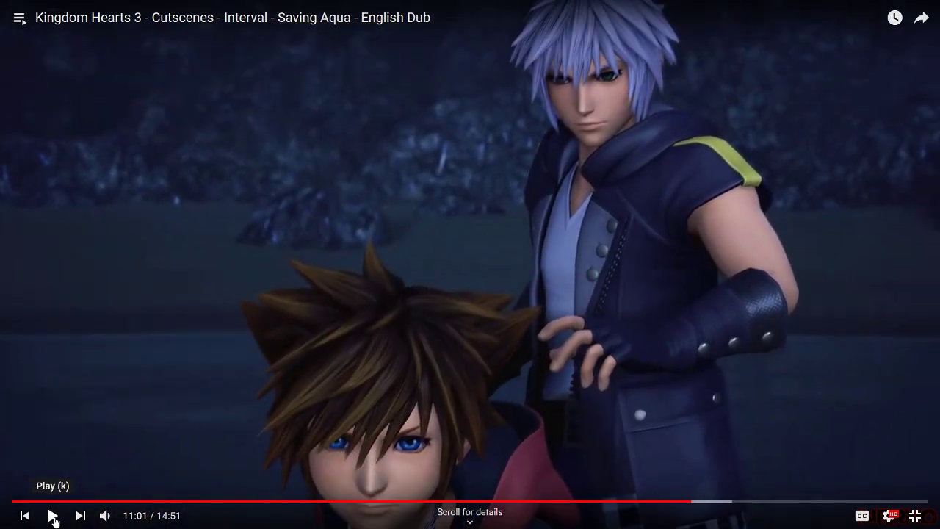
left_click(53, 517)
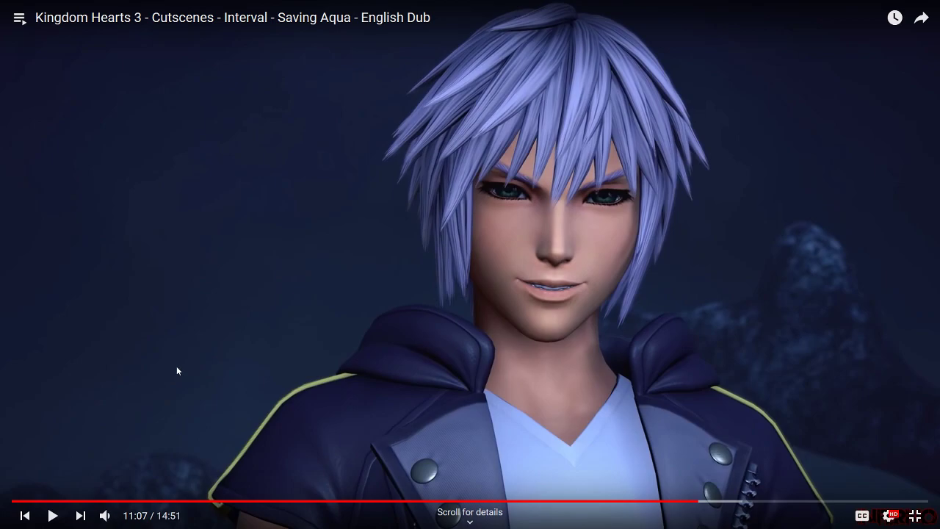
left_click(216, 368)
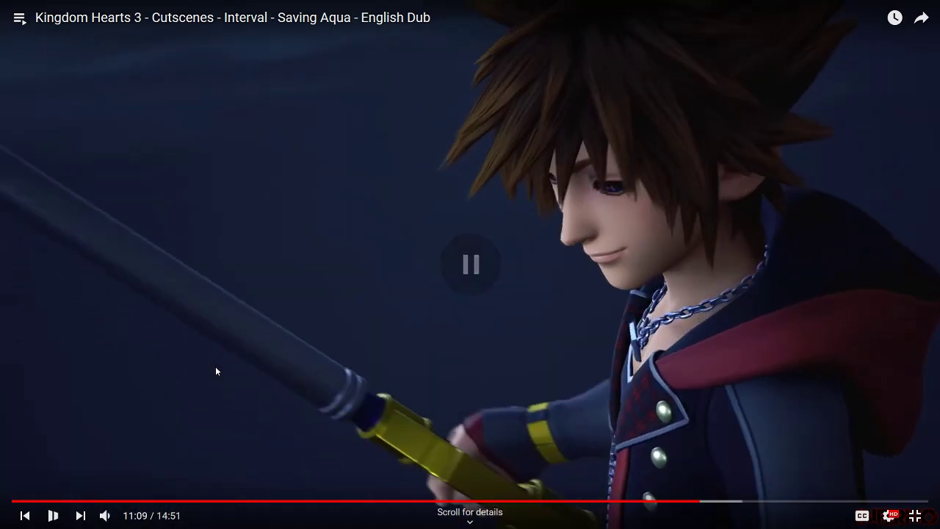
key("Left")
key("Left")
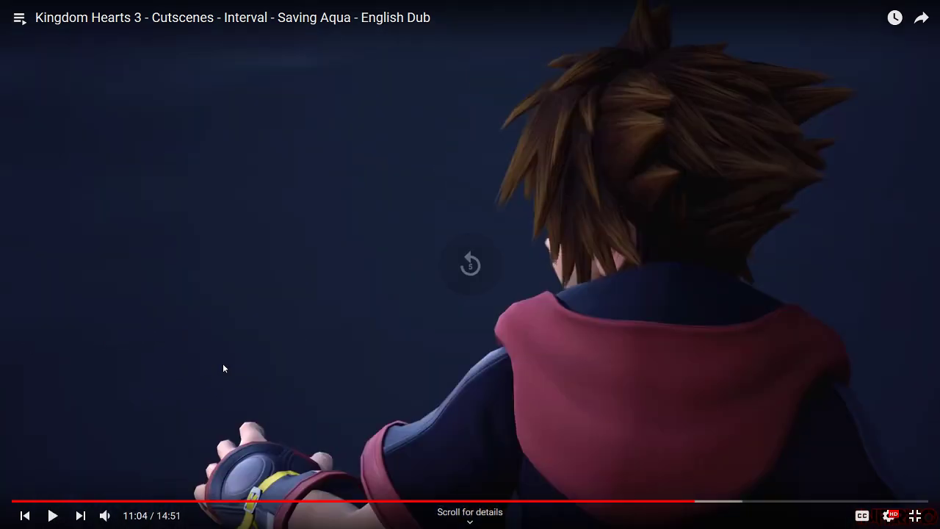
key("Right")
left_click(225, 288)
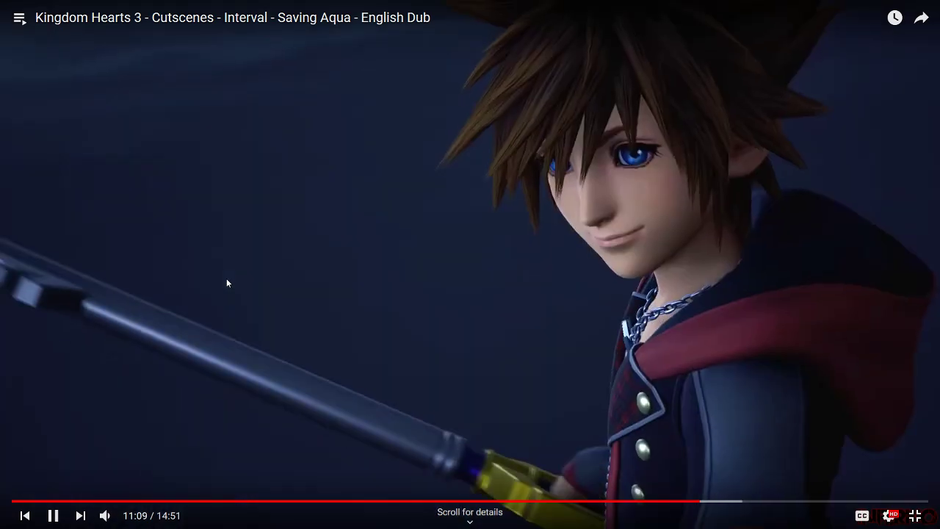
left_click(226, 279)
left_click(253, 278)
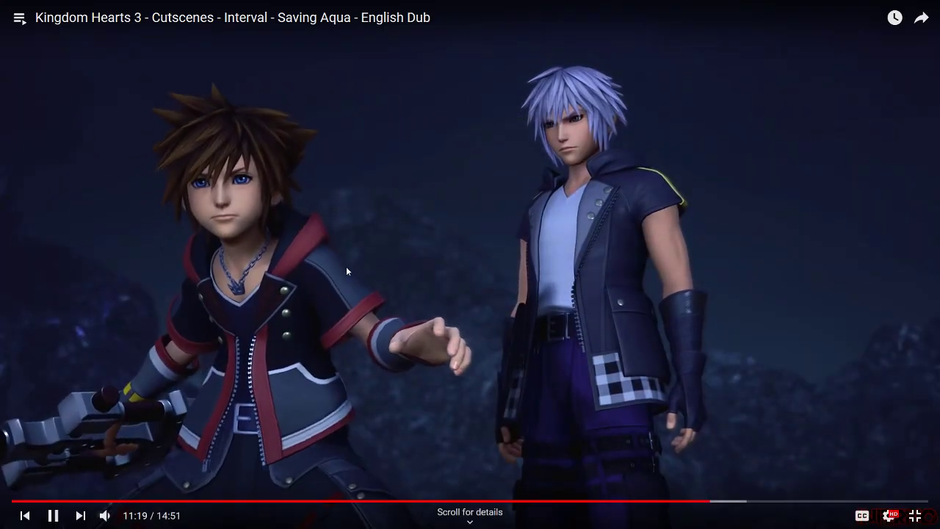
Step: Pause on the silver-haired character's close-up at 11:19 and examine the shots up to 11:25
left_click(662, 296)
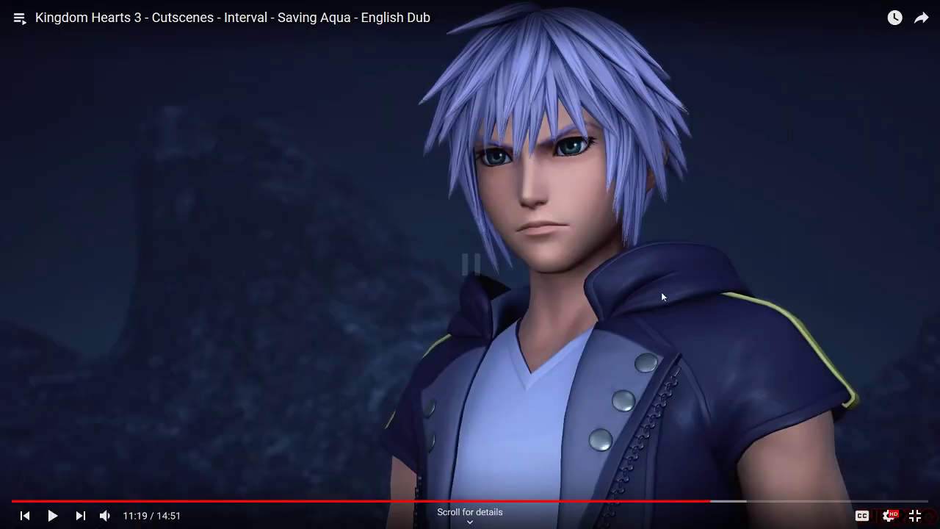
left_click(645, 294)
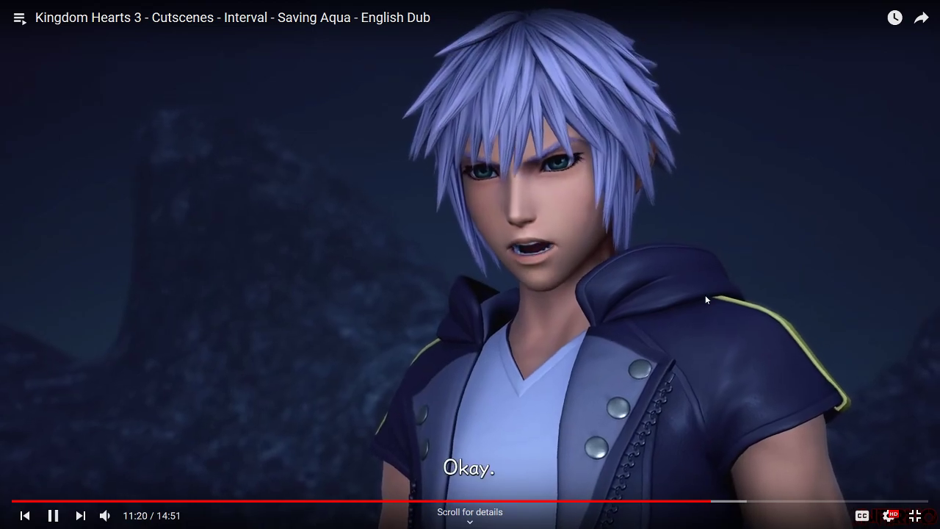
left_click(700, 298)
left_click(693, 298)
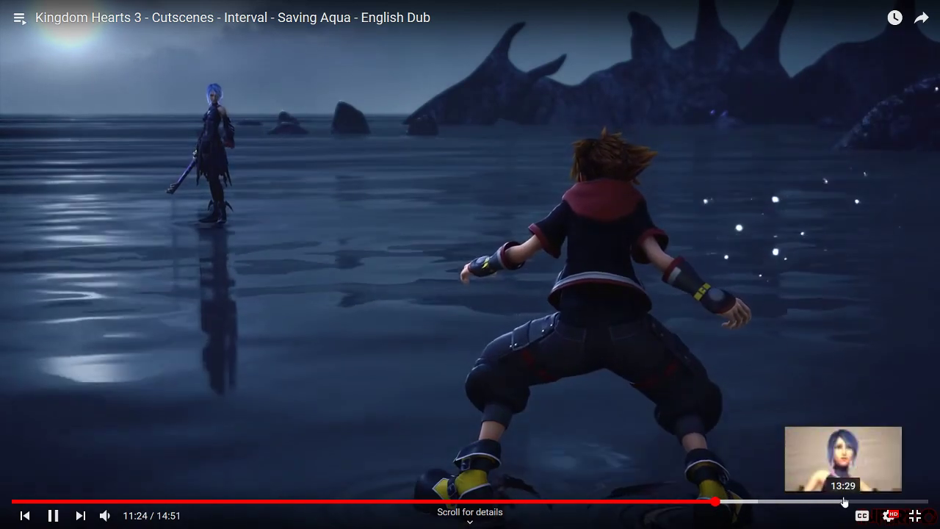
left_click(790, 335)
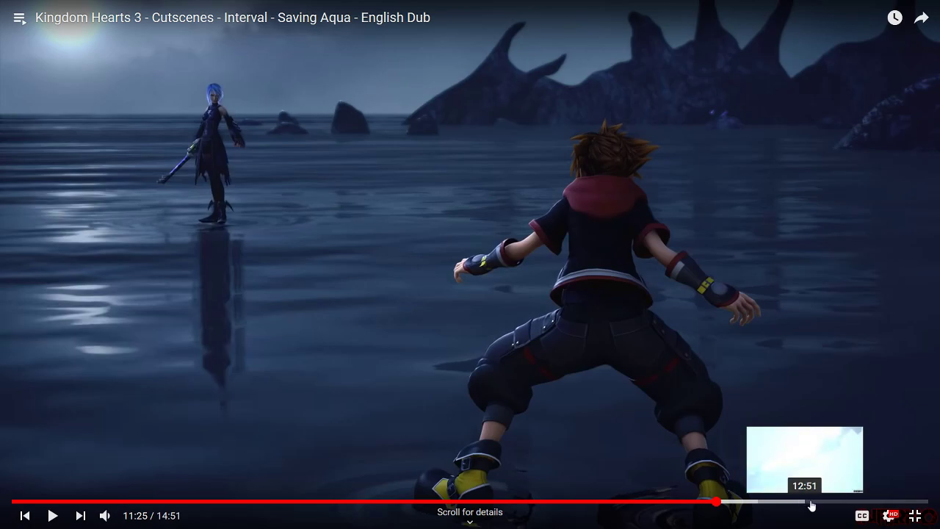
Step: Skip through the cutscene to 13:39, 13:55, 14:29 and 14:36, and watch the remainder to its end
left_click(853, 503)
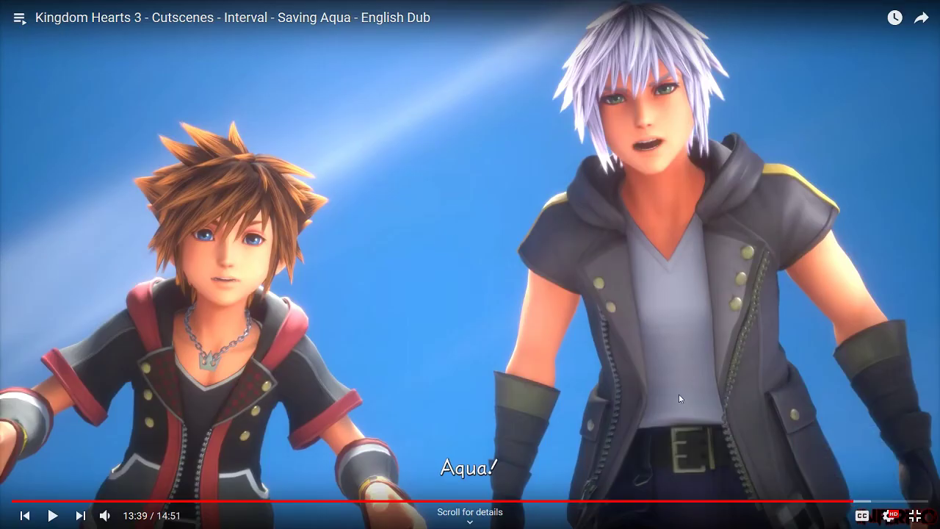
left_click(872, 503)
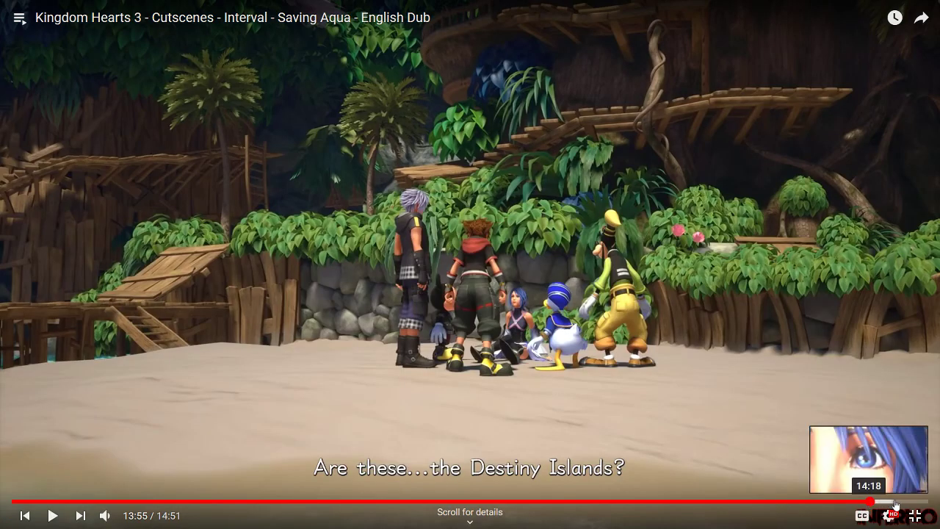
left_click(906, 502)
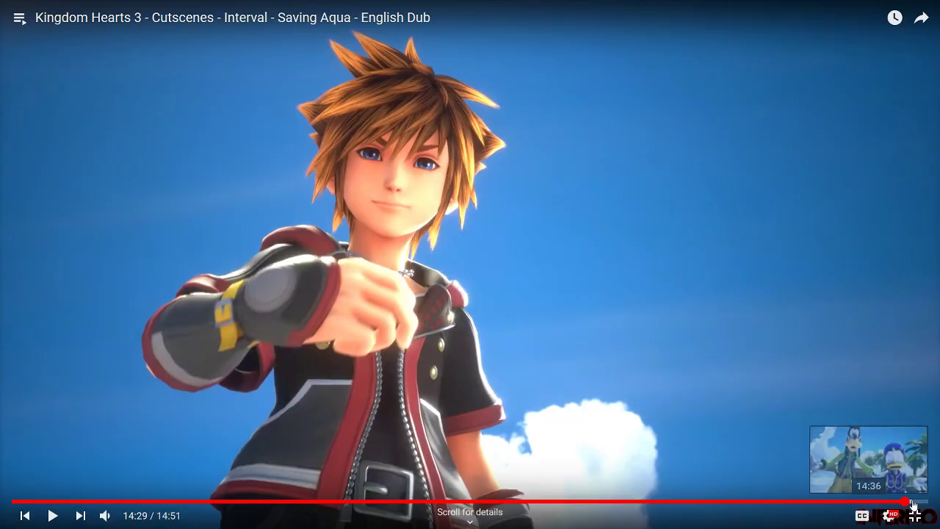
left_click(913, 503)
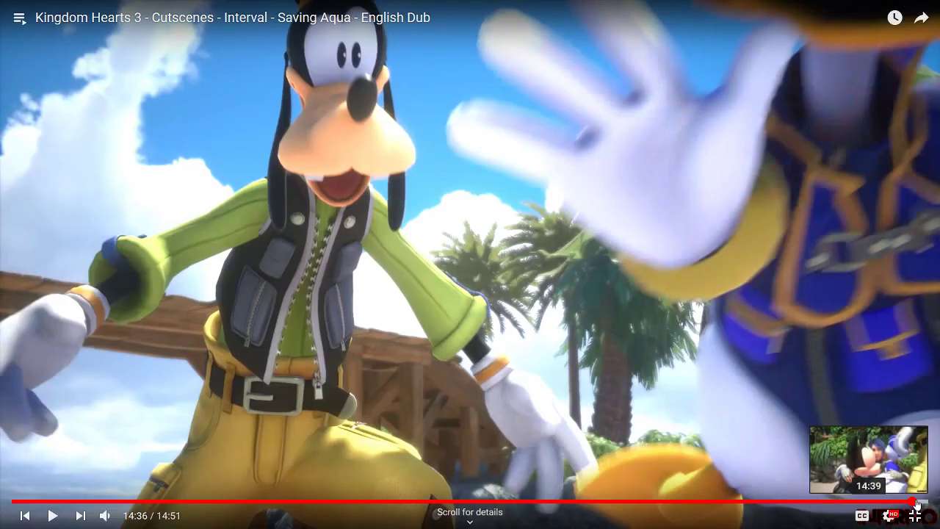
left_click(659, 381)
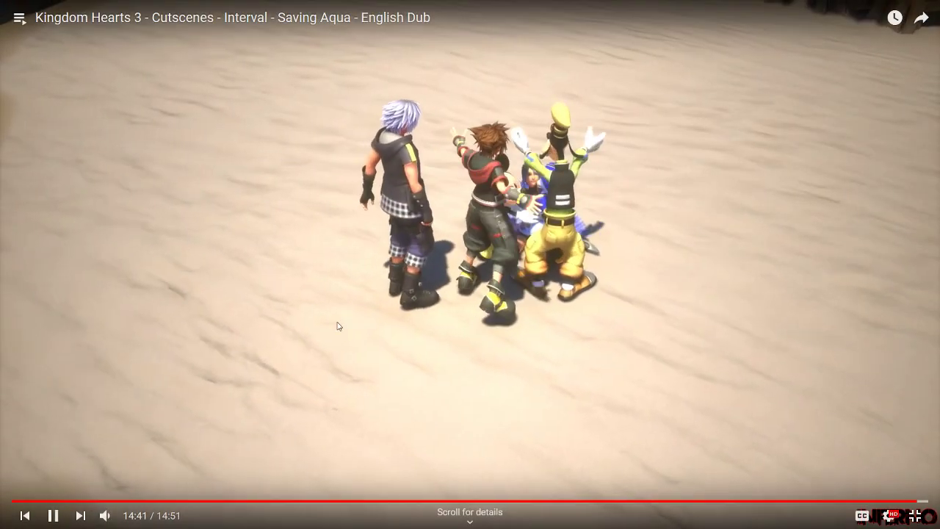
left_click(278, 342)
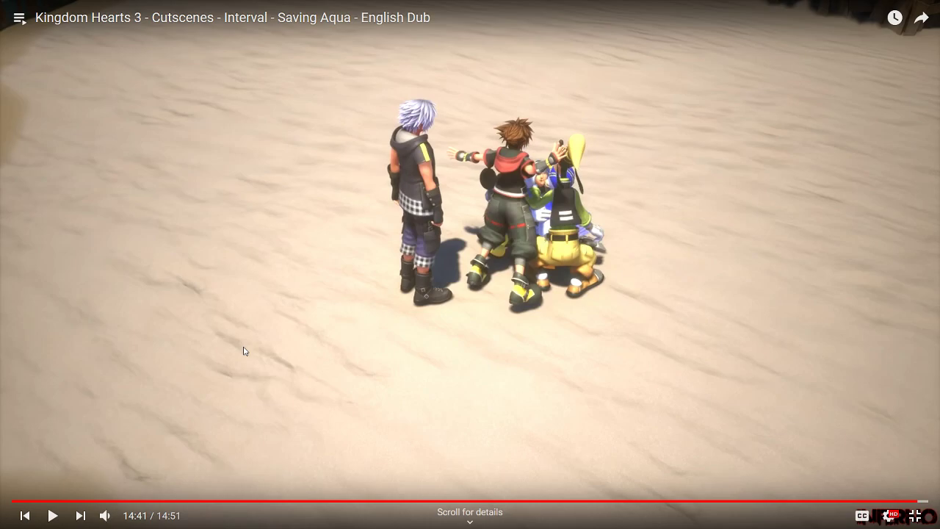
key("space")
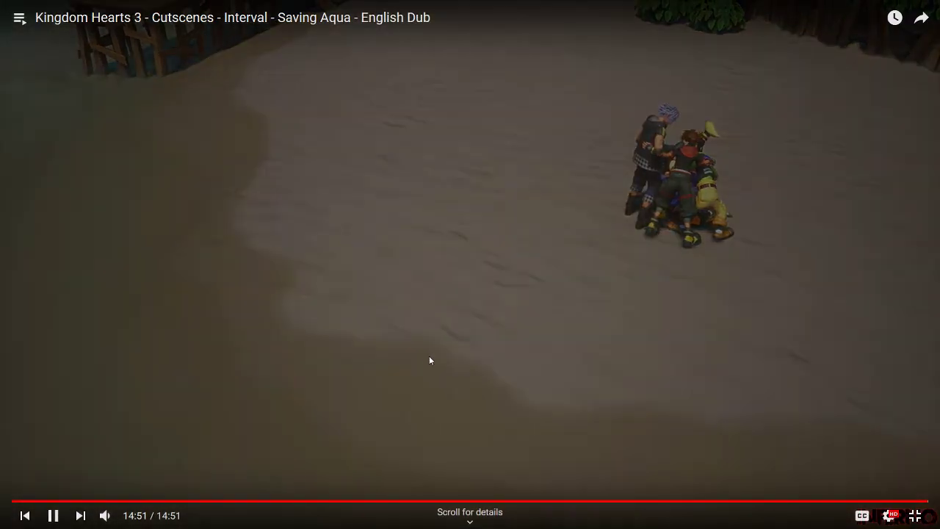
left_click(431, 360)
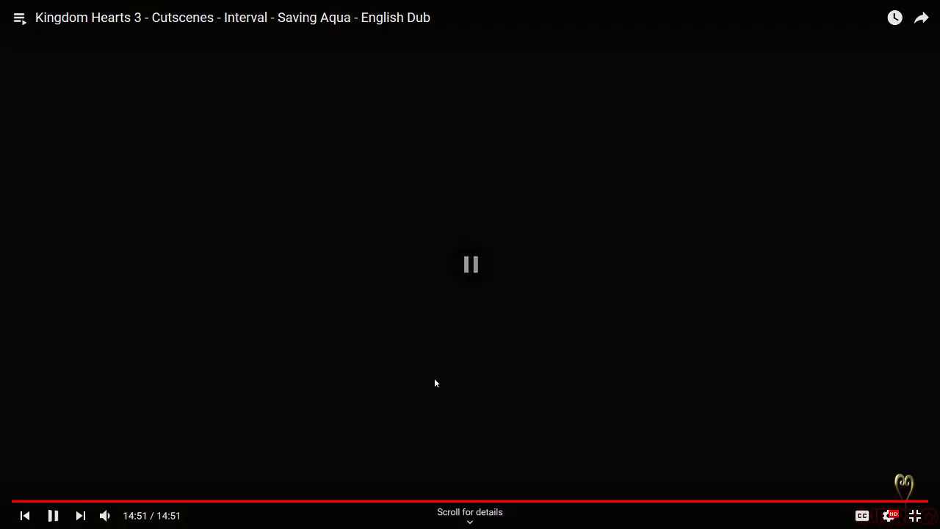
Step: Exit full screen and move the cutscene's browser window further over the other browser window
left_click(915, 516)
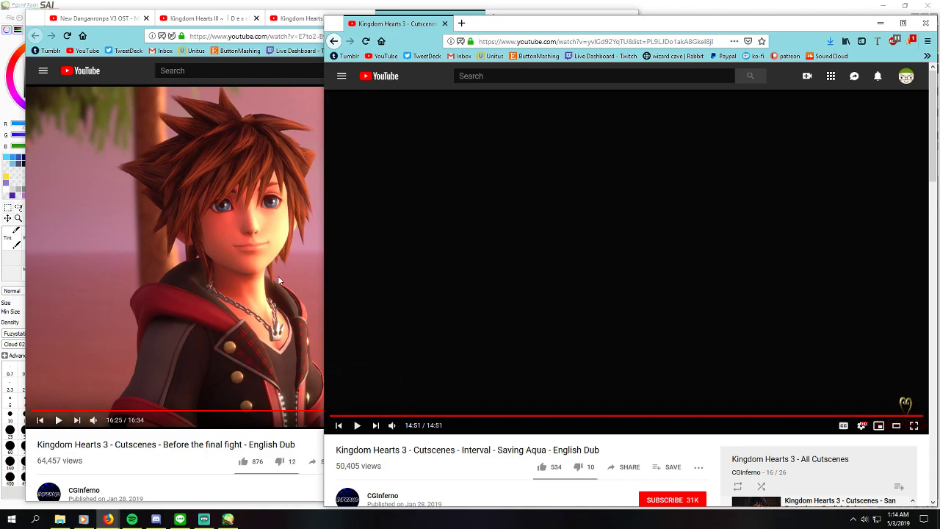
left_click_drag(506, 29, 454, 21)
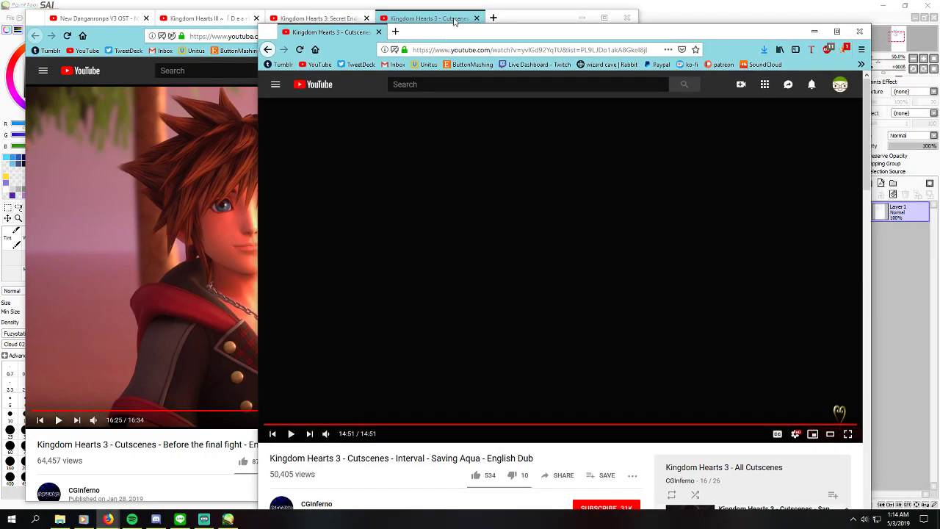
Step: Close the "Before the final fight" and "Secret Ending" tabs, and merge the "Saving Aqua" tab into the remaining browser window
left_click(459, 18)
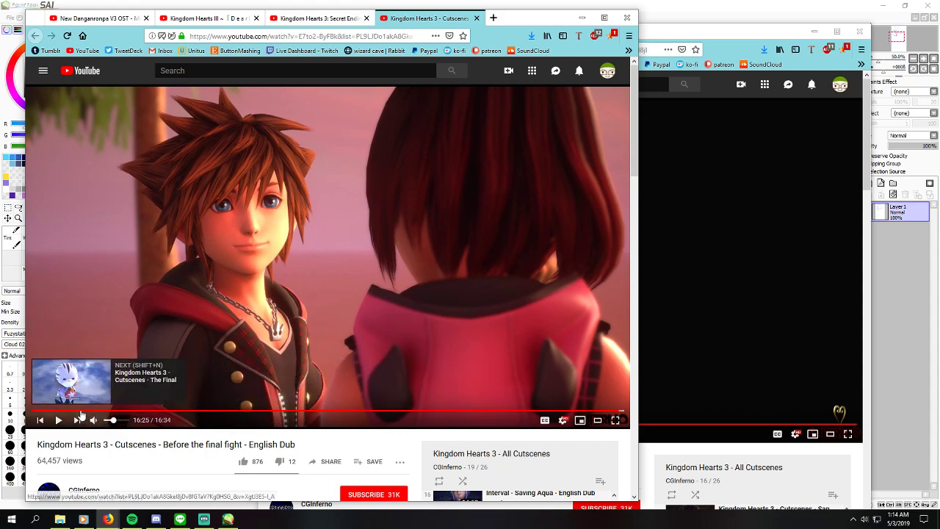
left_click(476, 19)
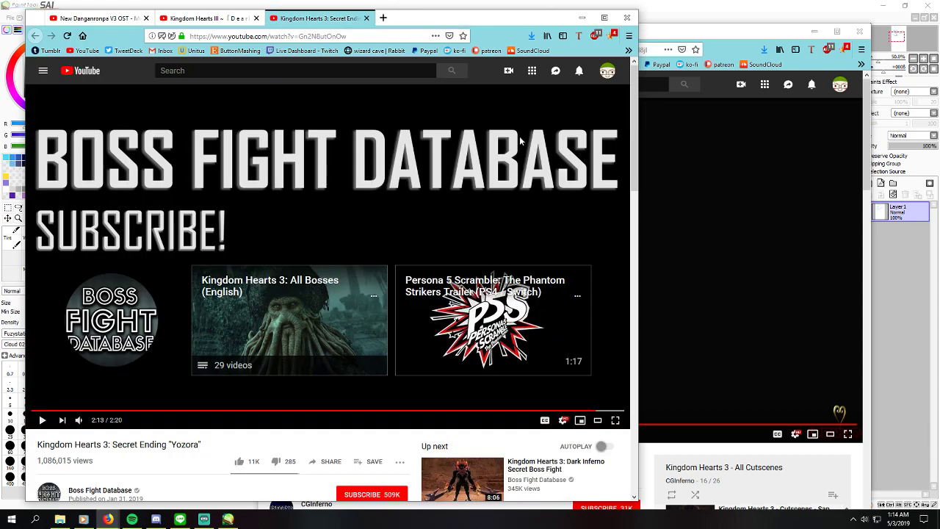
left_click(366, 18)
left_click(685, 35)
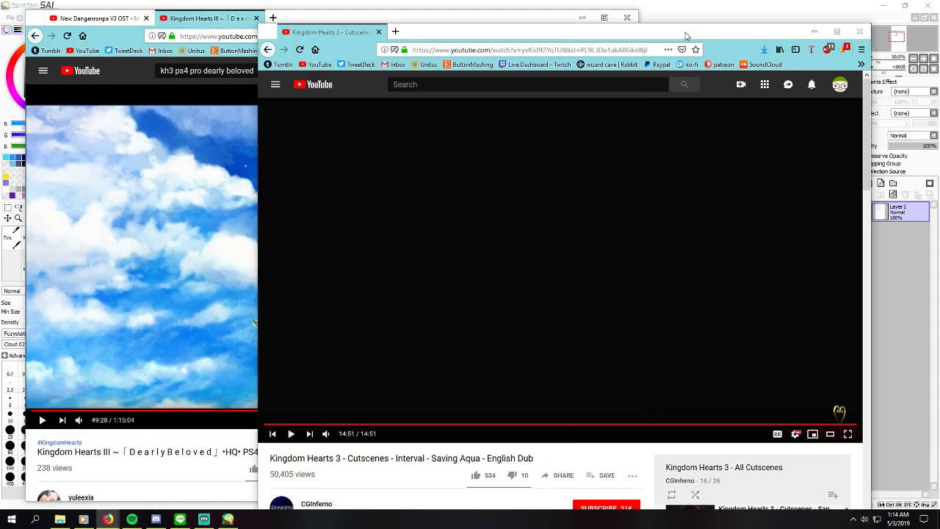
left_click_drag(686, 36, 471, 46)
left_click_drag(276, 50, 325, 25)
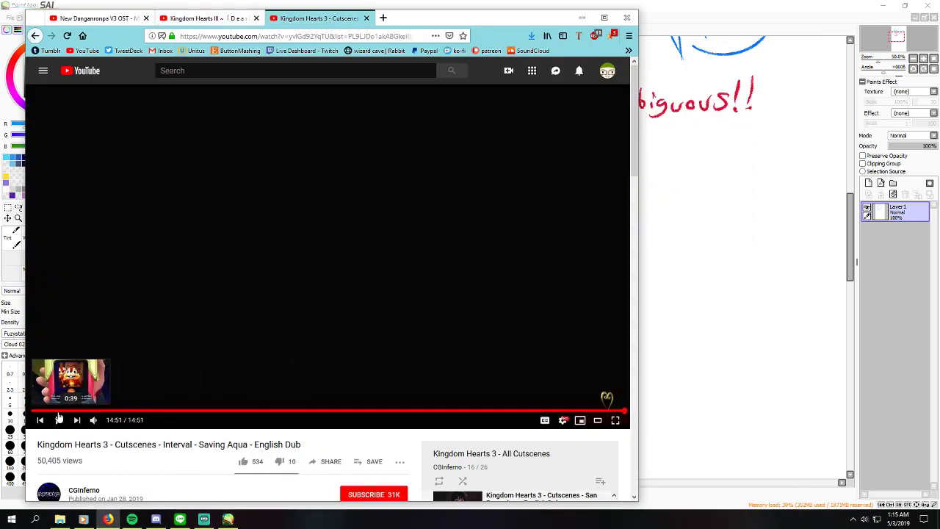
Step: Replay the "Saving Aqua" cutscene from 0:54, pause at 1:07 and maximize the browser window
left_click(68, 414)
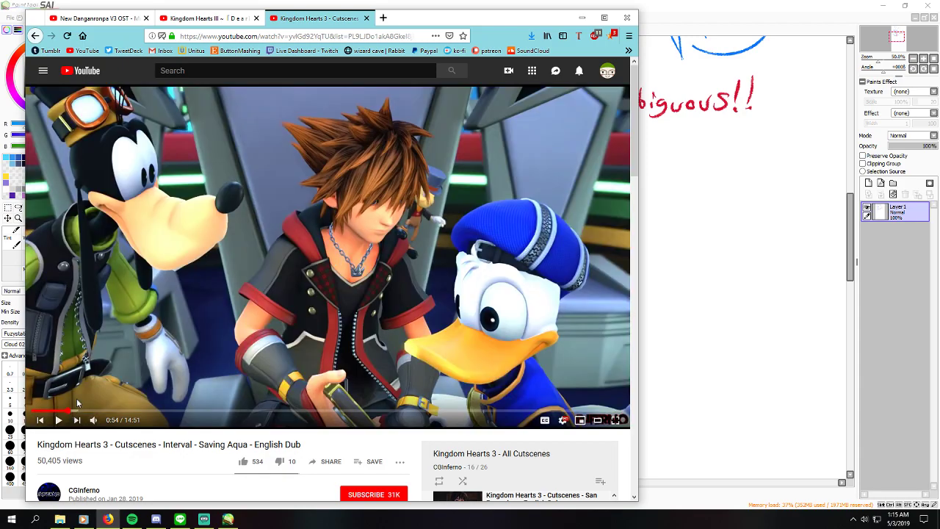
left_click(59, 419)
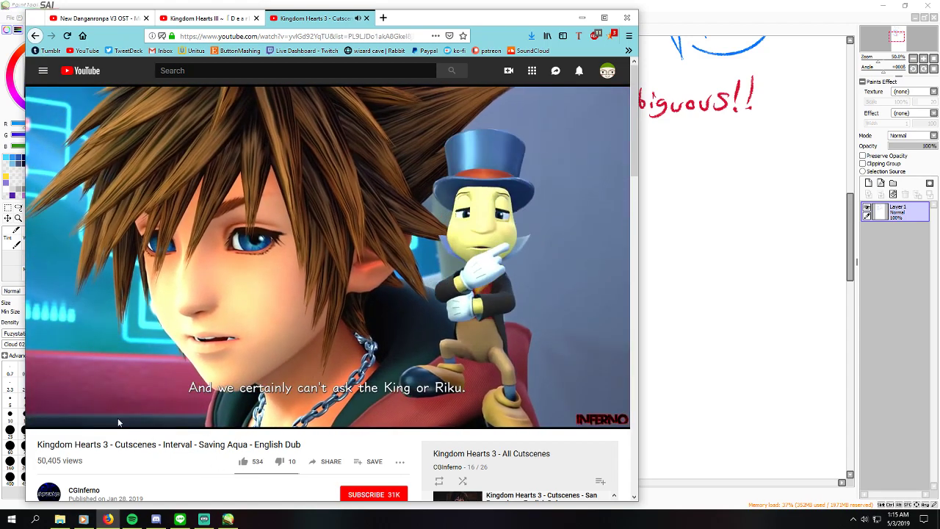
left_click(159, 356)
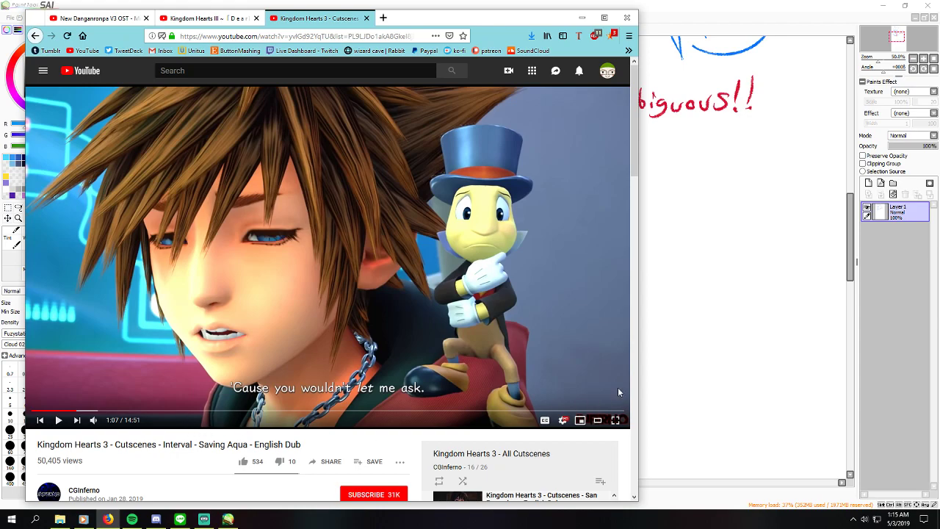
left_click(604, 18)
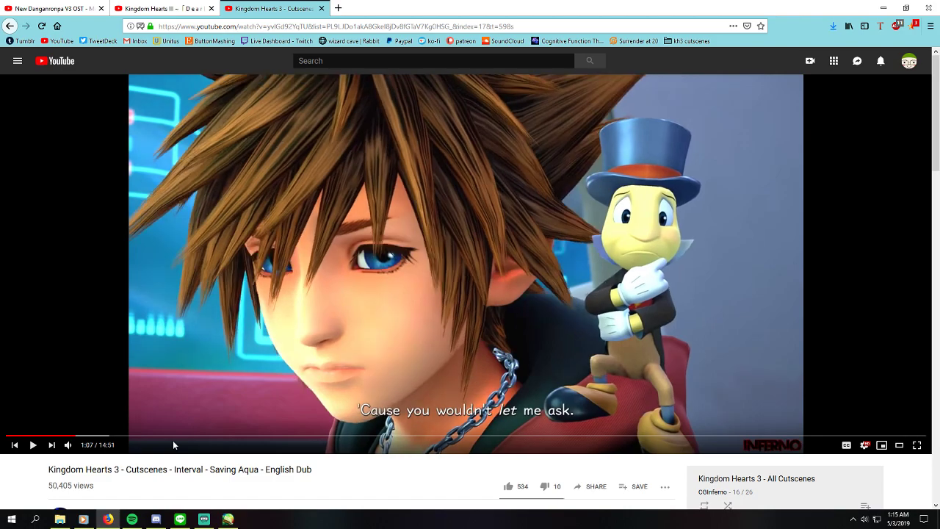
Step: Step back through the frames before 1:07, replay from 1:01 and examine the spiky-haired character's close-up up to 1:06
key("comma")
key("comma")
key("comma")
key("comma")
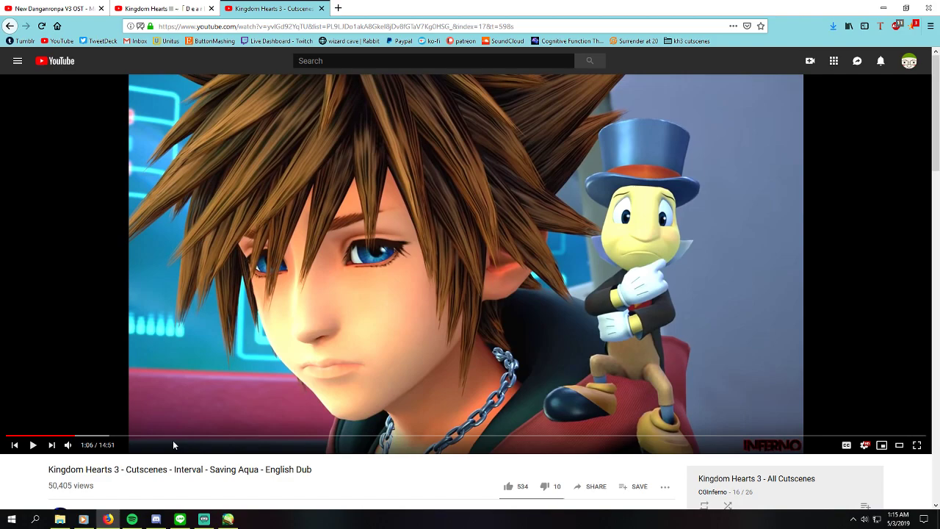
key("comma")
key("Left")
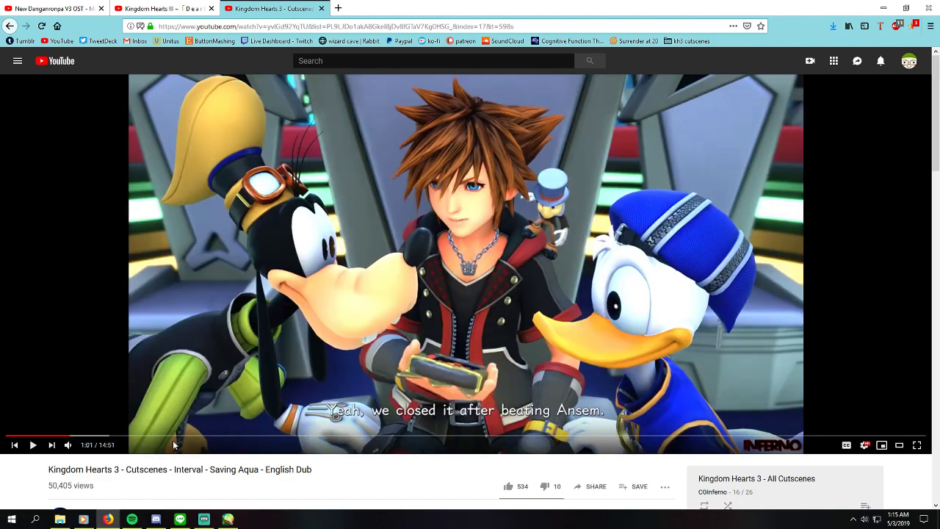
left_click(223, 296)
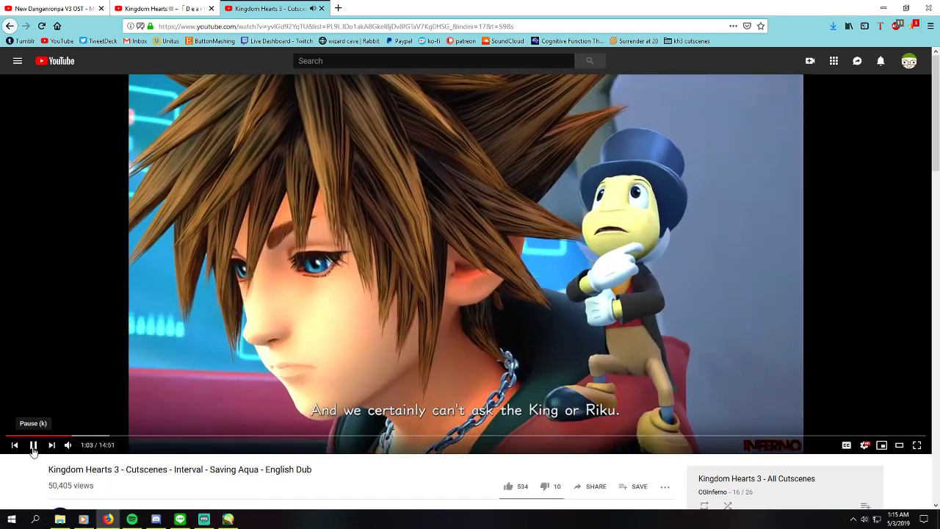
left_click(33, 446)
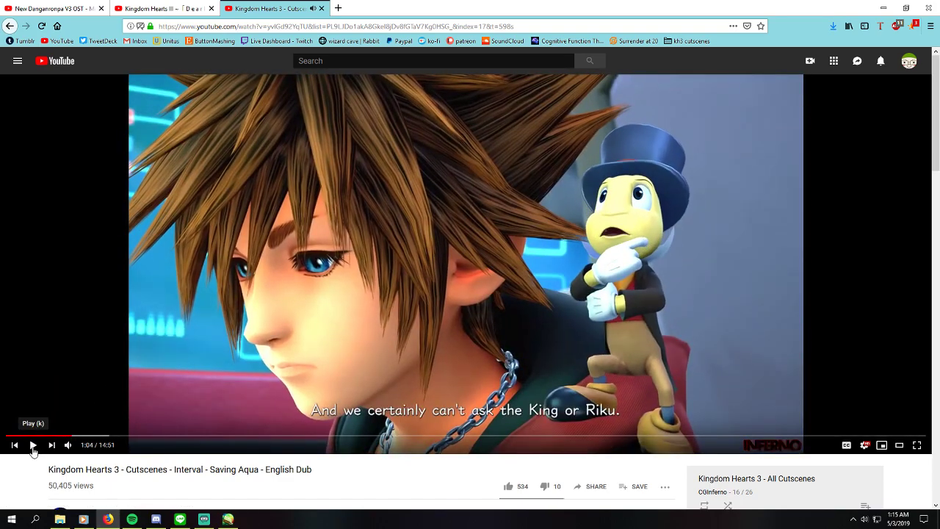
left_click(33, 446)
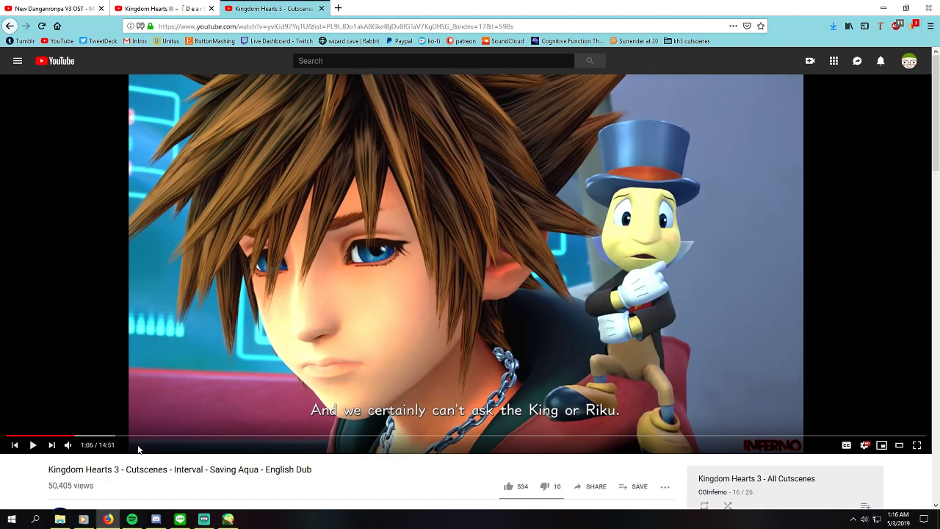
Step: Rewind the cutscene to 1:01, copy a share link that starts at that time and switch to the LINE messaging app
key("Left")
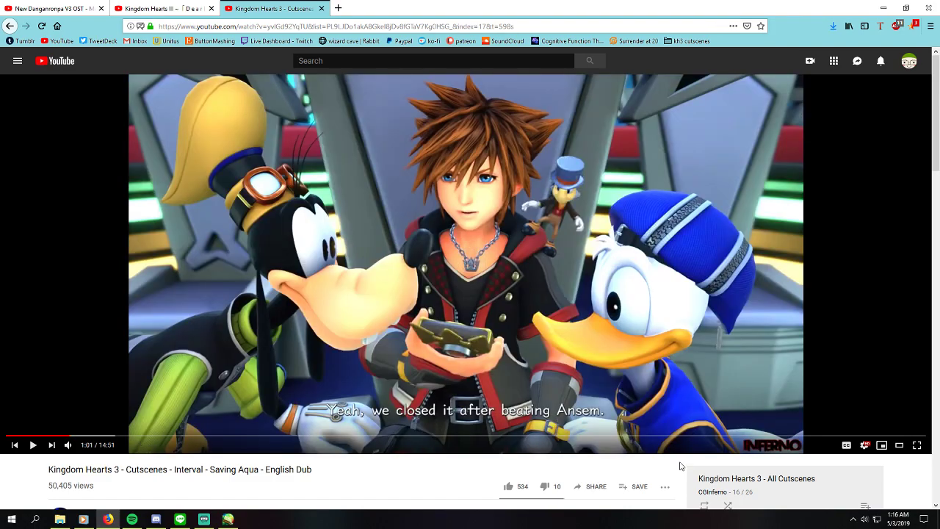
left_click(597, 490)
left_click(380, 338)
left_click(563, 299)
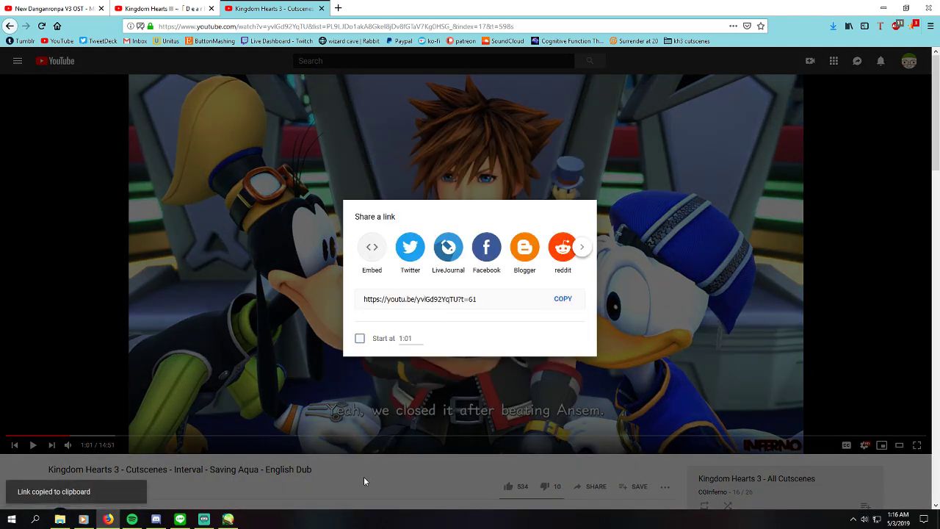
left_click(362, 481)
left_click(180, 520)
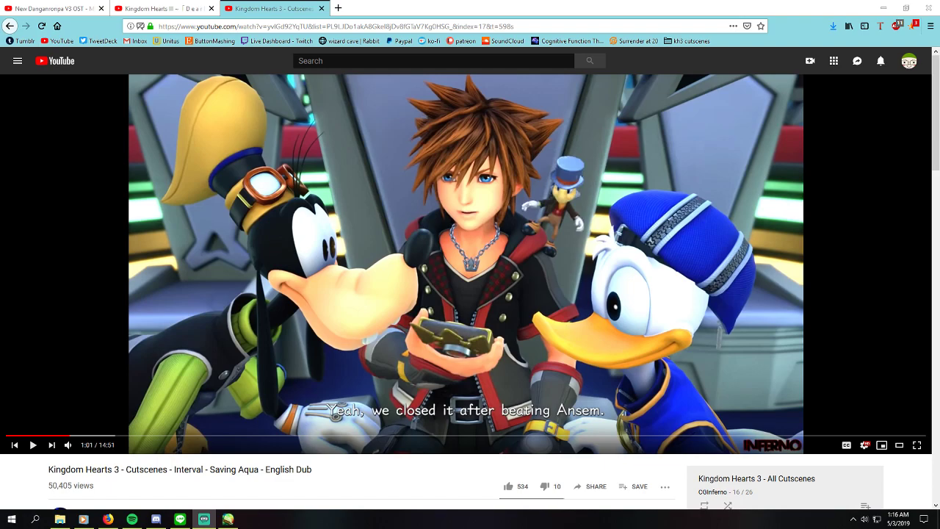
Step: Rewind the cutscene to 0:18 and watch the cockpit scene up to 1:28, pausing as needed
left_click(25, 436)
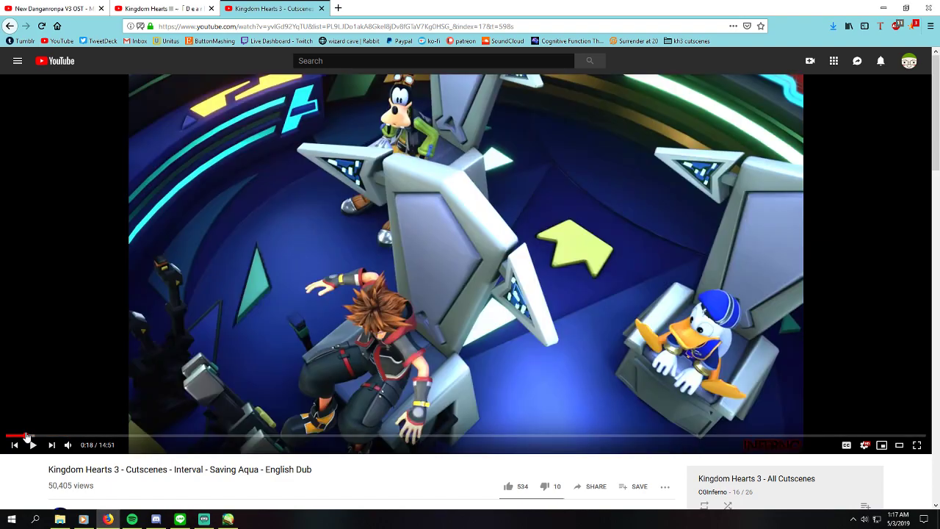
left_click(306, 262)
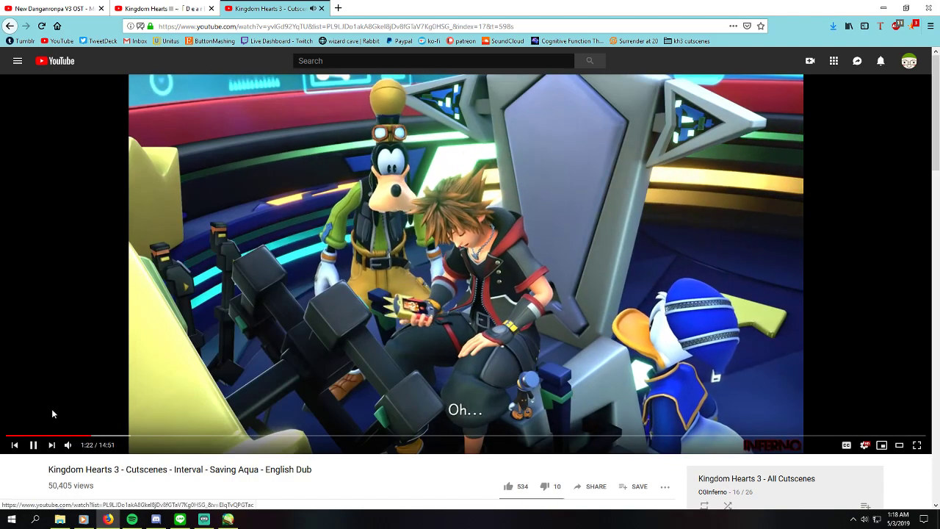
left_click(33, 446)
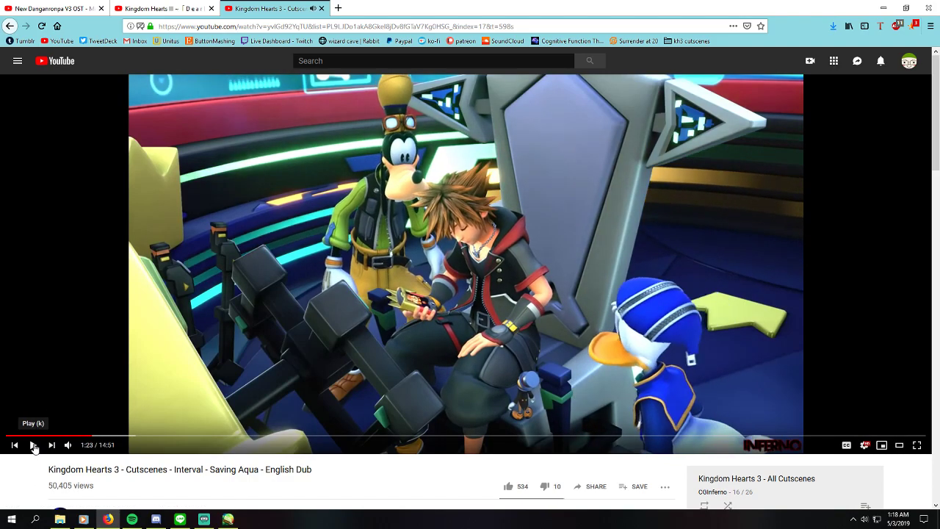
left_click(33, 446)
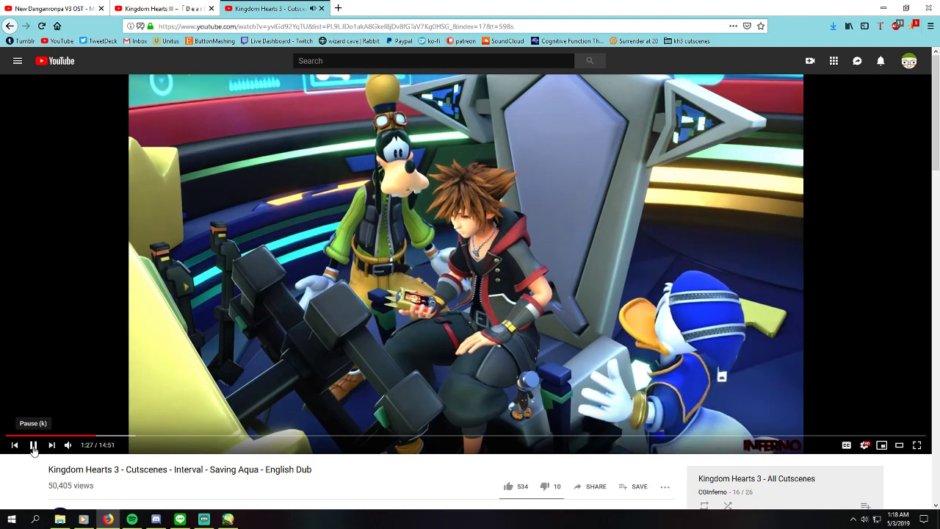
left_click(33, 445)
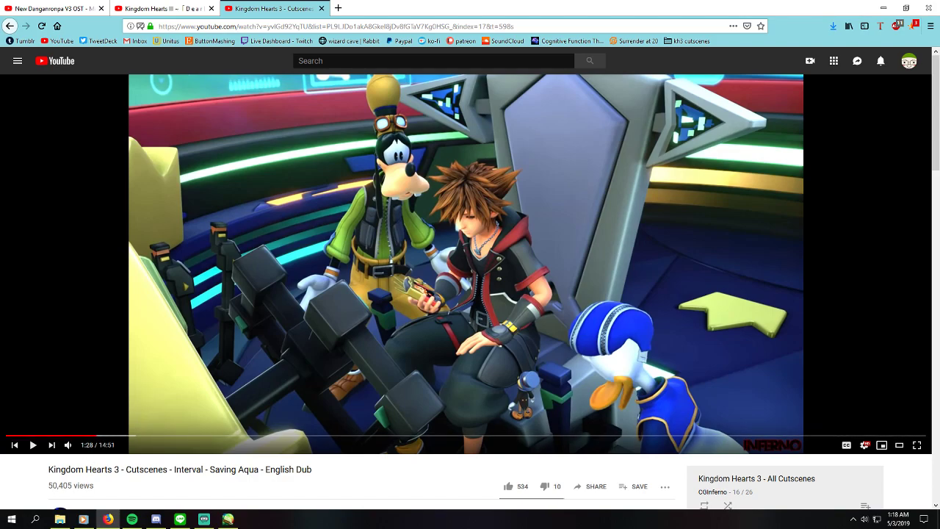
Step: View the tweet's crocheted fruit photos in sequence, like the tweet and close its tab
key("alt+Tab")
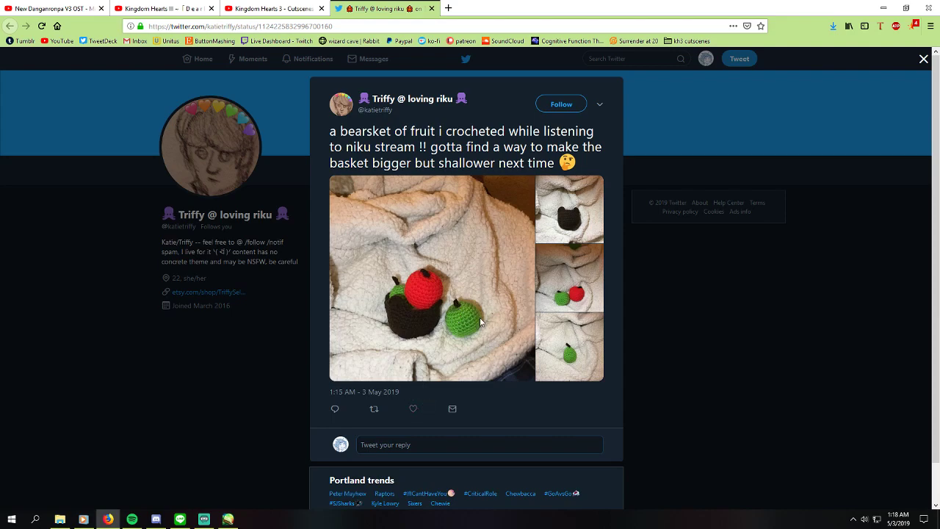
left_click(457, 318)
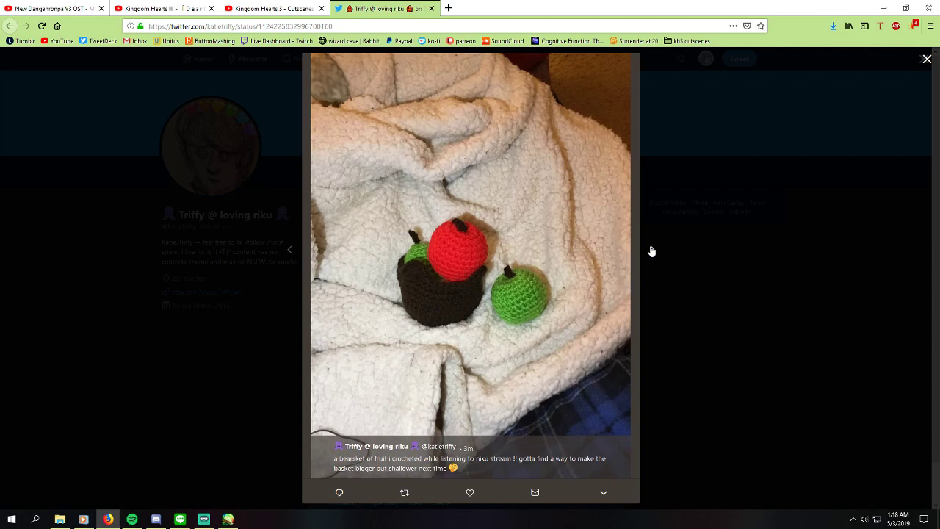
left_click(652, 250)
left_click(652, 252)
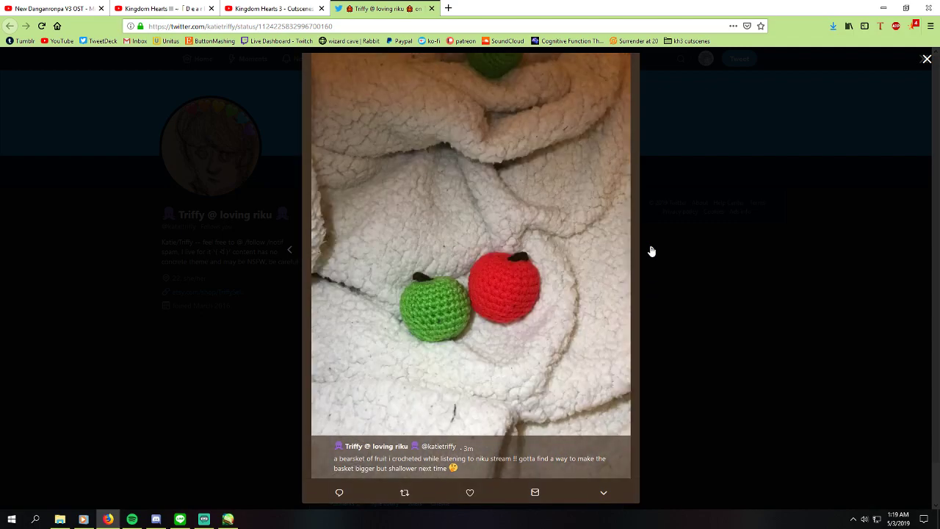
left_click(650, 252)
left_click(470, 492)
left_click(431, 9)
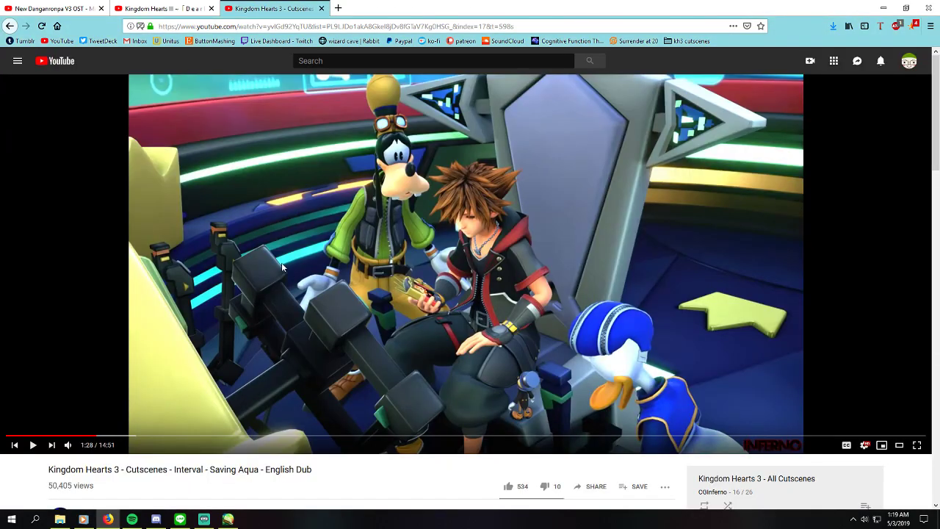
Step: Resume the cutscene from 1:28, watch the beach scene and pause at 3:21 on the purple door
left_click(284, 222)
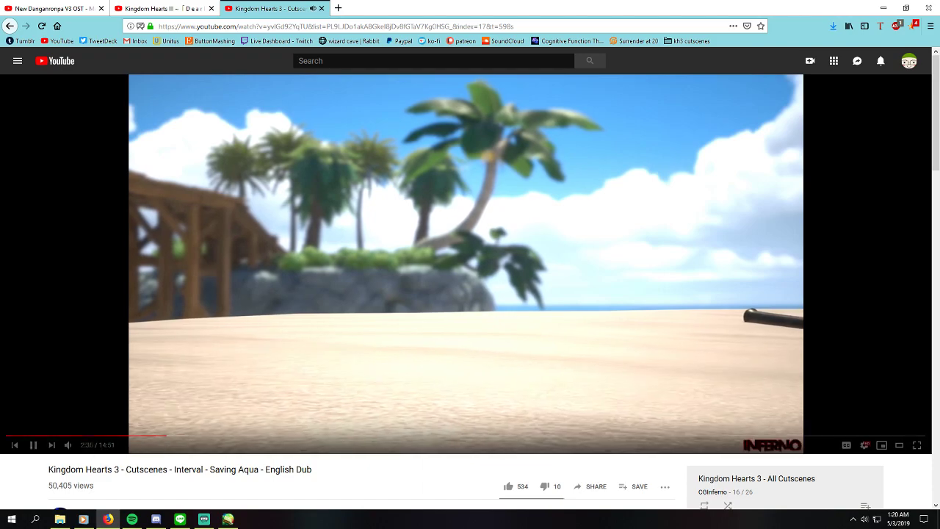
left_click(33, 445)
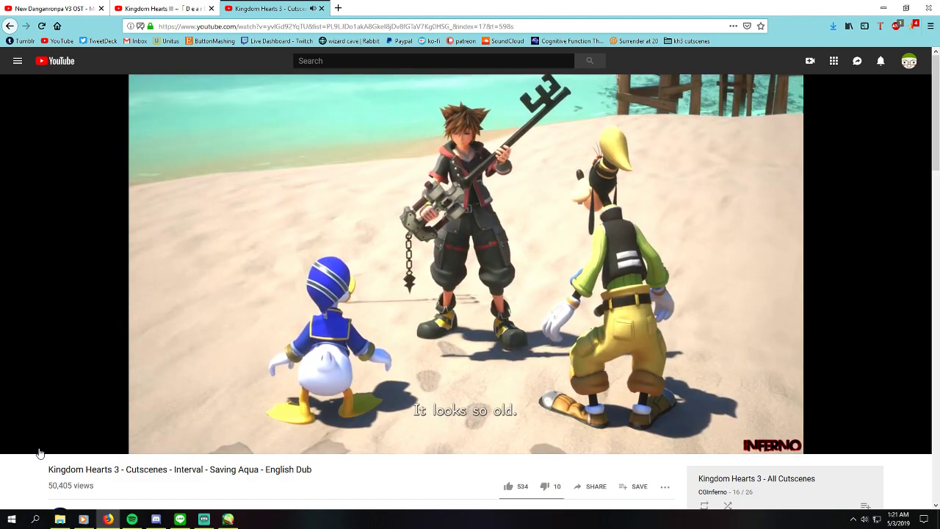
mouse_move(39, 451)
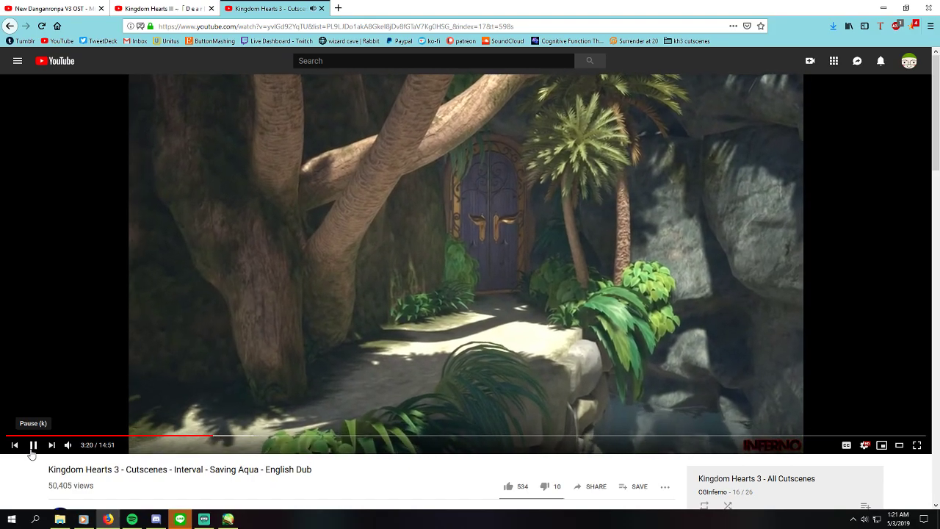
left_click(32, 452)
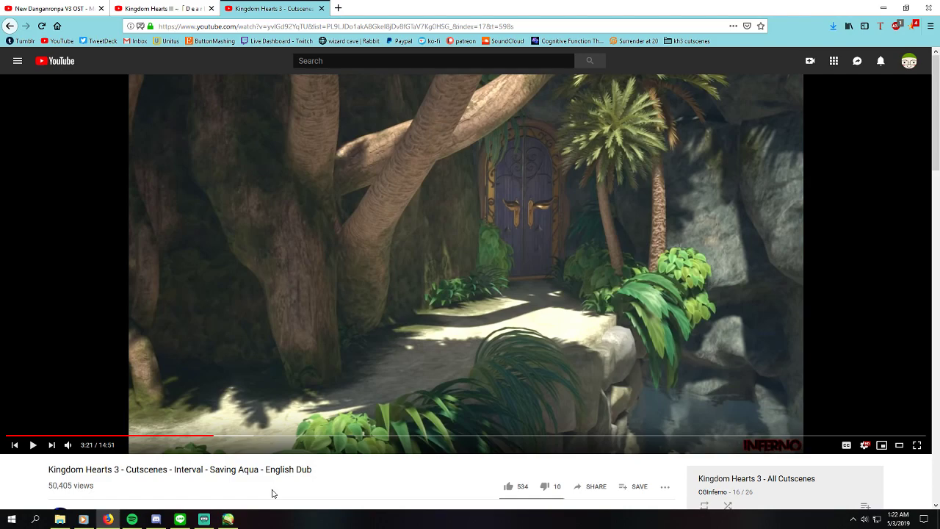
Step: Replay the "New Danganronpa V3 OST - Mr. Monokuma's Class V3" track twice, returning to the drawing canvas each time
left_click(61, 8)
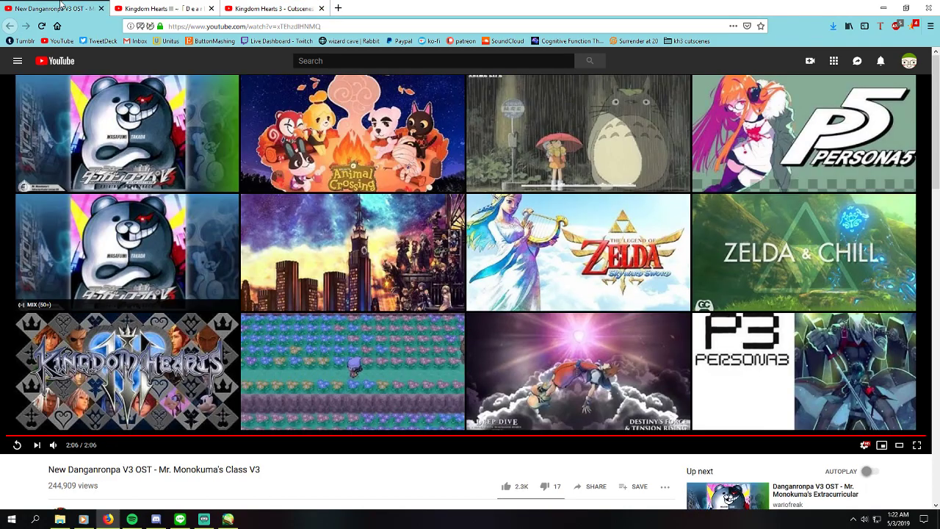
left_click(17, 445)
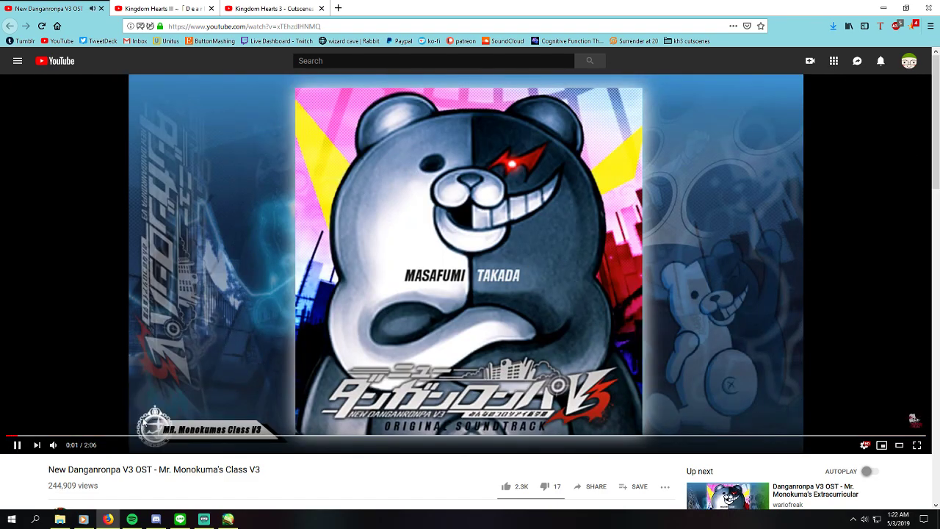
left_click(884, 8)
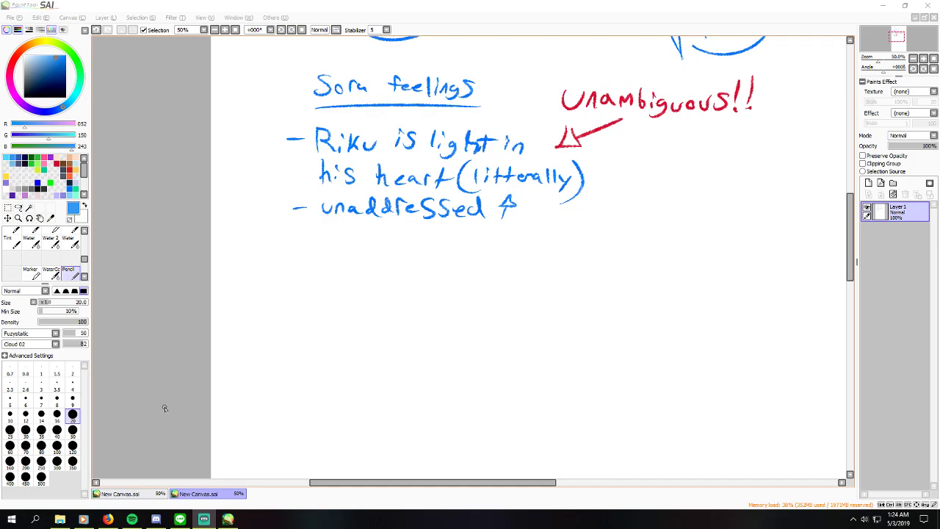
left_click(108, 518)
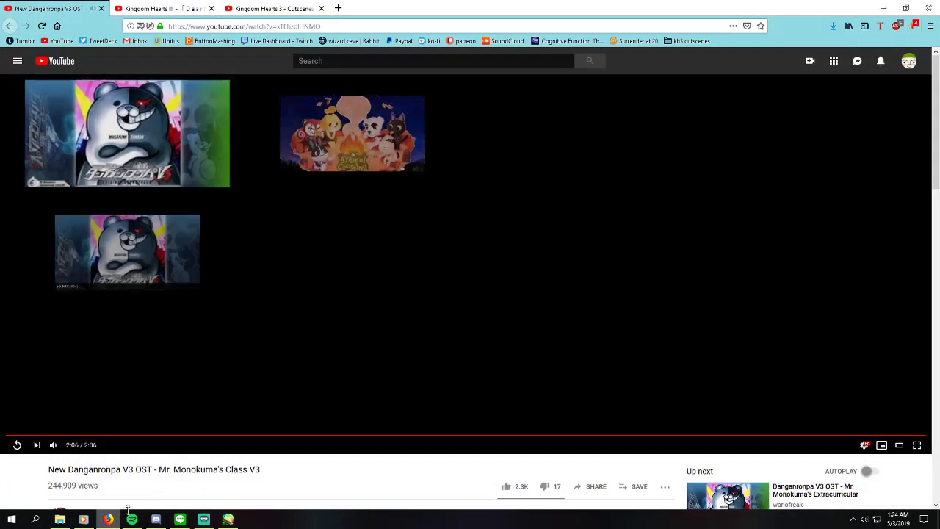
left_click(17, 444)
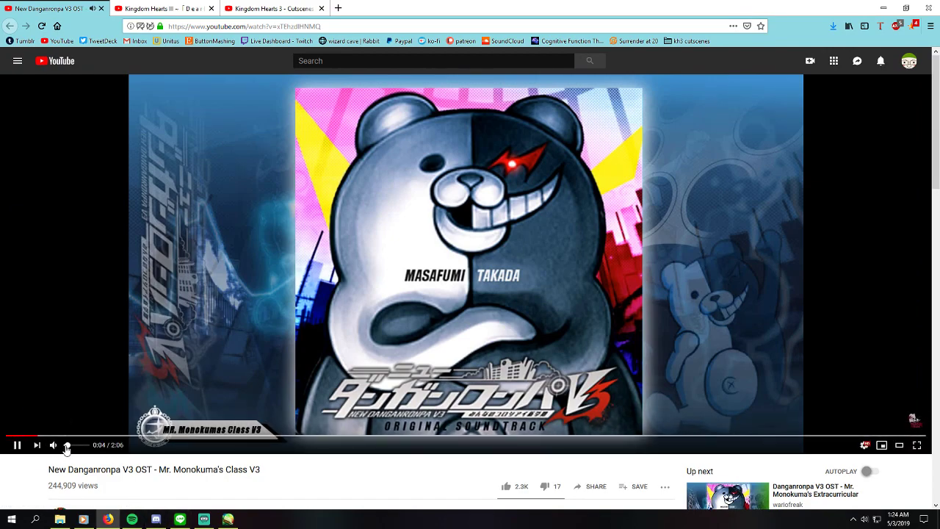
left_click(108, 518)
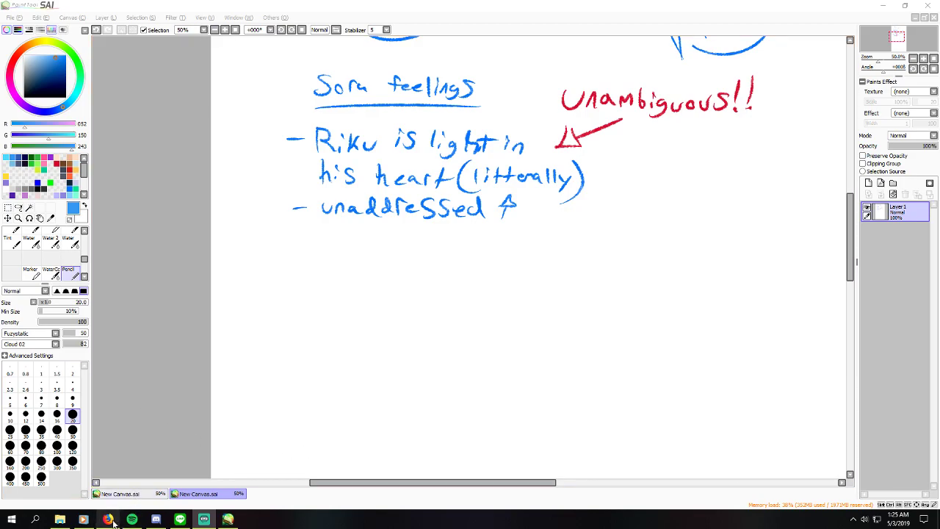
Step: Set the "New Danganronpa V3 OST - Mr. Monokuma's Class V3" video to loop and return to the drawing canvas
left_click(109, 520)
right_click(327, 293)
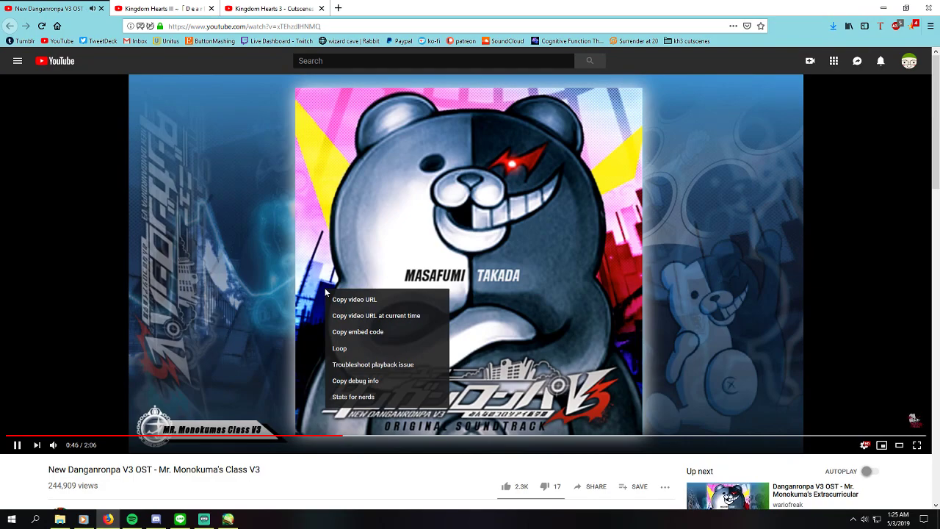
left_click(357, 348)
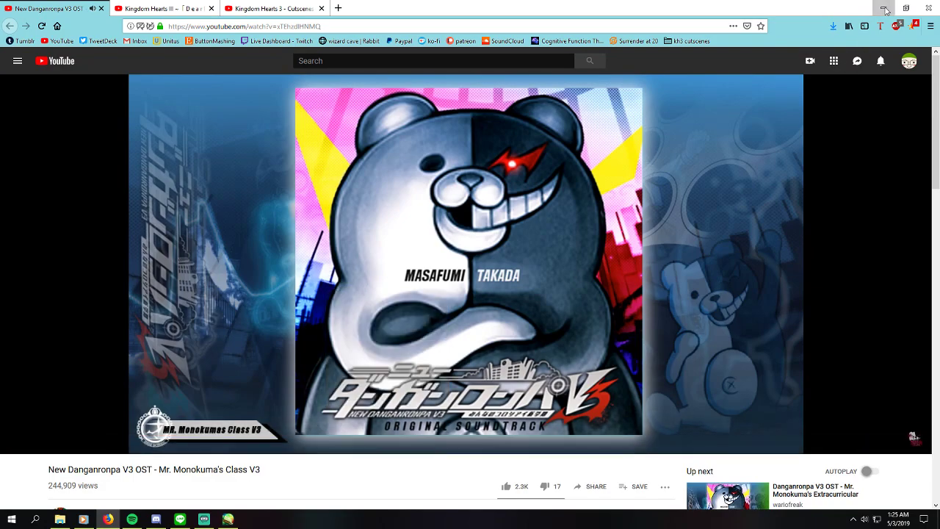
left_click(885, 9)
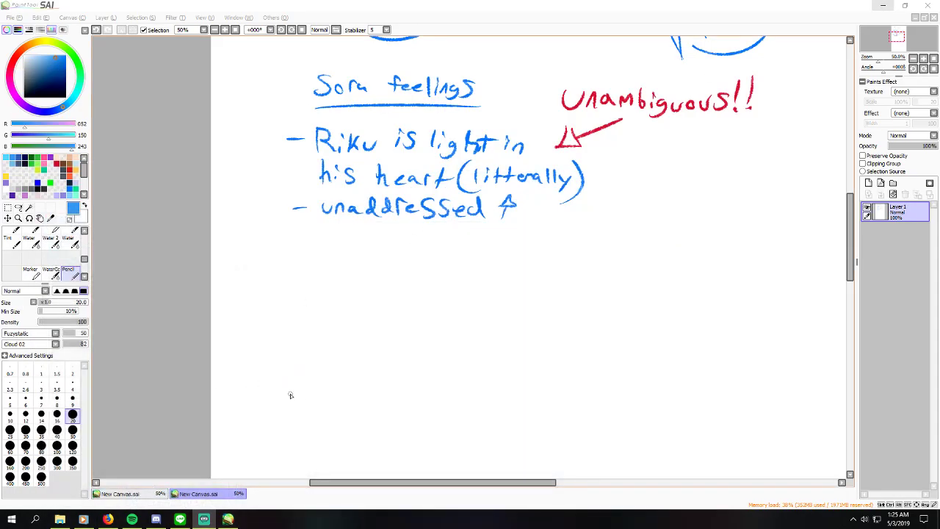
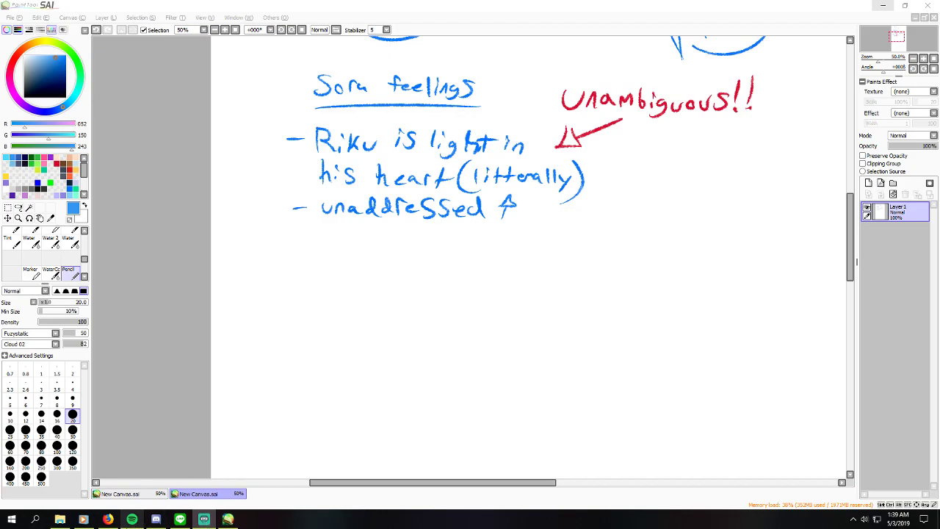
Step: Pause the looping Mr. Monokuma's Class V3 track in the browser and switch back to PaintTool SAI
left_click(108, 520)
left_click(360, 304)
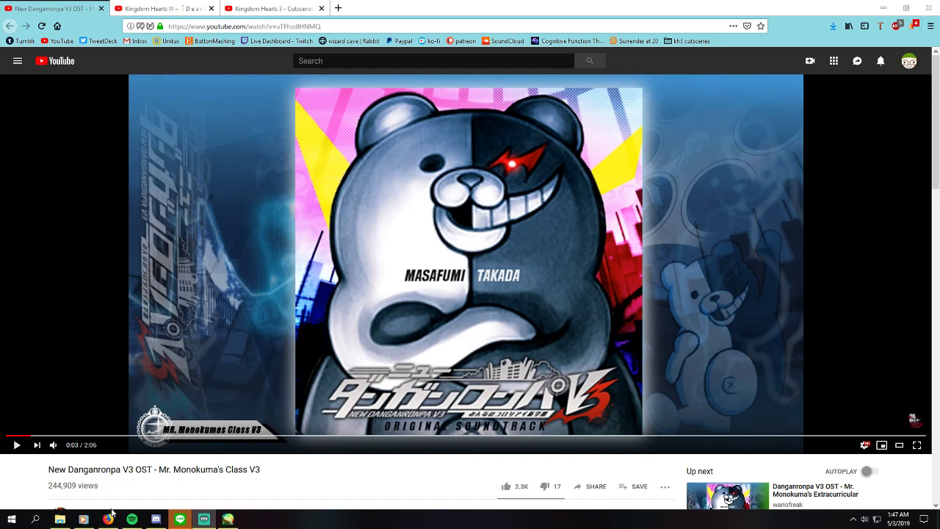
left_click(226, 518)
mouse_move(195, 520)
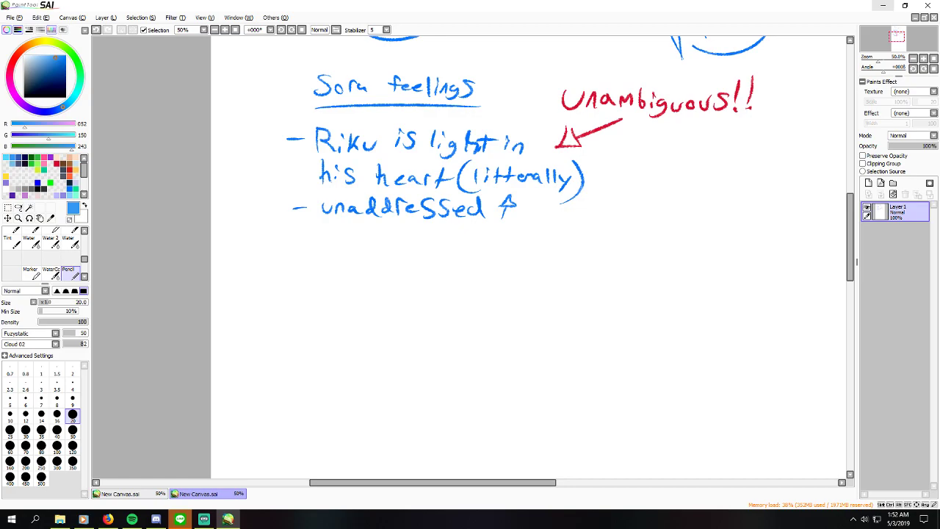
Step: Handwrite "Consistent" in blue pencil below the Sora feelings notes, redoing the faulty letters
left_click_drag(505, 283, 507, 308)
left_click_drag(523, 294, 552, 307)
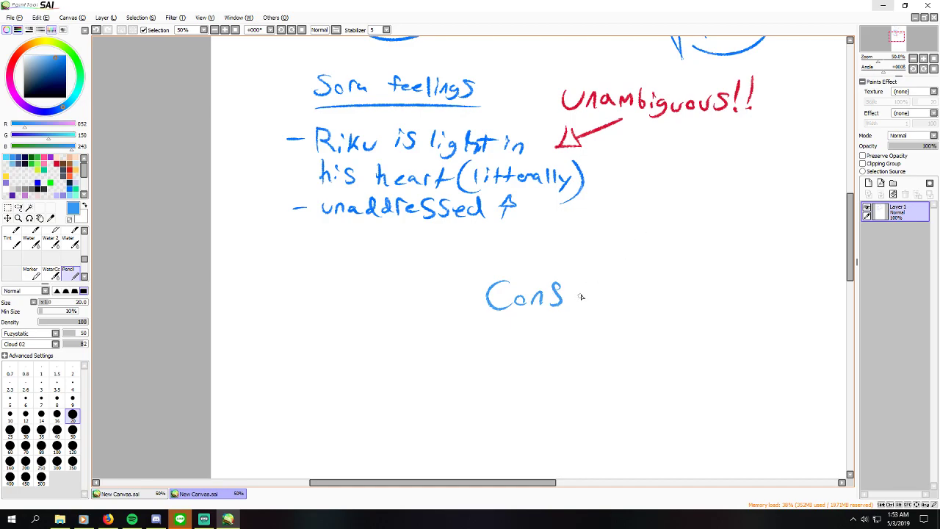
left_click_drag(570, 286, 570, 304)
left_click_drag(592, 286, 577, 312)
scroll(578, 314, "right", 1)
key("ctrl+z")
key("ctrl+z")
mouse_move(549, 291)
left_mouse_down()
mouse_move(548, 308)
mouse_move(576, 304)
left_mouse_up()
key("ctrl+z")
left_click_drag(567, 294, 617, 307)
left_click_drag(610, 296, 622, 297)
Step: Handwrite "Genuine" beneath "Consistent" and put a bullet dot before each of the two words
left_click_drag(434, 300, 442, 299)
mouse_move(475, 329)
left_mouse_down()
mouse_move(456, 297)
mouse_move(454, 326)
mouse_move(498, 314)
mouse_move(511, 326)
mouse_move(557, 318)
left_mouse_up()
left_click(417, 311)
key("ctrl+z")
key("ctrl+z")
key("ctrl+z")
left_click_drag(420, 317, 422, 314)
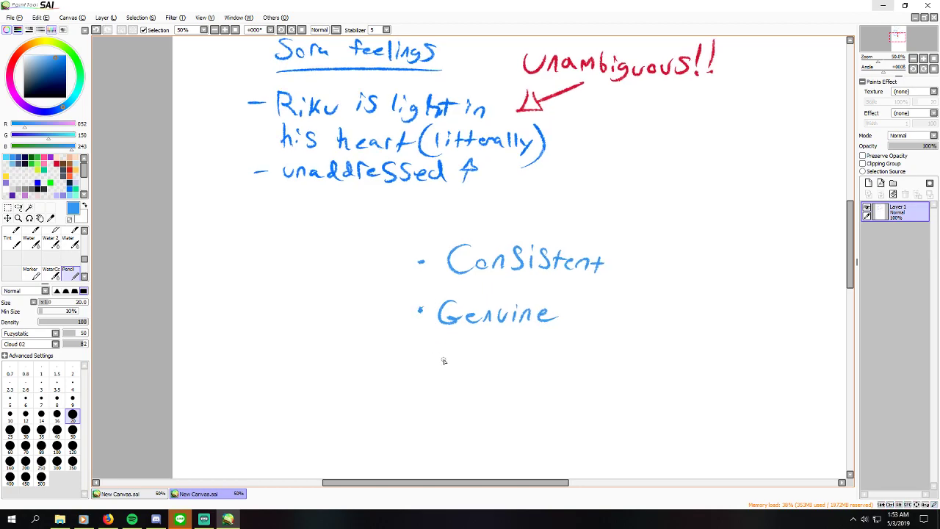
mouse_move(443, 361)
left_mouse_down()
mouse_move(311, 266)
mouse_move(350, 296)
left_mouse_up()
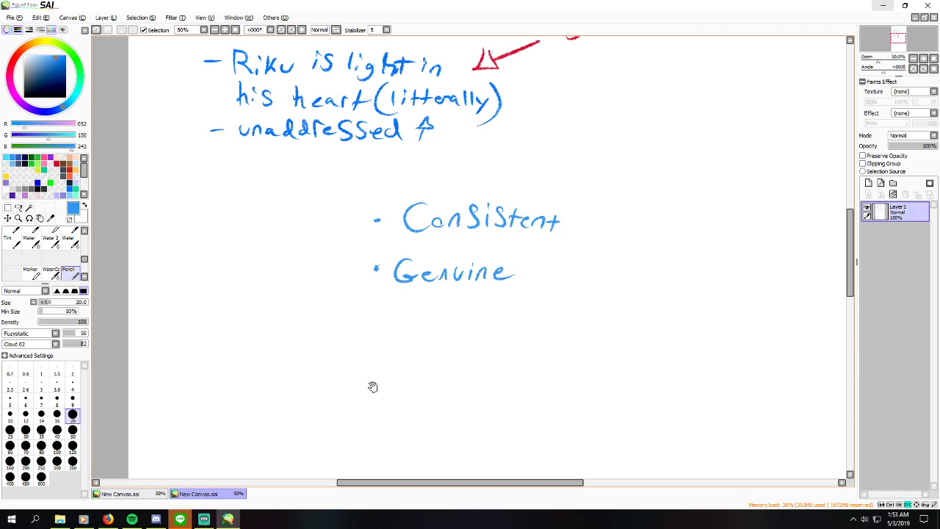
left_click_drag(426, 331, 335, 349)
left_click_drag(520, 230, 602, 343)
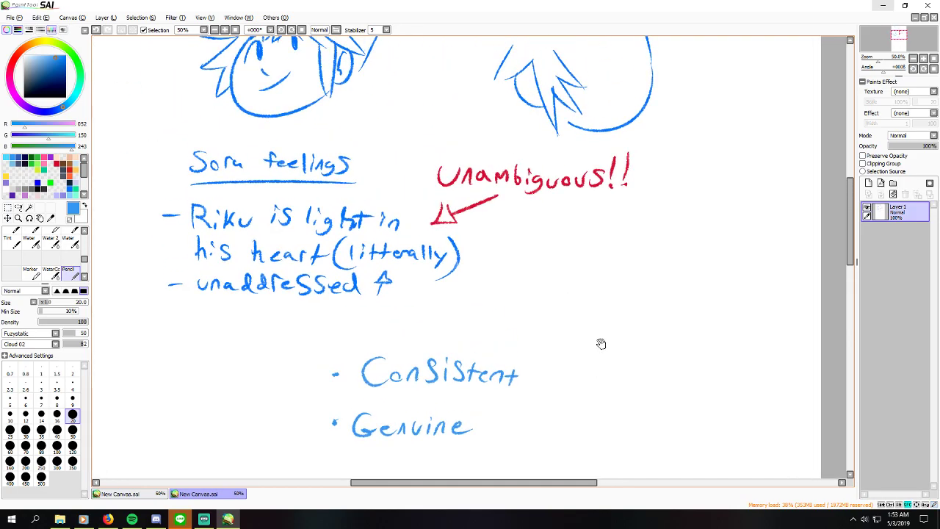
left_click_drag(489, 365, 471, 177)
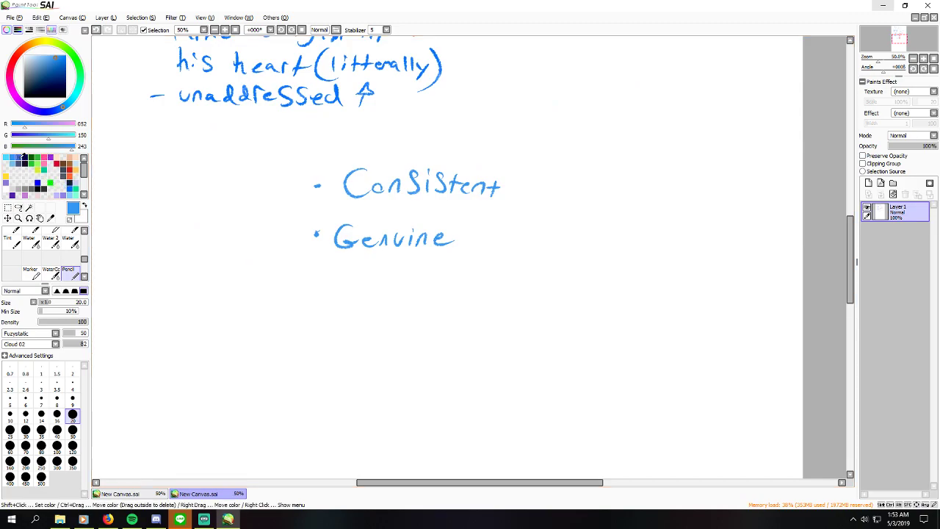
left_click_drag(439, 328, 511, 359)
key("ctrl+z")
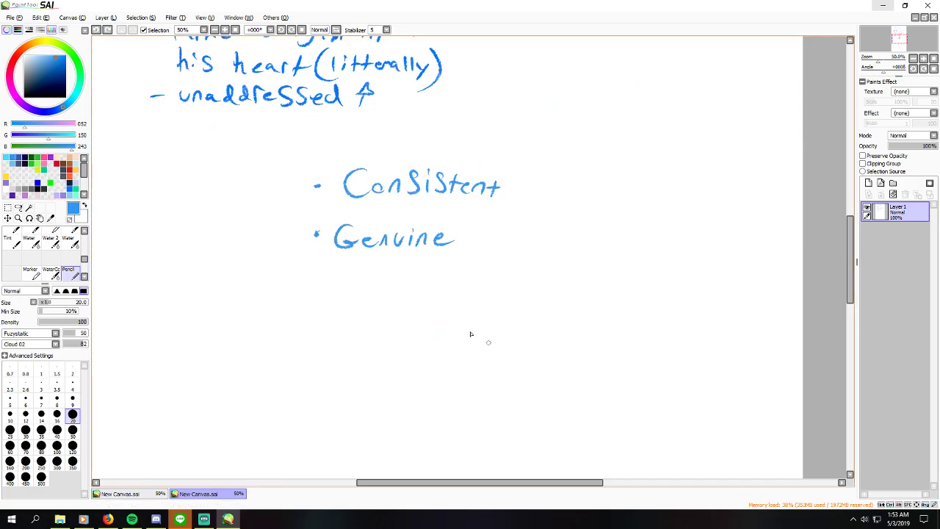
Step: Add the handwritten bullet points "Sincere" and "Plot Driving" to the list beneath "Genuine"
mouse_move(331, 286)
left_mouse_down()
mouse_move(362, 282)
mouse_move(356, 289)
left_mouse_up()
mouse_move(375, 281)
left_mouse_down()
mouse_move(375, 291)
mouse_move(400, 294)
mouse_move(432, 283)
left_mouse_up()
left_click_drag(433, 289, 452, 292)
left_click(334, 326)
mouse_move(354, 318)
left_mouse_down()
mouse_move(356, 334)
mouse_move(383, 321)
left_mouse_up()
mouse_move(399, 312)
left_mouse_down()
mouse_move(397, 328)
mouse_move(428, 330)
mouse_move(457, 316)
mouse_move(460, 327)
mouse_move(482, 313)
mouse_move(483, 328)
left_mouse_up()
mouse_move(485, 320)
left_mouse_down()
mouse_move(504, 323)
mouse_move(502, 335)
left_mouse_up()
left_click_drag(362, 361, 361, 399)
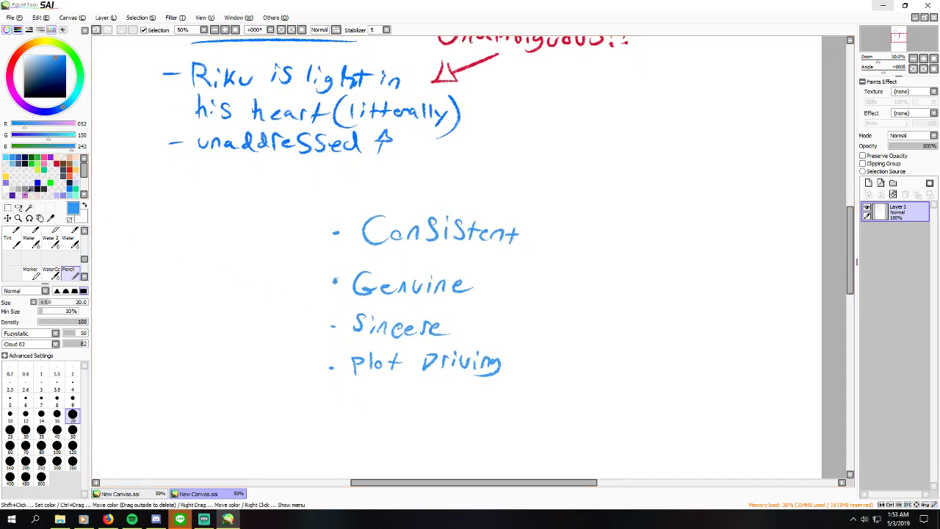
Step: Add a bullet point reading "Stated w/ intent" under "Plot Driving" with the Pencil, redoing misdrawn letters
left_click(18, 207)
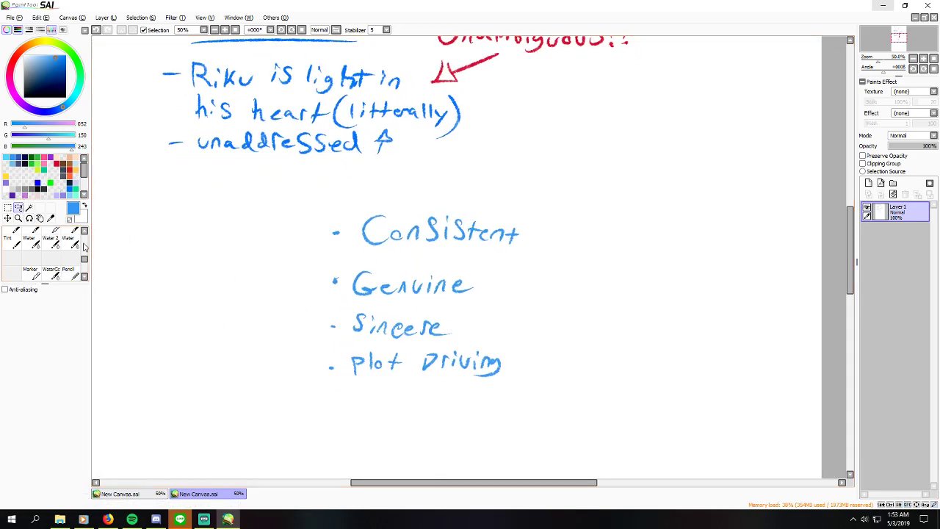
left_click(69, 272)
scroll(330, 330, "down", 3)
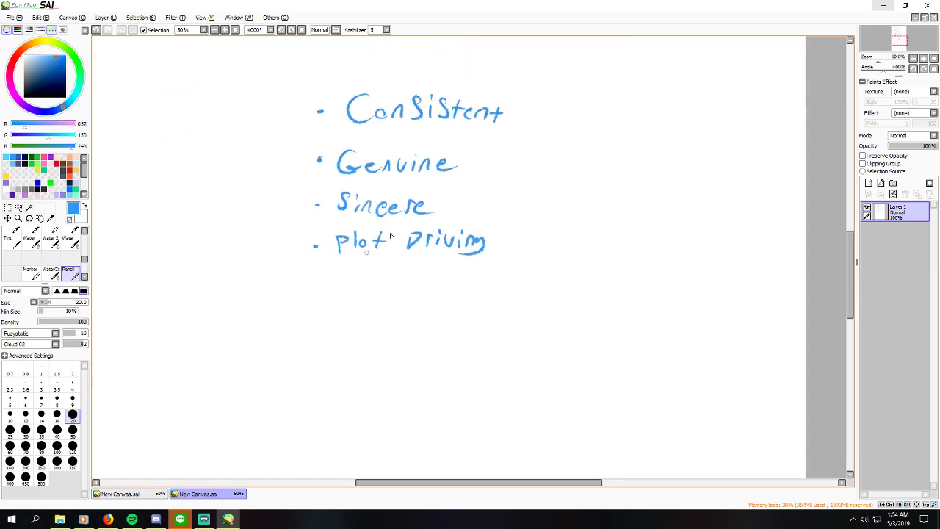
key("space")
left_click(313, 286)
mouse_move(355, 268)
left_mouse_down()
mouse_move(333, 294)
mouse_move(351, 295)
mouse_move(361, 282)
left_mouse_up()
key("ctrl+z")
mouse_move(369, 284)
left_mouse_down()
mouse_move(378, 293)
mouse_move(386, 282)
left_mouse_up()
mouse_move(388, 288)
left_mouse_down()
mouse_move(441, 294)
mouse_move(455, 283)
left_mouse_up()
key("ctrl+z")
mouse_move(464, 271)
left_mouse_down()
mouse_move(498, 287)
mouse_move(483, 277)
mouse_move(487, 292)
mouse_move(504, 282)
mouse_move(502, 290)
mouse_move(521, 295)
mouse_move(550, 297)
left_mouse_up()
key("ctrl+z")
left_click(484, 280)
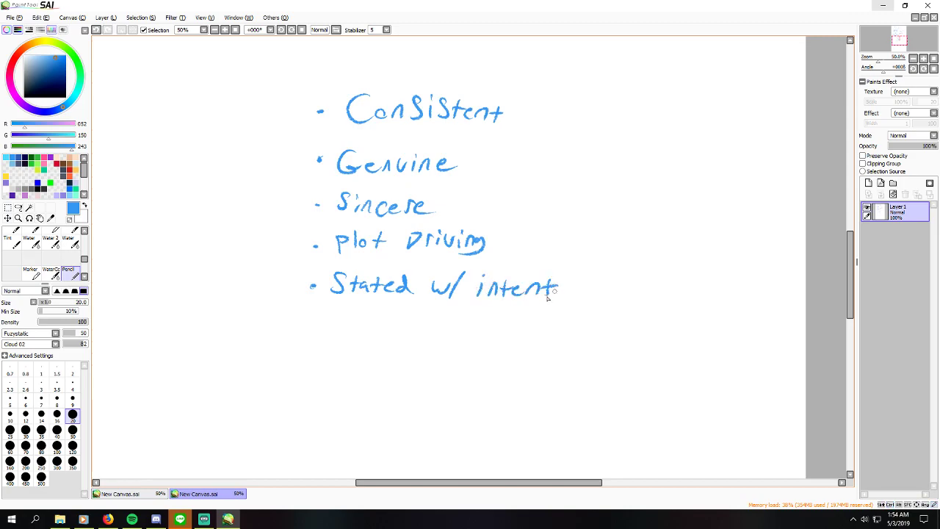
left_click_drag(429, 334, 443, 357)
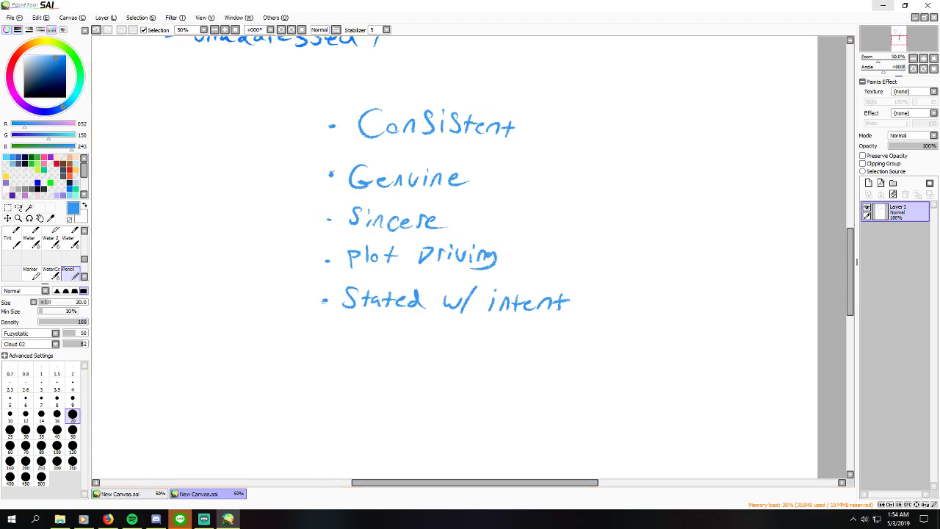
left_click_drag(309, 140, 312, 189)
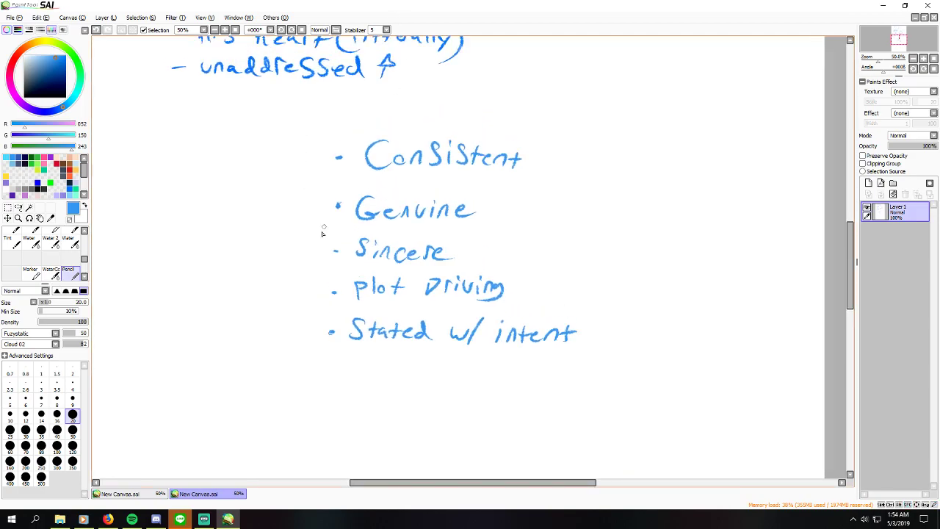
left_click(180, 520)
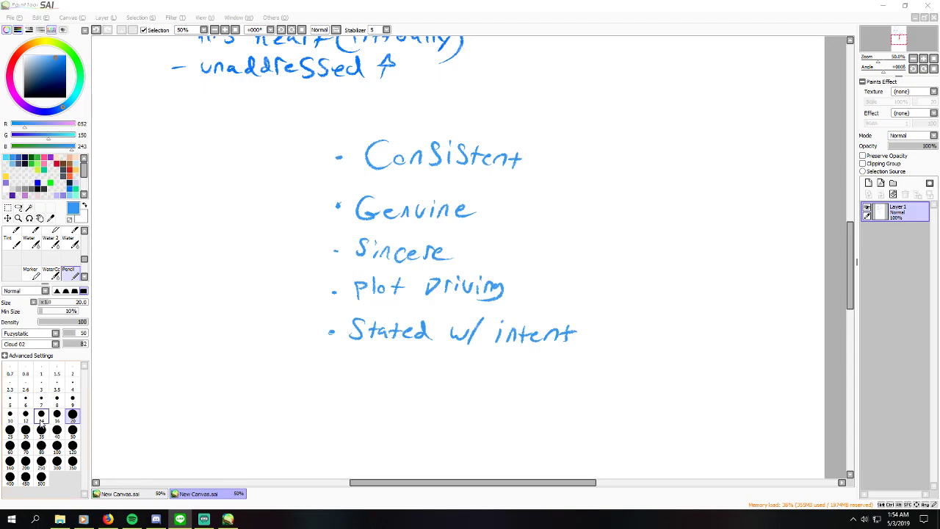
left_click(108, 520)
left_click(108, 520)
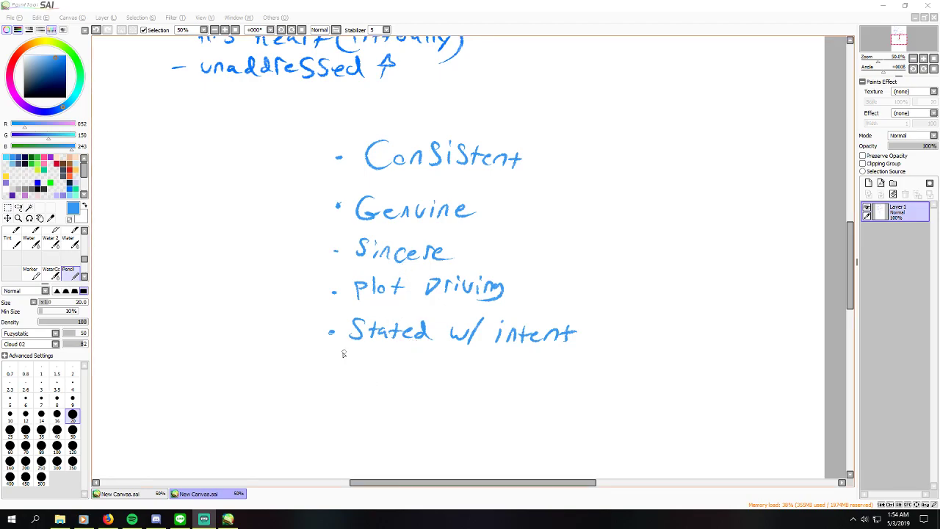
Step: Place an empty bullet dot below "Stated w/ intent", undoing and redrawing it once
left_click(326, 376)
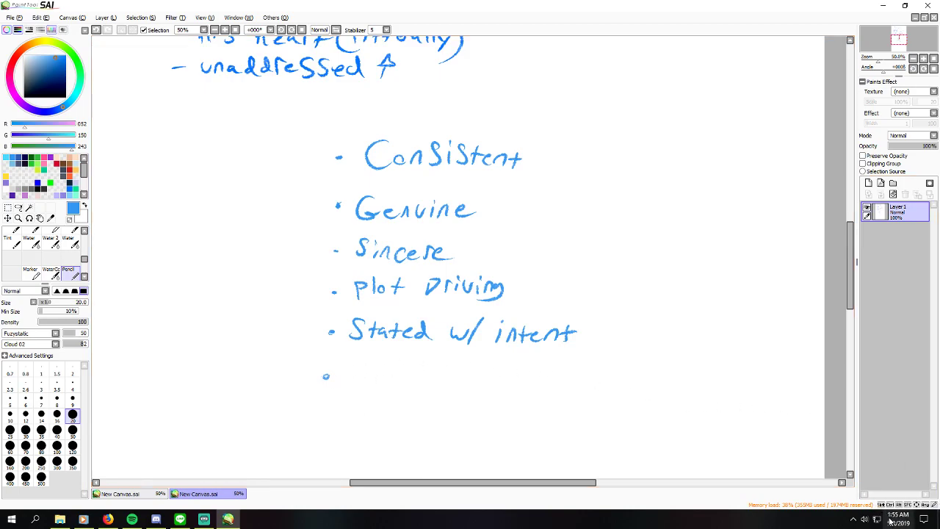
mouse_move(903, 523)
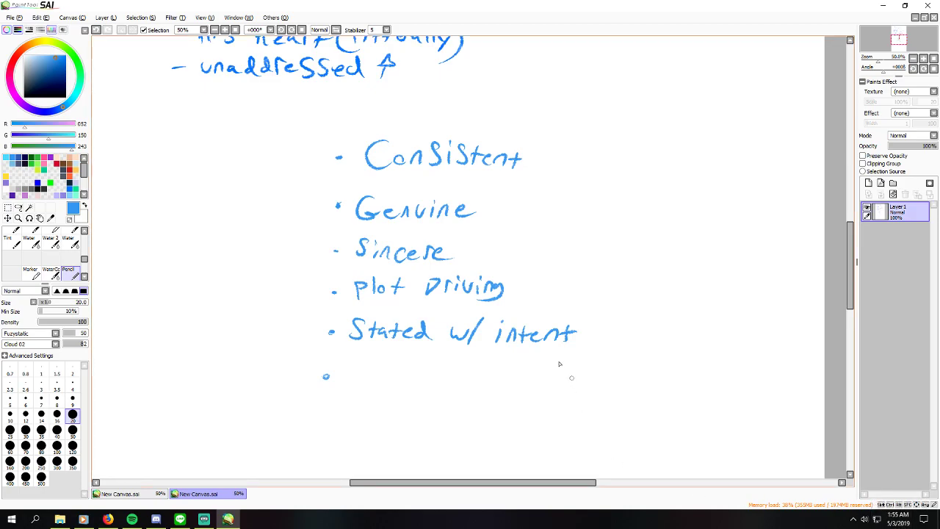
key("ctrl+z")
left_click(327, 376)
Step: Lasso the red "Unambiguous!!" note with its arrow, shrink it, move it close beside the "Sora feelings" heading, and deselect
scroll(317, 289, "up", 6)
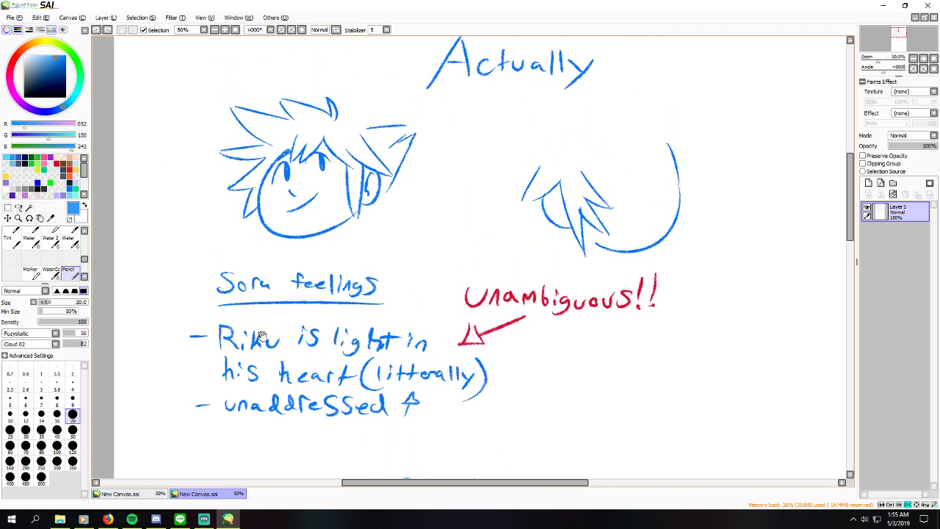
left_click(32, 163)
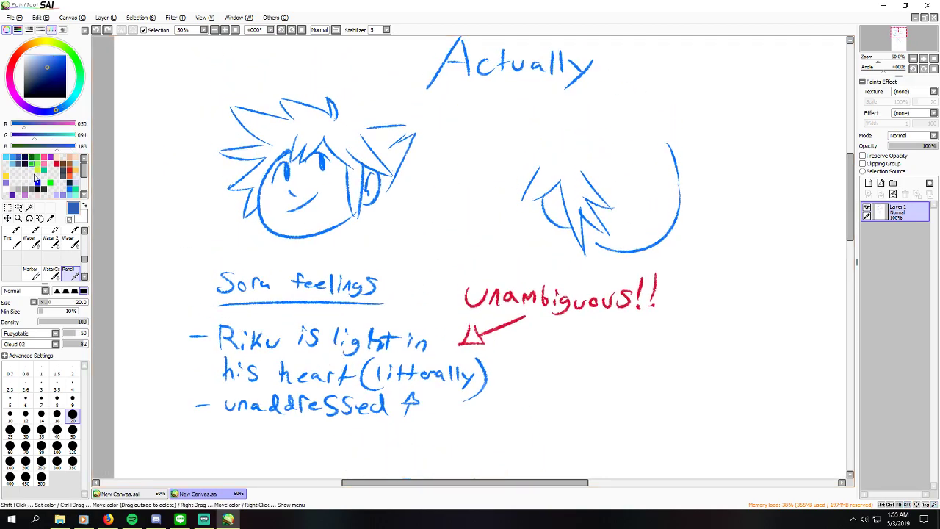
scroll(405, 267, "down", 4)
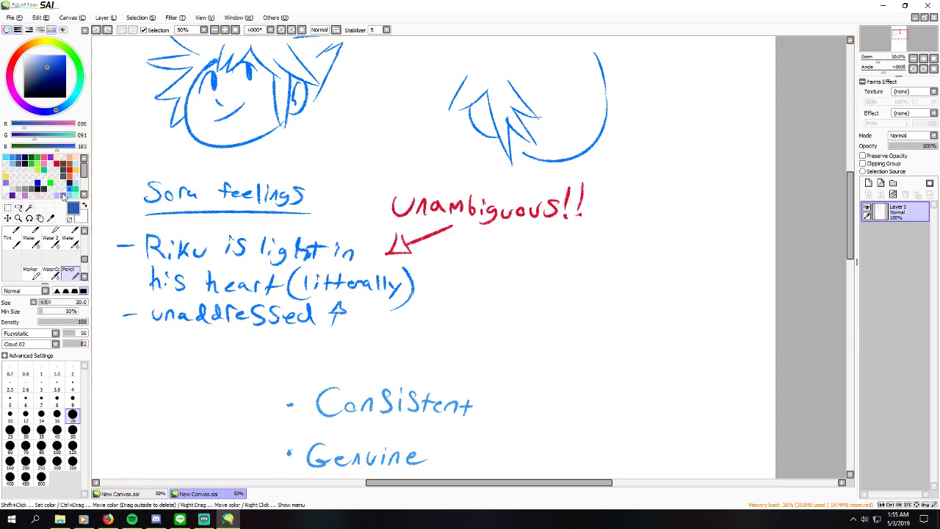
left_click(17, 207)
mouse_move(409, 261)
left_mouse_down()
mouse_move(364, 250)
mouse_move(402, 176)
mouse_move(526, 193)
mouse_move(565, 180)
mouse_move(610, 195)
mouse_move(509, 261)
left_mouse_up()
mouse_move(526, 221)
left_mouse_down()
mouse_move(485, 204)
mouse_move(507, 202)
left_mouse_up()
key("ctrl+t")
mouse_move(567, 172)
left_mouse_down()
mouse_move(496, 198)
mouse_move(443, 235)
mouse_move(426, 168)
mouse_move(406, 254)
left_mouse_up()
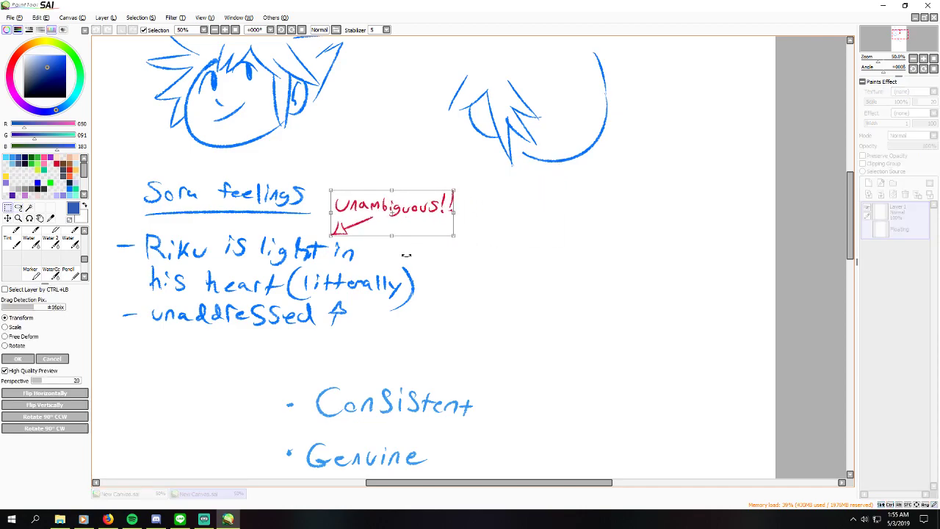
key("Return")
scroll(405, 262, "up", 3)
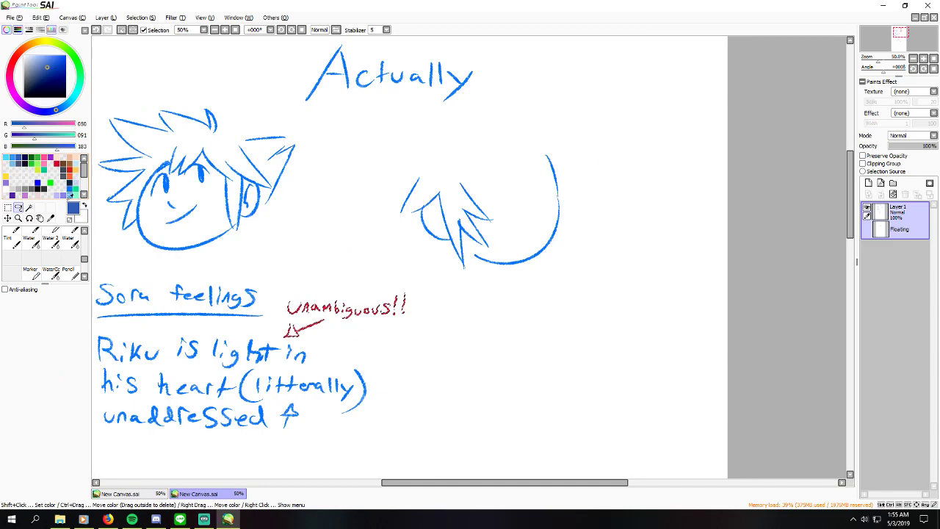
left_click(68, 272)
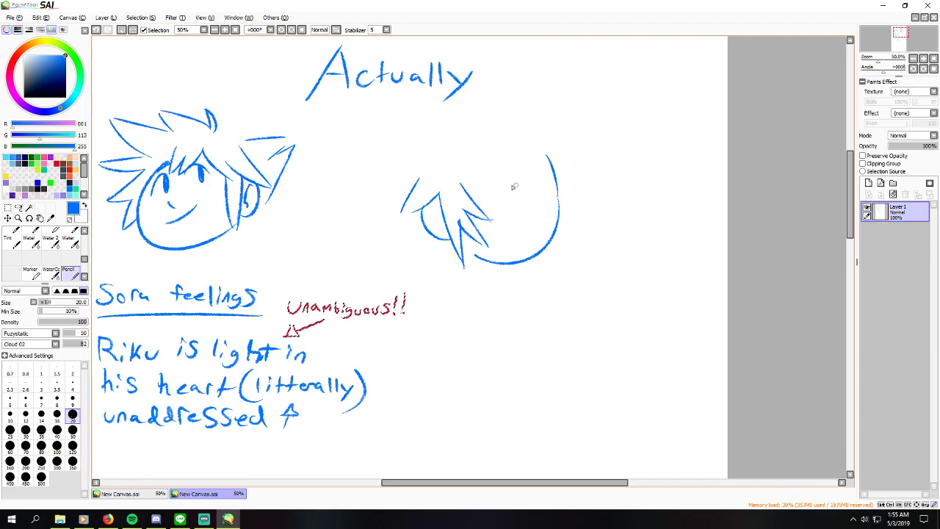
key("ctrl+d")
Step: Draw the eyes, eyebrows and a small mouth line on the unfinished face beside Sora using the blue Pencil
left_click_drag(485, 177, 514, 178)
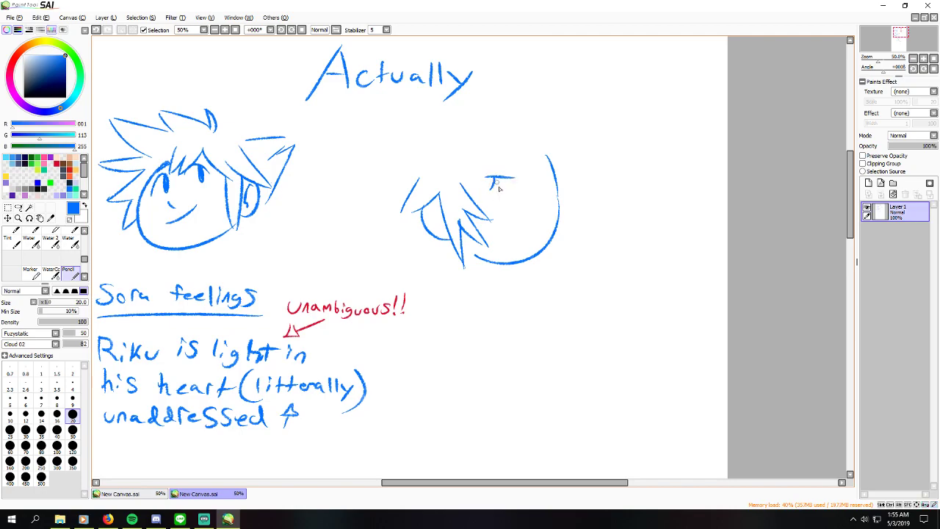
mouse_move(532, 178)
left_mouse_down()
mouse_move(550, 178)
mouse_move(537, 192)
left_mouse_up()
key("ctrl+z")
key("Up")
key("Left")
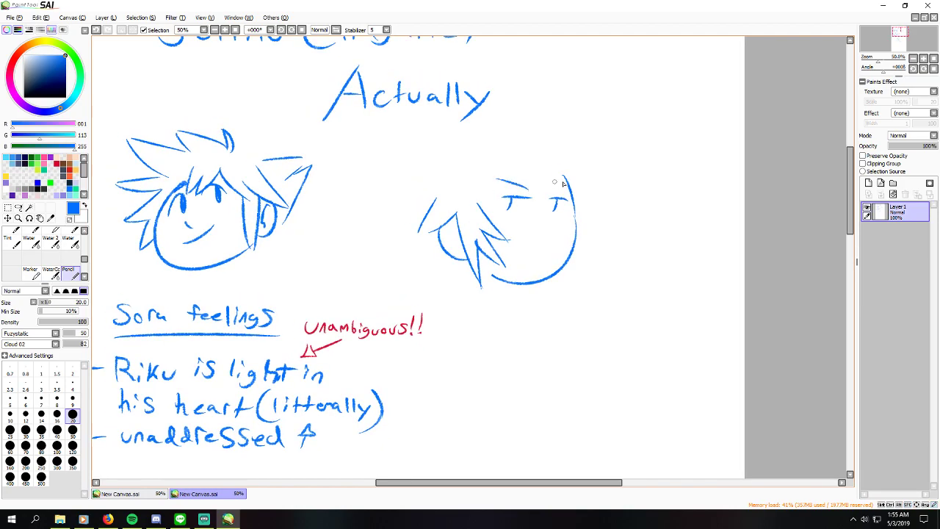
left_click_drag(499, 185, 553, 184)
key("Down")
key("Right")
left_click_drag(542, 227, 551, 233)
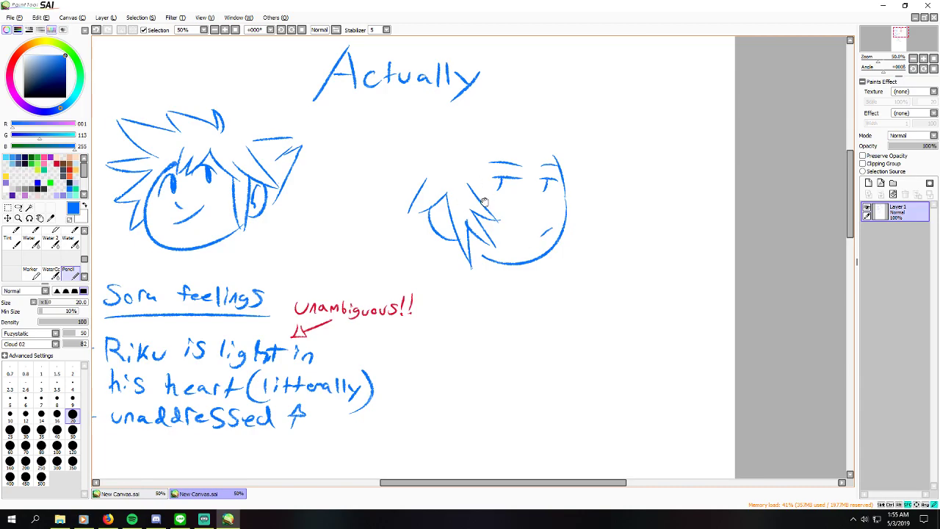
Step: Draw the second face's nose, pointed fringe and the hair spikes along its far side, redoing unsatisfactory strokes
key("Up")
key("Right")
mouse_move(492, 189)
left_mouse_down()
mouse_move(536, 194)
mouse_move(544, 207)
mouse_move(560, 187)
mouse_move(545, 208)
mouse_move(597, 191)
mouse_move(546, 206)
left_mouse_up()
key("Up")
key("Left")
key("ctrl+z")
key("ctrl+z")
key("ctrl+z")
key("ctrl+z")
key("ctrl+z")
mouse_move(550, 150)
left_mouse_down()
mouse_move(578, 185)
mouse_move(583, 213)
mouse_move(525, 210)
left_mouse_up()
key("ctrl+z")
mouse_move(511, 160)
left_mouse_down()
mouse_move(491, 199)
mouse_move(461, 212)
left_mouse_up()
left_click_drag(543, 221, 526, 204)
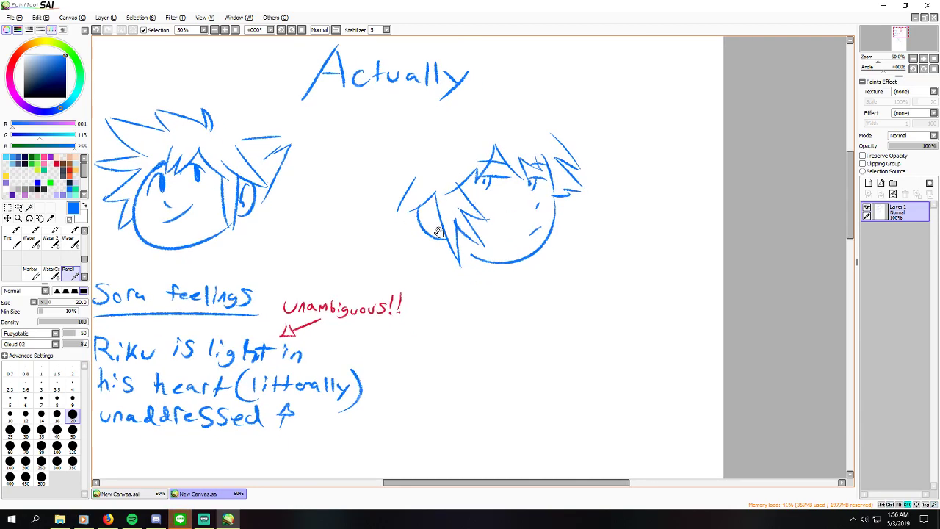
Step: Draw the inner ear and the hair spikes around and behind the ear on the second face
left_click_drag(454, 221, 477, 237)
mouse_move(429, 170)
left_mouse_down()
mouse_move(393, 193)
mouse_move(417, 226)
mouse_move(406, 230)
mouse_move(445, 247)
mouse_move(428, 250)
mouse_move(465, 255)
mouse_move(430, 258)
left_mouse_up()
left_click_drag(431, 265, 472, 270)
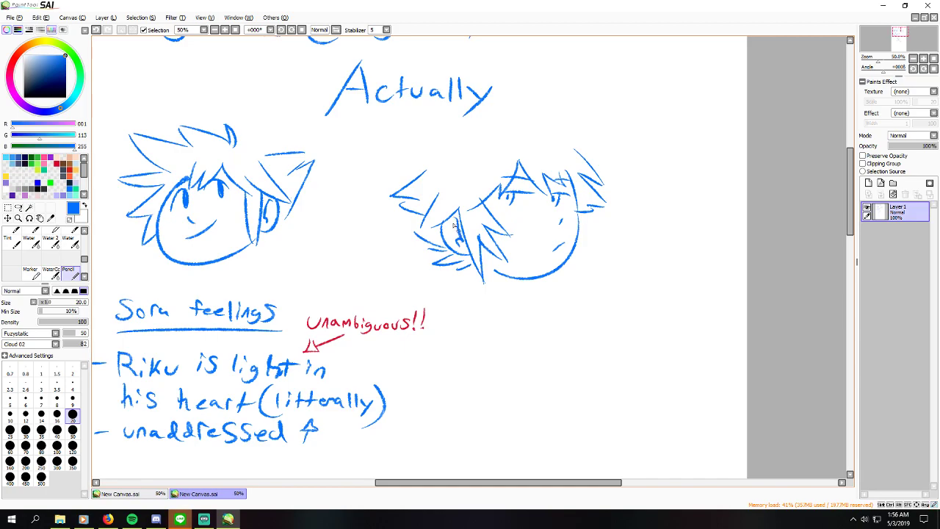
left_click_drag(490, 167, 484, 205)
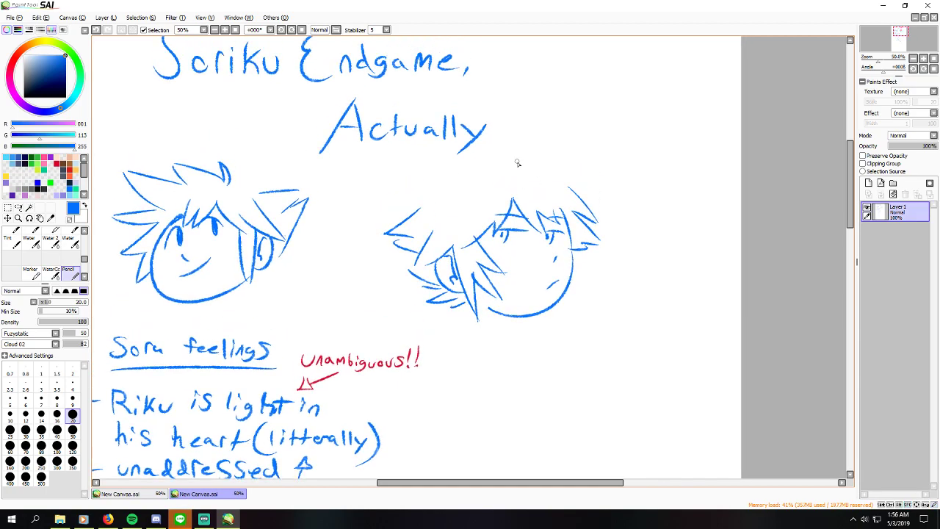
left_click_drag(494, 170, 562, 163)
key("ctrl+z")
key("ctrl+z")
key("ctrl+z")
key("ctrl+z")
left_click_drag(567, 156, 628, 174)
key("ctrl+z")
left_click_drag(519, 199, 536, 215)
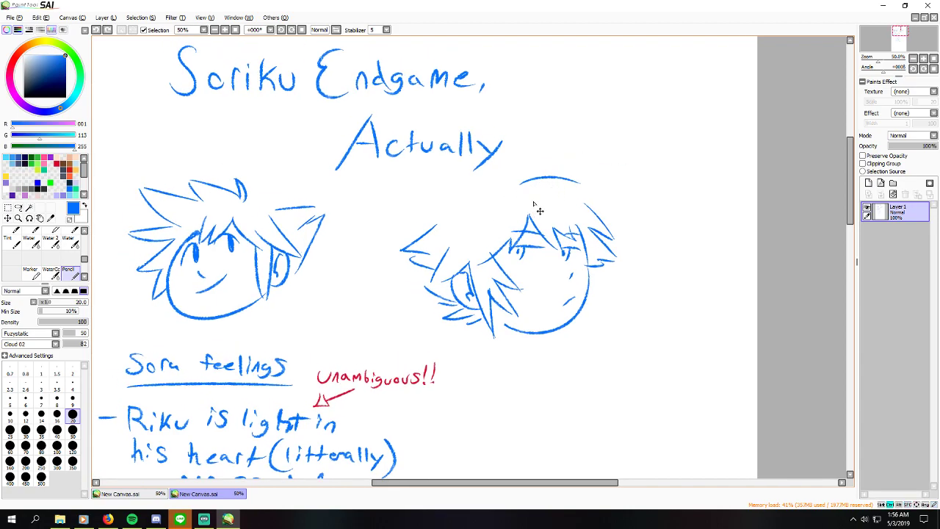
key("ctrl+z")
Step: Lasso the whole second face, move it slightly farther from Sora and lower, confirm the transform, and return to the Pencil
left_click_drag(535, 180, 523, 149)
left_click(18, 207)
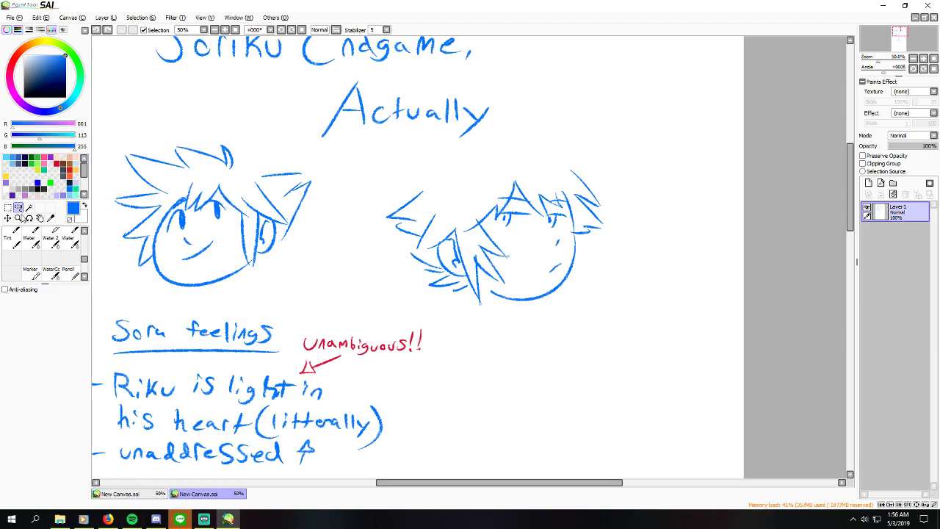
mouse_move(450, 302)
left_mouse_down()
mouse_move(375, 261)
mouse_move(381, 194)
mouse_move(433, 163)
mouse_move(528, 149)
mouse_move(637, 194)
mouse_move(556, 325)
left_mouse_up()
key("ctrl+t")
mouse_move(542, 261)
left_mouse_down()
mouse_move(580, 276)
mouse_move(609, 273)
left_mouse_up()
key("Return")
left_click(73, 273)
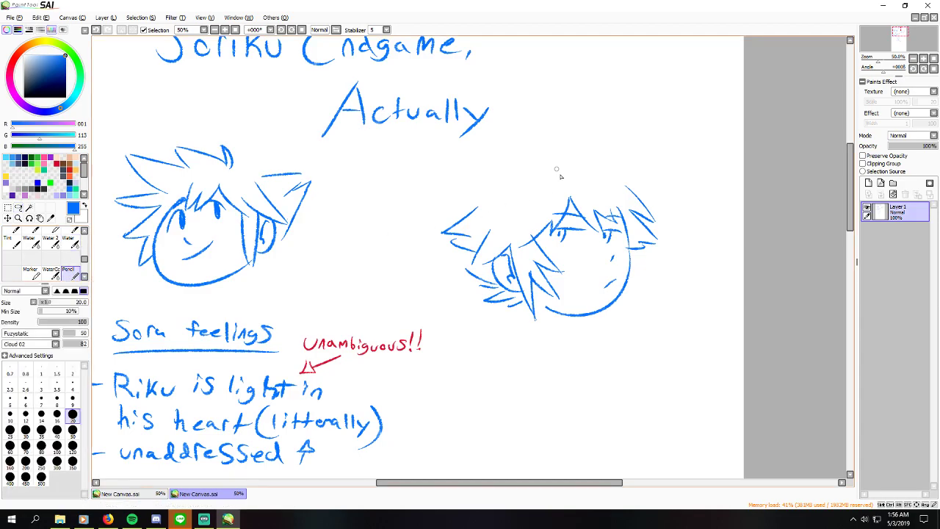
Step: Draw the crown line and the inner hair spikes on the far side of the second head, redoing unsatisfactory strokes
left_click_drag(562, 166, 633, 158)
key("ctrl+z")
key("ctrl+z")
mouse_move(568, 162)
left_mouse_down()
mouse_move(633, 165)
mouse_move(576, 163)
mouse_move(628, 168)
mouse_move(572, 171)
mouse_move(603, 169)
mouse_move(627, 203)
left_mouse_up()
key("ctrl+z")
key("ctrl+z")
key("ctrl+z")
key("ctrl+z")
key("ctrl+z")
key("ctrl+z")
key("ctrl+z")
key("ctrl+z")
key("ctrl+z")
left_click_drag(608, 167, 623, 205)
key("ctrl+z")
mouse_move(607, 173)
left_mouse_down()
mouse_move(628, 205)
mouse_move(597, 206)
left_mouse_up()
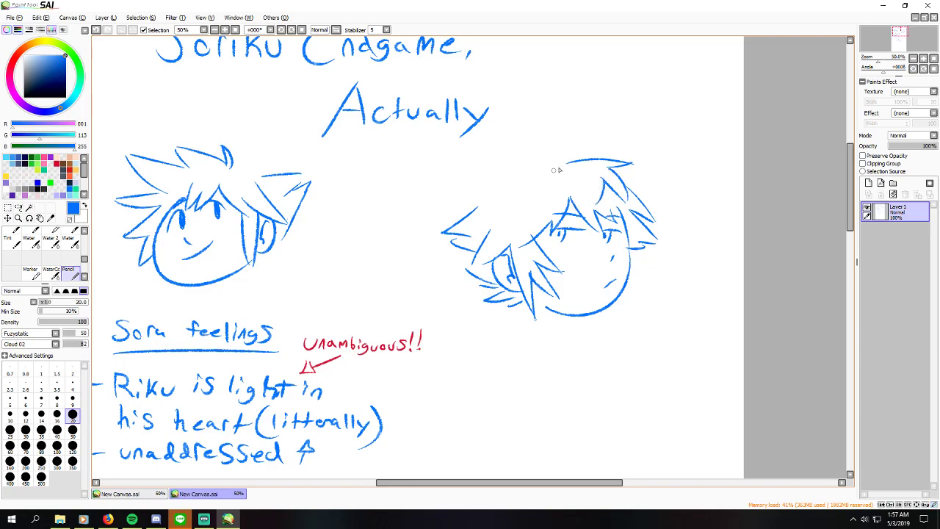
Step: Draw curved hair strands over the near side of the second head's crown, redoing unsatisfactory strokes
left_click_drag(538, 172, 498, 207)
left_click_drag(542, 187, 508, 206)
key("ctrl+z")
left_click_drag(502, 214, 542, 188)
key("ctrl+z")
left_click_drag(498, 209, 583, 175)
key("ctrl+z")
key("ctrl+z")
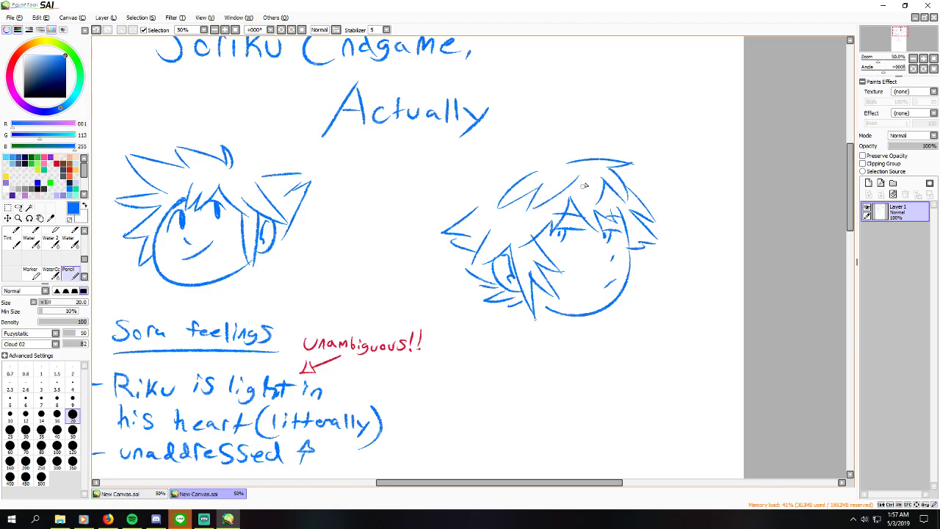
Step: Draw the outer hair outline from the crown down to the rear spikes of the second head, redoing it until it flows
scroll(592, 207, "up", 2)
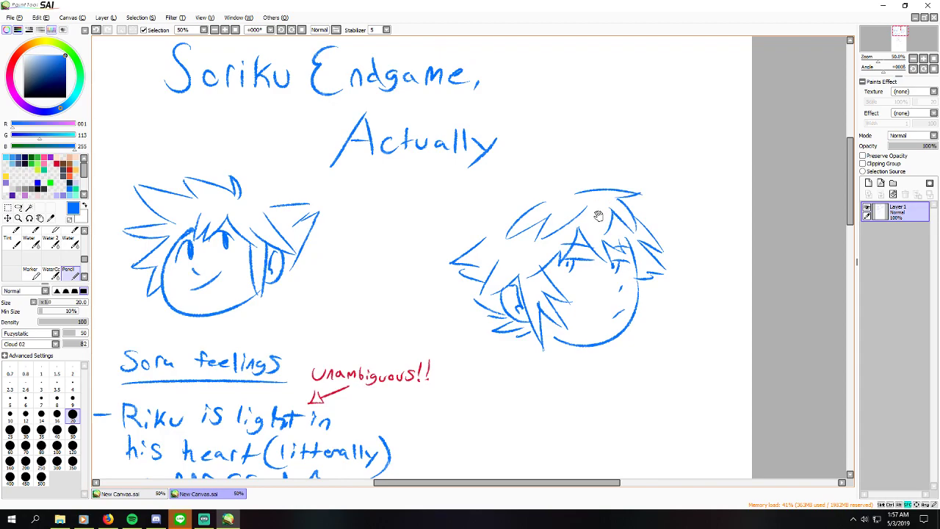
left_click_drag(598, 215, 584, 222)
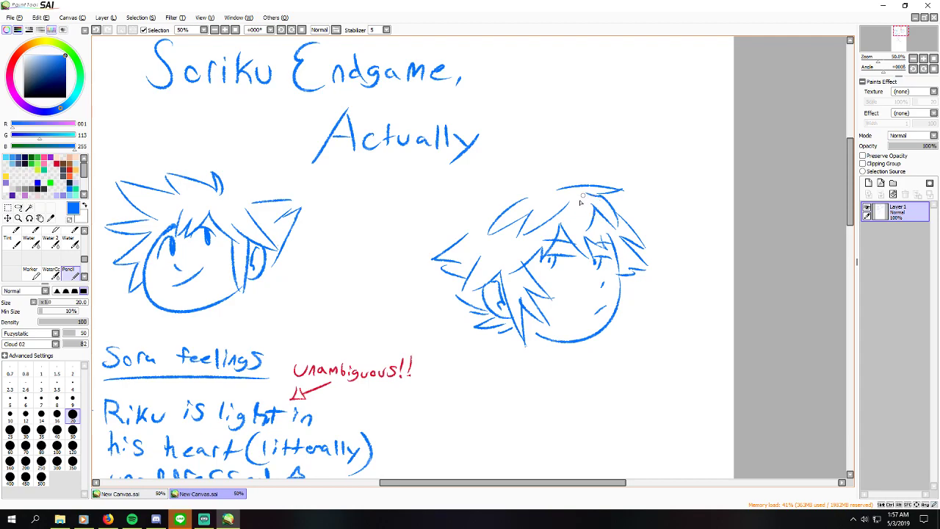
mouse_move(592, 213)
left_mouse_down()
mouse_move(614, 215)
mouse_move(636, 191)
left_mouse_up()
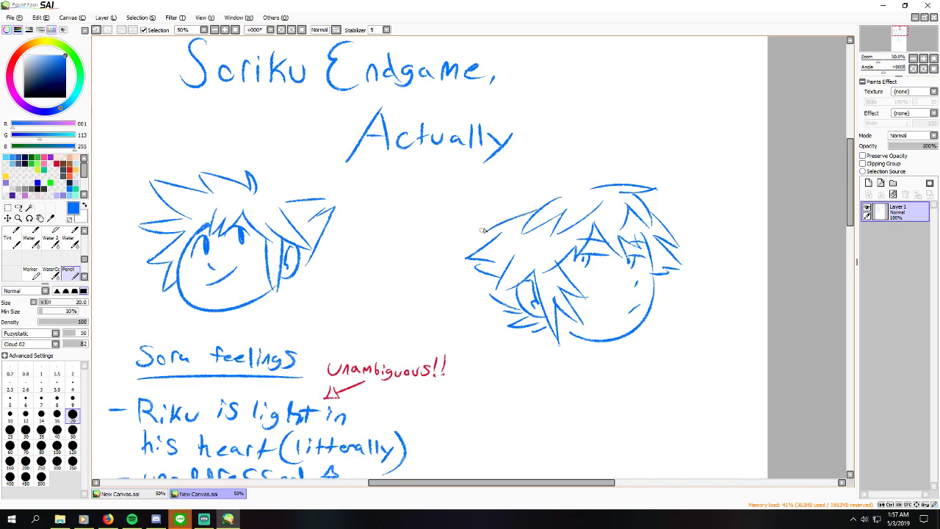
left_click_drag(501, 225, 479, 230)
key("ctrl+z")
key("ctrl+z")
left_click_drag(588, 190, 531, 198)
key("ctrl+z")
left_click_drag(592, 188, 523, 213)
left_click_drag(531, 199, 479, 231)
key("ctrl+z")
key("ctrl+z")
left_click_drag(590, 192, 519, 210)
key("ctrl+z")
mouse_move(592, 188)
left_mouse_down()
mouse_move(550, 194)
mouse_move(476, 240)
left_mouse_up()
Step: Redraw the fringe strands above the far eye of the second face
mouse_move(639, 238)
left_mouse_down()
mouse_move(568, 198)
mouse_move(564, 212)
left_mouse_up()
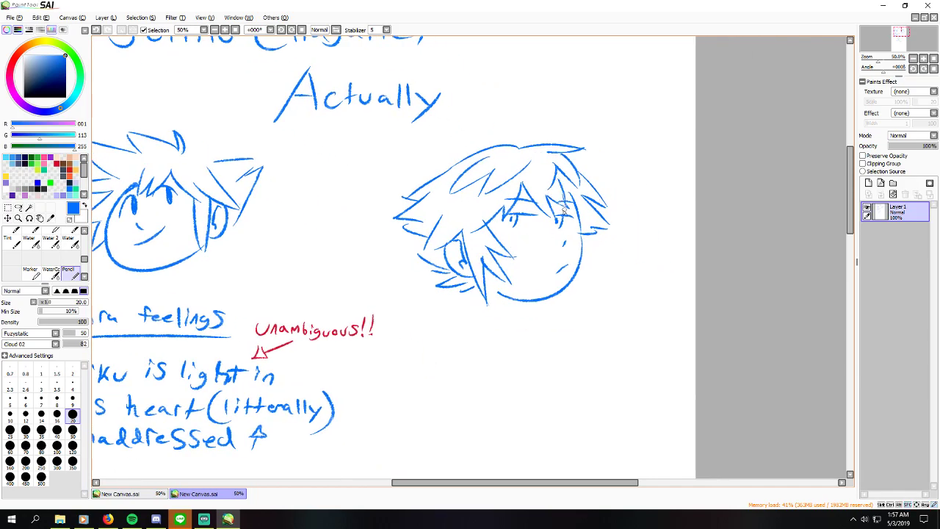
key("ctrl+z")
scroll(572, 221, "right", 1)
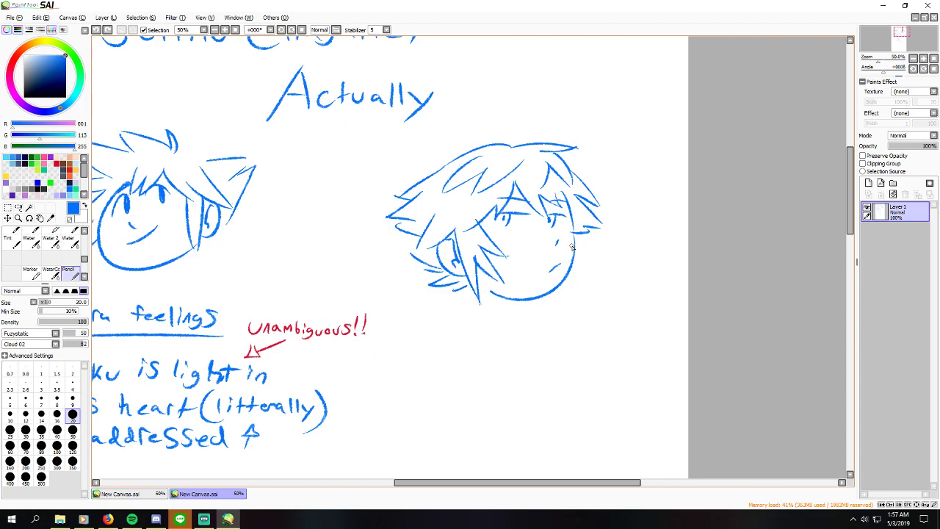
left_click_drag(552, 180, 572, 231)
key("ctrl+z")
key("ctrl+z")
key("ctrl+z")
key("ctrl+z")
key("ctrl+z")
key("ctrl+z")
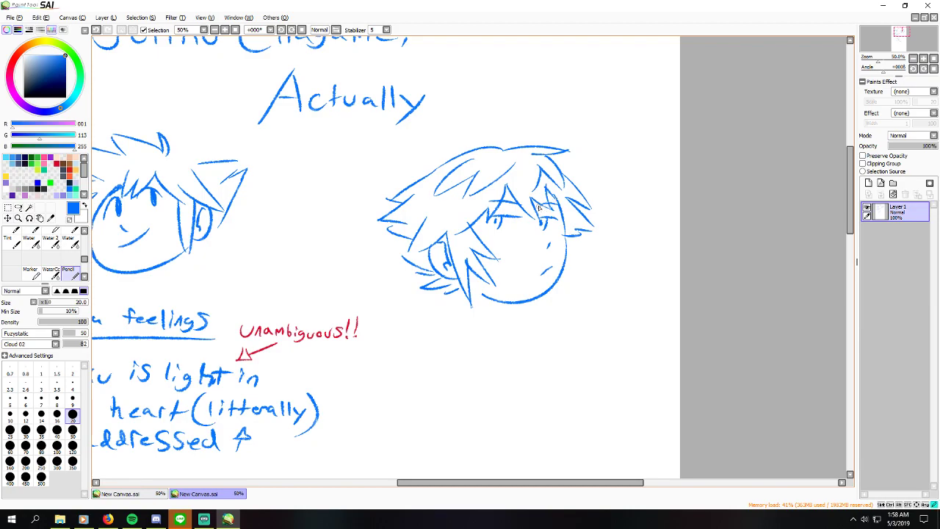
Step: Redraw the eyebrows over both eyes of the second face and add finishing strokes to the eyes
key("ctrl+z")
key("ctrl+y")
key("ctrl+z")
key("ctrl+y")
key("ctrl+z")
key("ctrl+y")
left_click_drag(545, 206, 562, 211)
mouse_move(495, 211)
left_mouse_down()
mouse_move(523, 228)
mouse_move(500, 238)
mouse_move(519, 218)
mouse_move(536, 222)
mouse_move(520, 218)
left_mouse_up()
key("ctrl+z")
key("ctrl+z")
key("ctrl+z")
left_click_drag(539, 271, 534, 240)
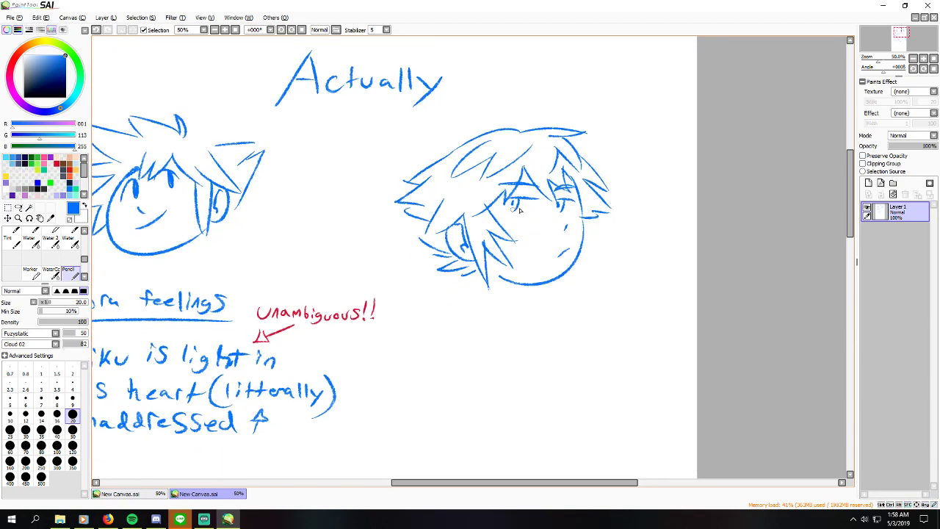
left_click_drag(557, 207, 562, 210)
scroll(609, 230, "down", 2)
scroll(608, 230, "up", 1)
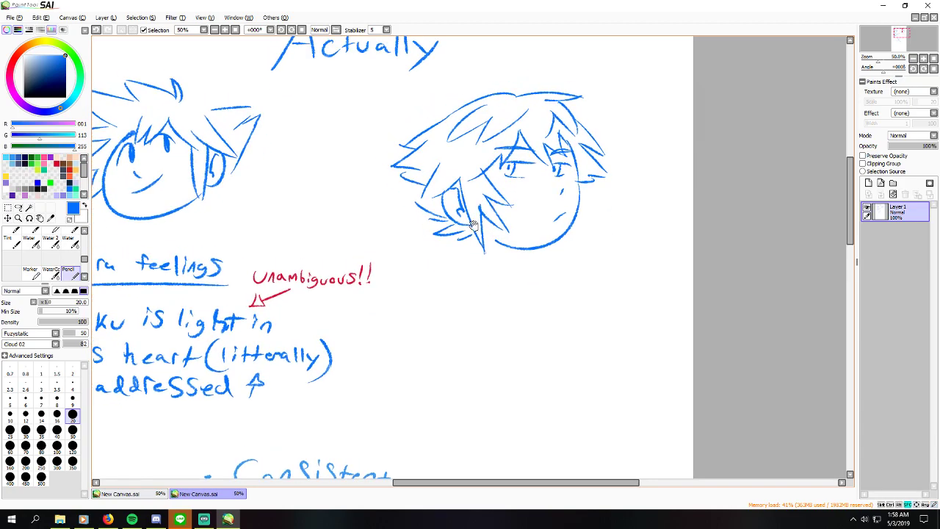
Step: Draw pink (RGB 255, 80, 145) slanted blush marks under both eyes of the second face
left_click(45, 156)
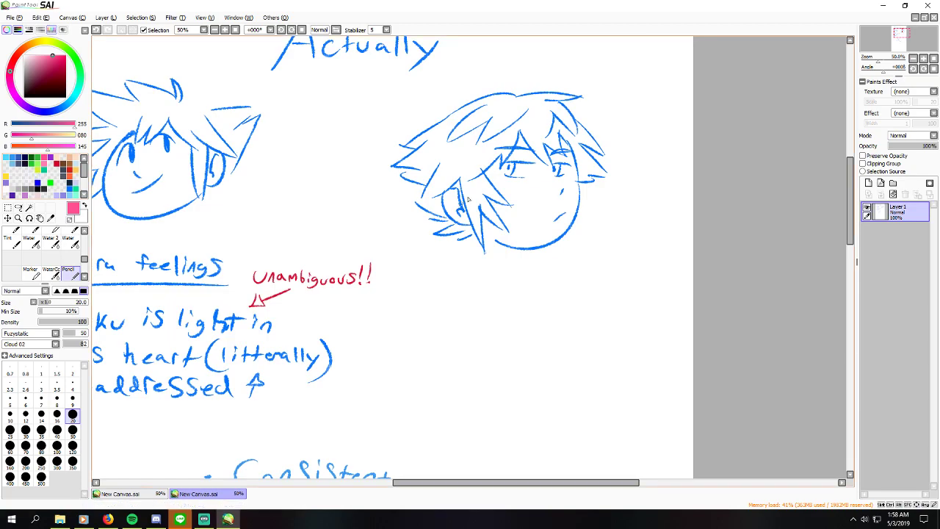
left_click_drag(496, 237, 484, 228)
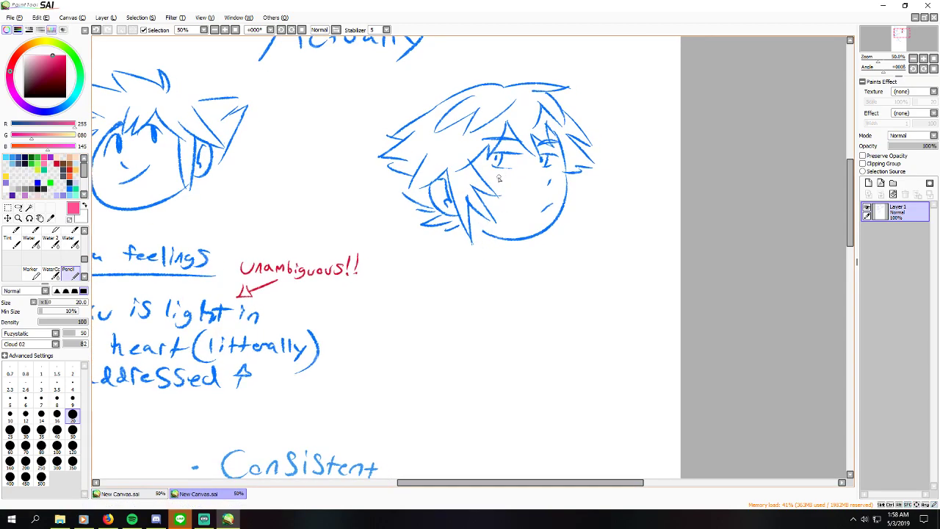
key("ctrl+z")
key("ctrl+y")
key("ctrl+z")
key("ctrl+y")
key("ctrl+z")
key("ctrl+y")
key("ctrl+z")
key("ctrl+y")
key("ctrl+z")
key("ctrl+y")
left_click_drag(516, 175, 512, 183)
key("ctrl+z")
key("ctrl+y")
left_click_drag(561, 172, 562, 182)
left_click_drag(482, 211, 548, 270)
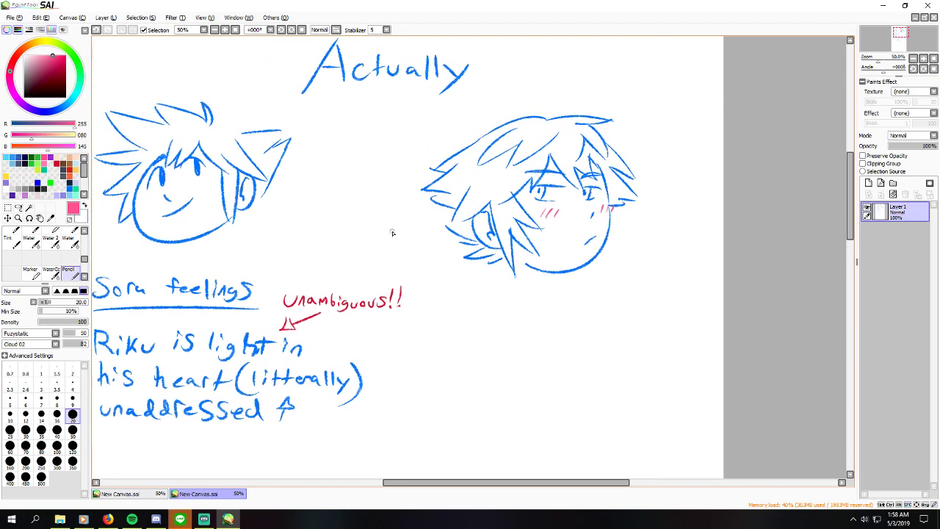
Step: Sample the sketch's blue as the Pencil colour and try a new strand near the top of the second face's fringe
left_click_drag(455, 304, 445, 292)
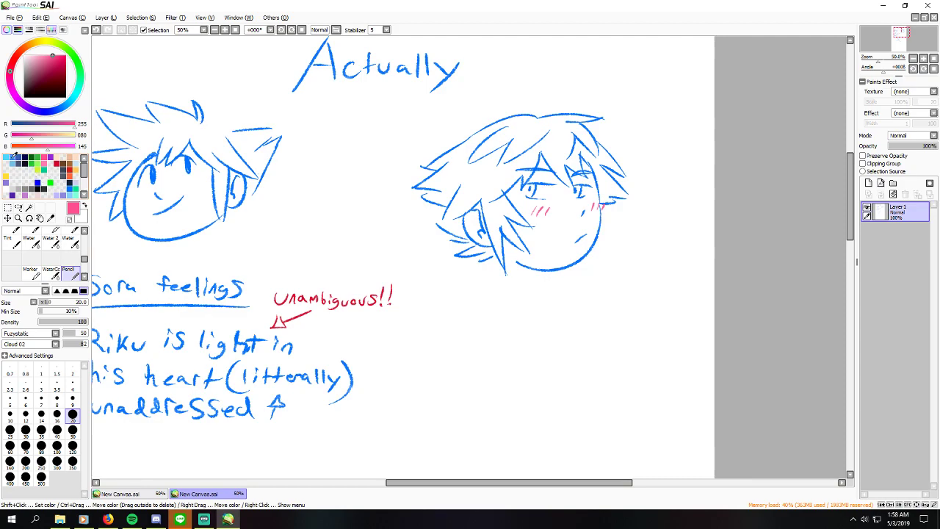
left_click(21, 156)
left_click(17, 157)
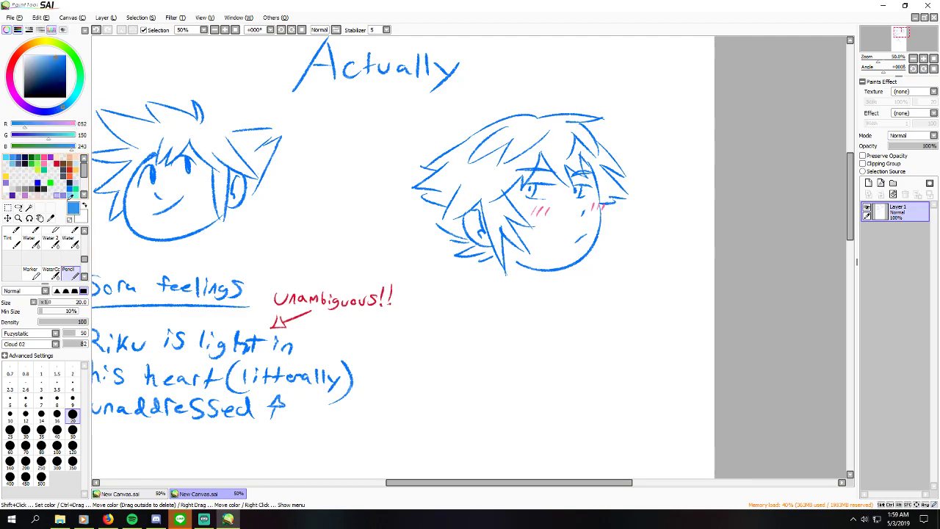
left_click(540, 166, "alt")
left_click(540, 167, "alt")
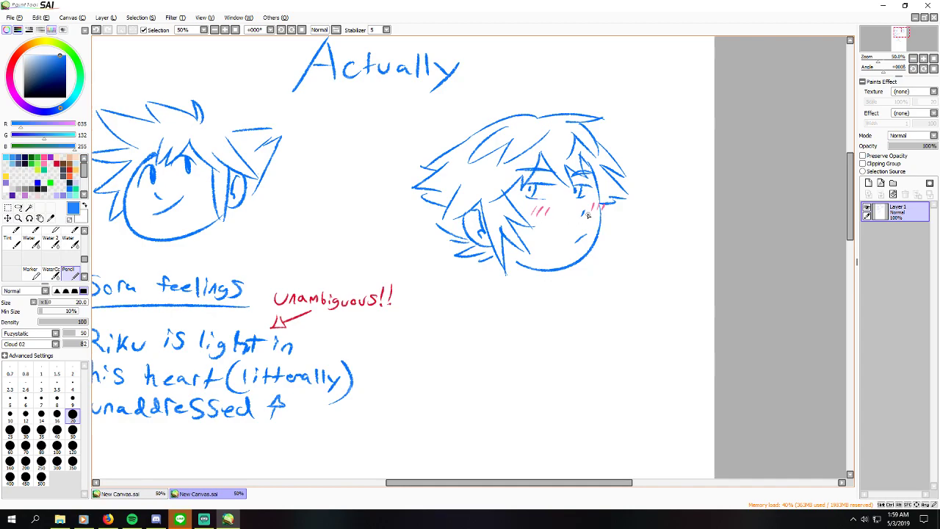
left_click_drag(576, 132, 565, 158)
key("ctrl+z")
key("ctrl+z")
key("ctrl+z")
Step: Rework the rear hair outline and spike tips of the second head, comparing versions and erasing stray lines
left_click_drag(486, 125, 433, 169)
key("ctrl+z")
key("ctrl+y")
key("ctrl+z")
key("ctrl+y")
key("ctrl+z")
key("ctrl+y")
left_click_drag(454, 148, 423, 172)
key("ctrl+z")
key("ctrl+y")
key("ctrl+z")
key("ctrl+y")
key("ctrl+z")
key("e")
mouse_move(449, 154)
left_mouse_down()
mouse_move(478, 132)
mouse_move(439, 135)
mouse_move(438, 178)
mouse_move(428, 176)
mouse_move(439, 177)
left_mouse_up()
key("n")
key("ctrl+z")
key("ctrl+z")
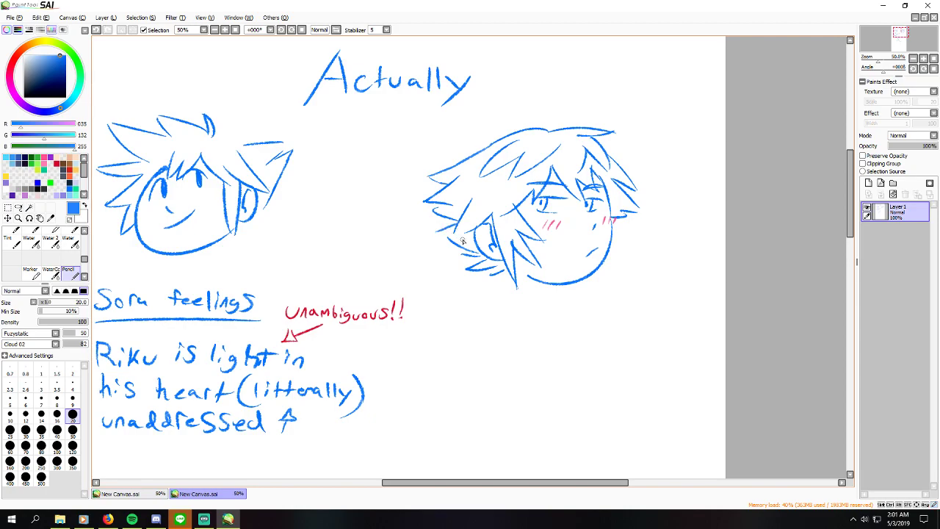
Step: Draw a hair spike hanging behind the far cheek of the second face and touch up the far-side hair
key("ctrl+z")
left_click_drag(523, 289, 475, 298)
left_click_drag(535, 269, 520, 261)
left_click_drag(523, 214, 534, 255)
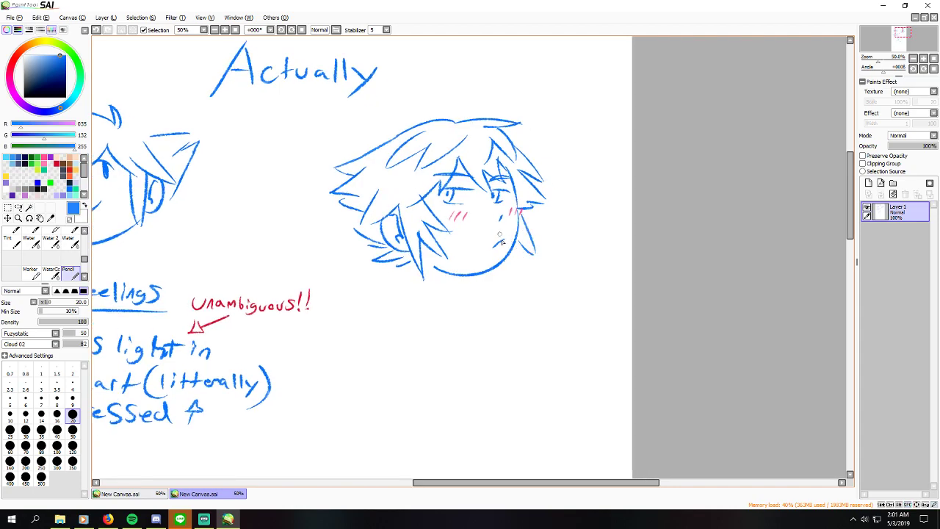
left_click_drag(481, 238, 507, 269)
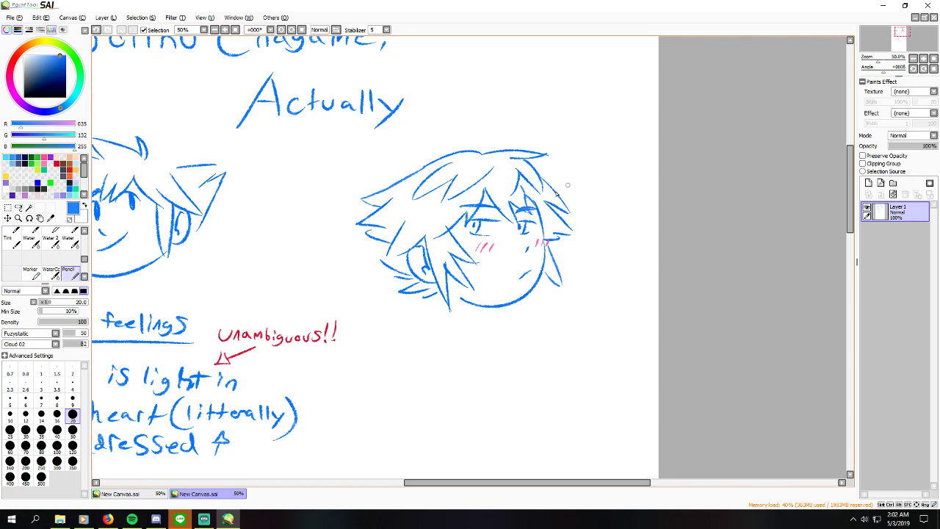
left_click_drag(548, 217, 543, 238)
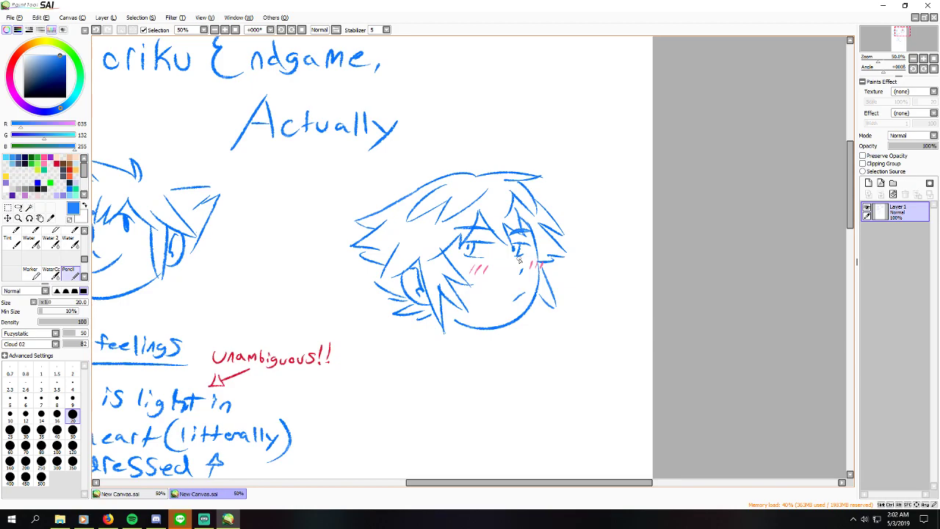
mouse_move(336, 309)
left_mouse_down()
mouse_move(367, 194)
mouse_move(279, 215)
left_mouse_up()
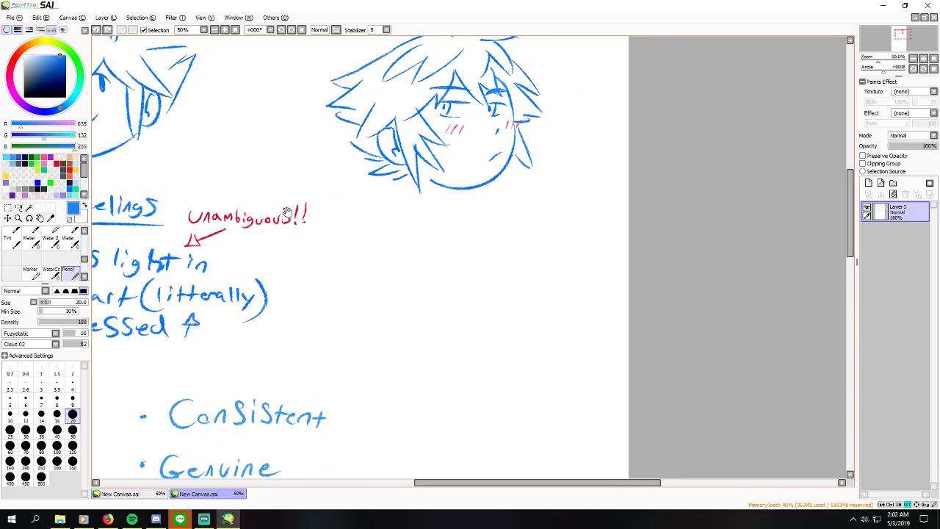
left_click_drag(364, 199, 363, 233)
key("ctrl+z")
scroll(360, 295, "up", 1)
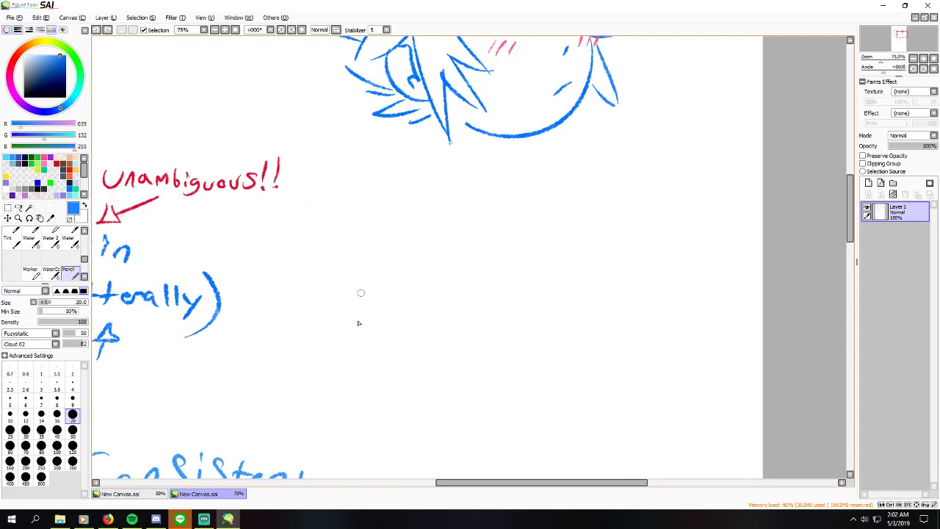
key("alt+Tab")
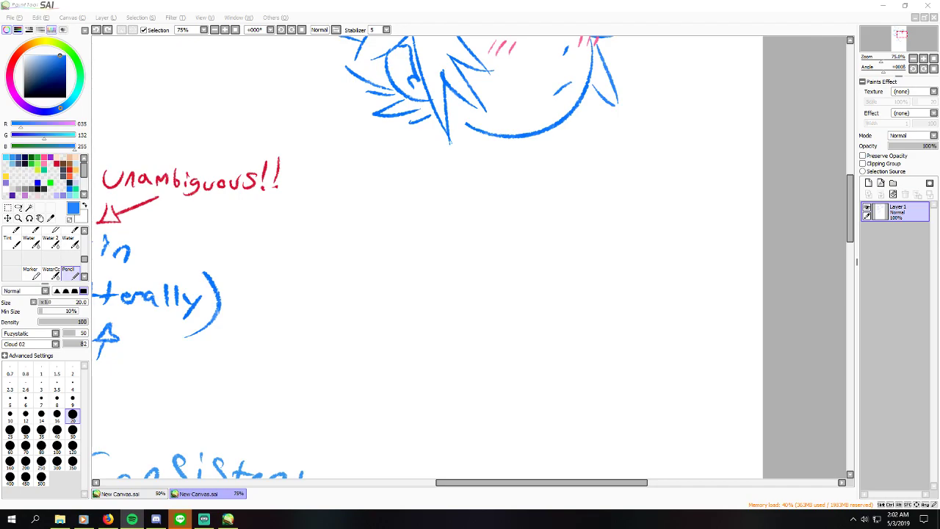
key("alt+Tab")
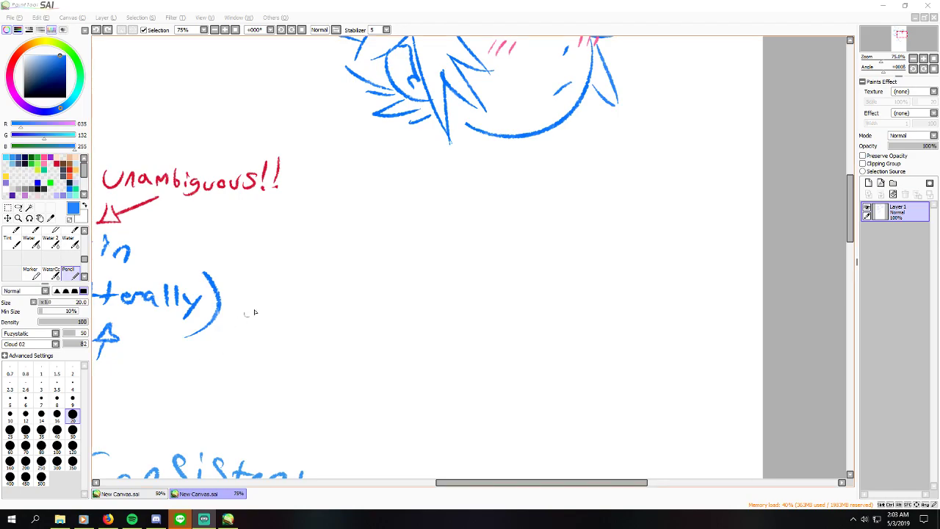
left_click_drag(514, 165, 590, 221)
key("ctrl+z")
Step: Erase both of Sora's eyes and the fringe strands overlapping them
mouse_move(336, 212)
left_mouse_down()
mouse_move(414, 196)
mouse_move(529, 299)
mouse_move(365, 243)
mouse_move(587, 294)
left_mouse_up()
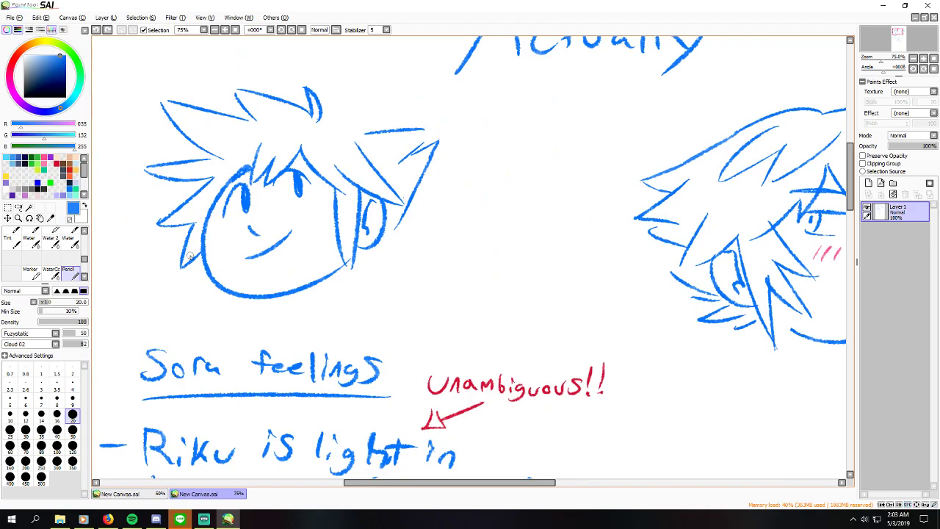
key("e")
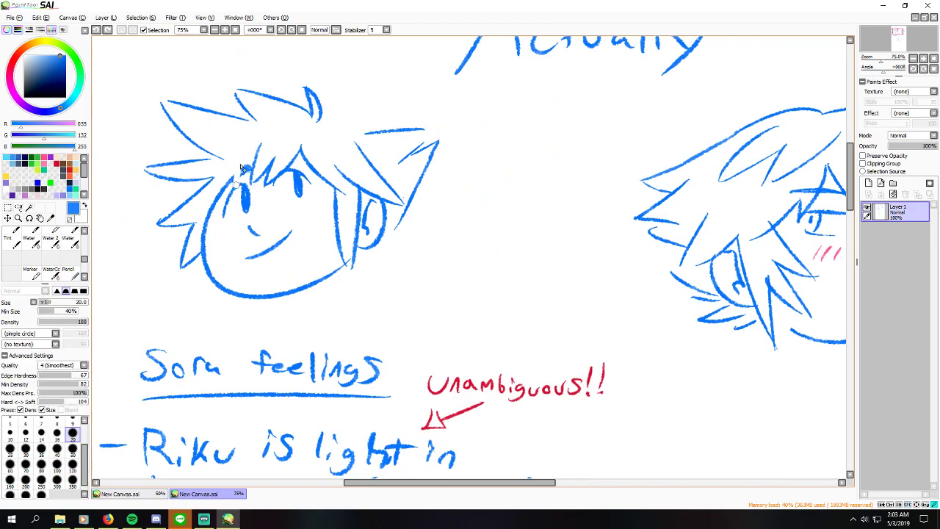
mouse_move(225, 221)
left_mouse_down()
mouse_move(246, 192)
mouse_move(288, 200)
mouse_move(301, 193)
mouse_move(300, 178)
mouse_move(302, 189)
left_mouse_up()
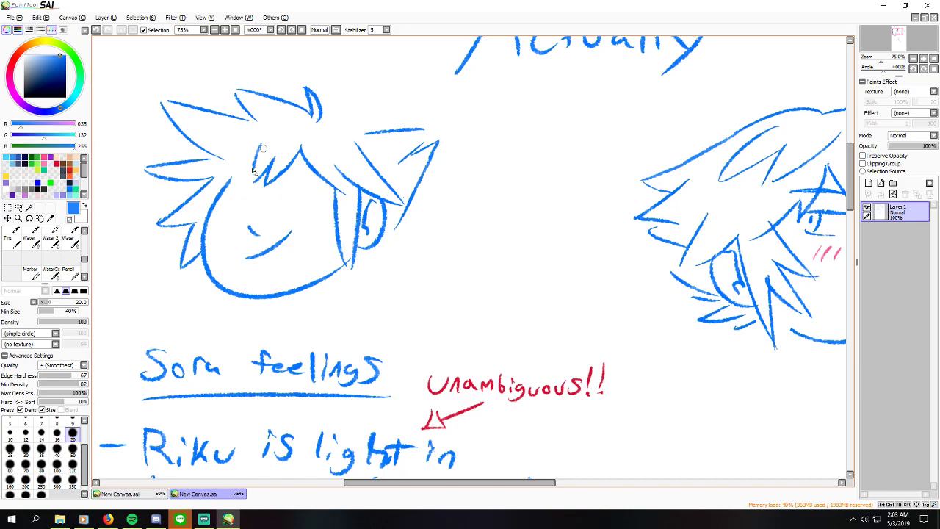
Step: Sample the sketch's blue with the Pencil and redraw a thin strand at the far side of Sora's fringe
key("n")
left_click_drag(256, 196, 253, 214)
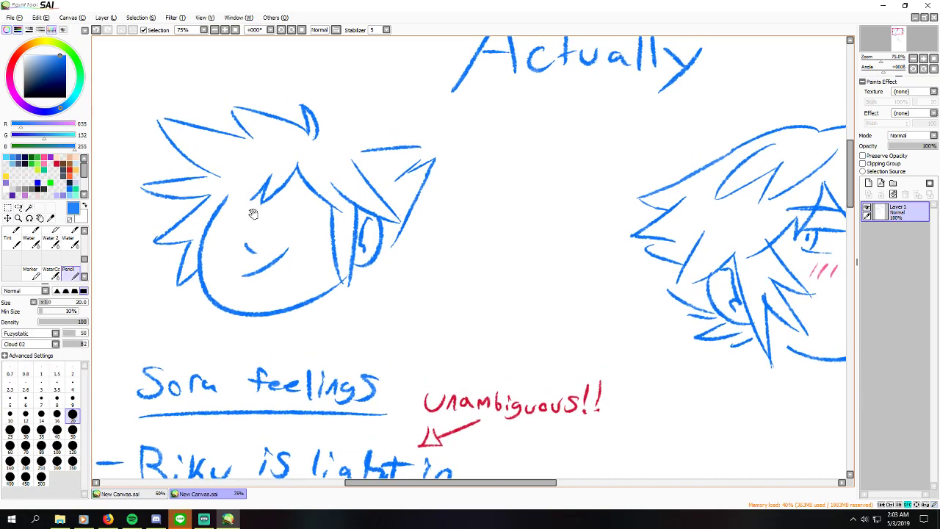
left_click(269, 178, "alt")
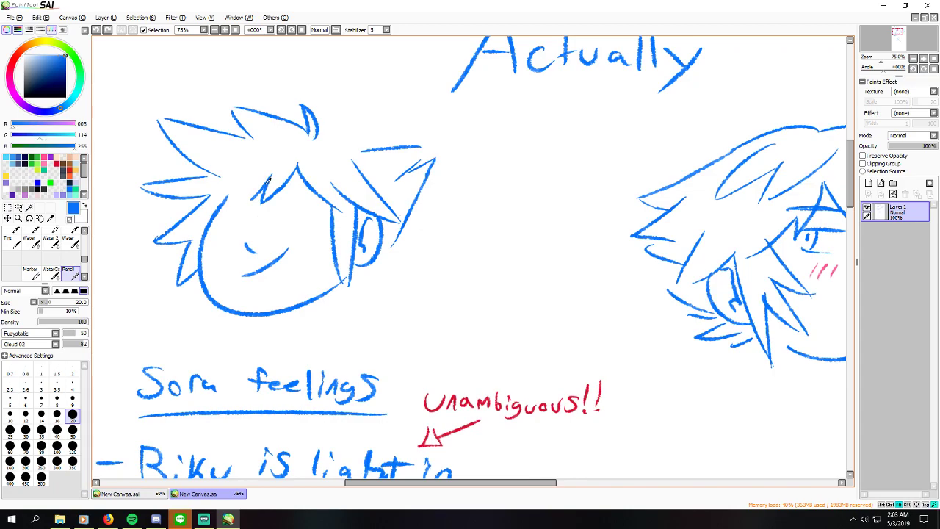
mouse_move(255, 183)
left_mouse_down()
mouse_move(249, 156)
mouse_move(244, 207)
left_mouse_up()
key("ctrl+z")
mouse_move(250, 156)
left_mouse_down()
mouse_move(241, 207)
mouse_move(251, 224)
mouse_move(225, 228)
mouse_move(220, 213)
left_mouse_up()
key("ctrl+z")
key("ctrl+z")
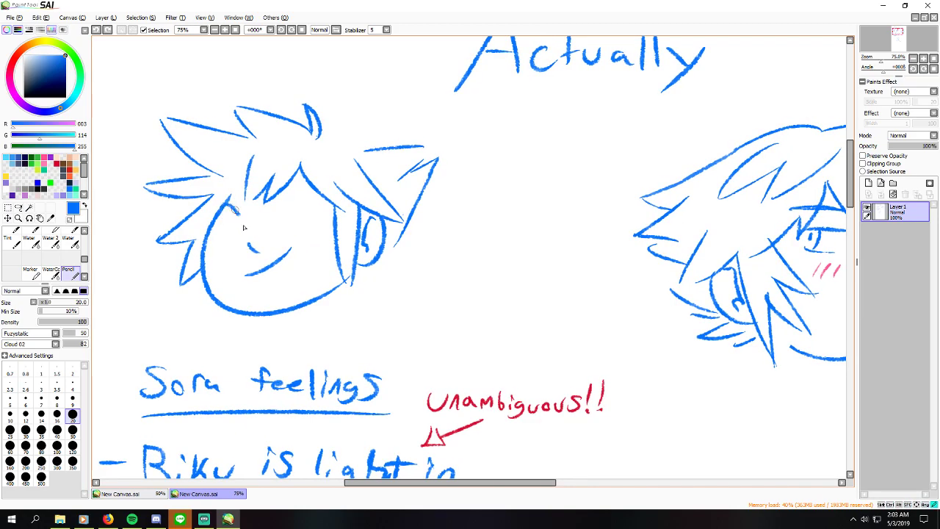
left_click_drag(238, 205, 237, 234)
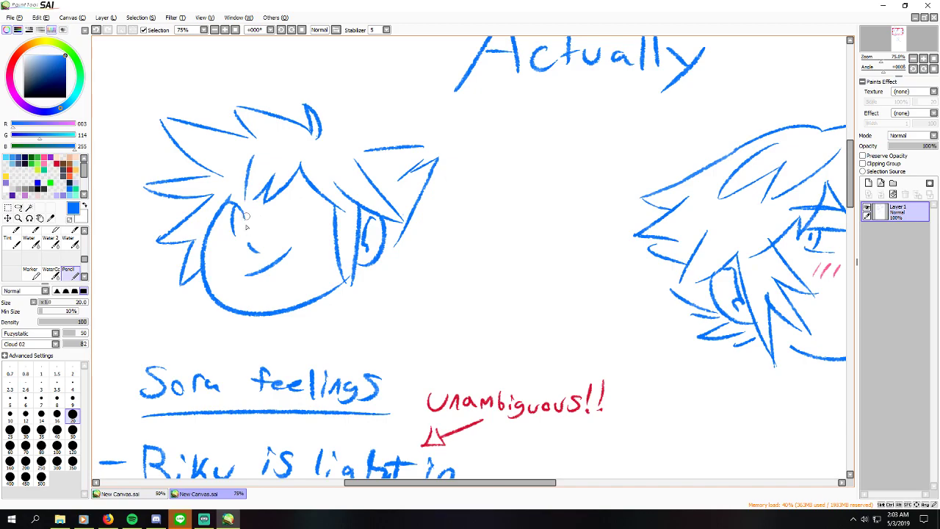
mouse_move(280, 207)
left_mouse_down()
mouse_move(301, 216)
mouse_move(310, 201)
mouse_move(296, 228)
mouse_move(306, 226)
mouse_move(303, 200)
mouse_move(304, 228)
left_mouse_up()
key("ctrl+z")
key("ctrl+z")
left_click_drag(240, 217, 234, 236)
key("ctrl+z")
key("ctrl+z")
key("ctrl+z")
left_click_drag(298, 201, 306, 223)
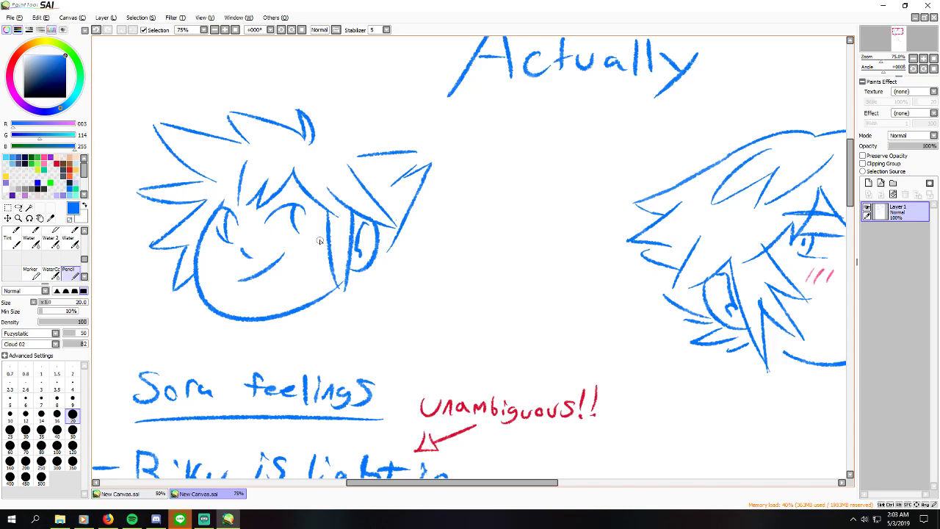
key("ctrl+z")
key("e")
key("ctrl+z")
key("ctrl+z")
key("ctrl+z")
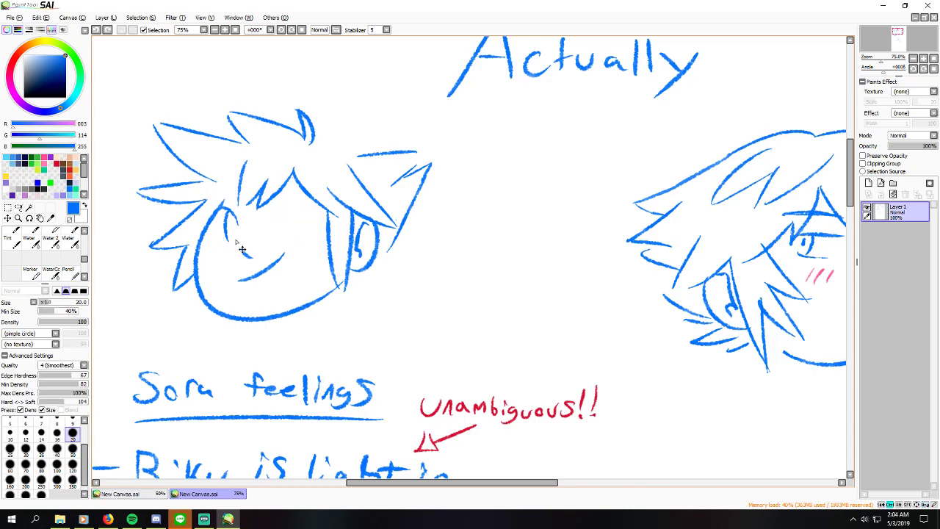
Step: Draw the curved upper lids and iris outlines of both of Sora's eyes below the fringe
left_click_drag(211, 182, 250, 187)
key("n")
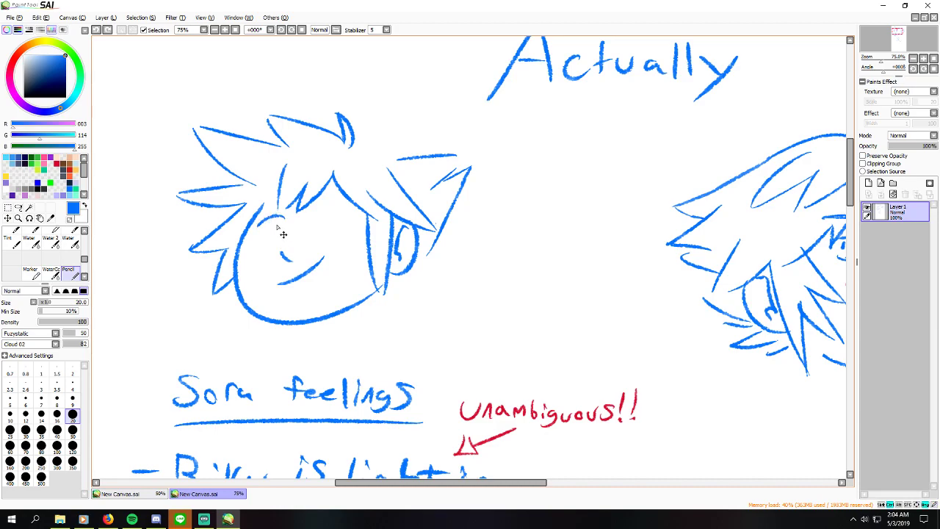
mouse_move(279, 215)
left_mouse_down()
mouse_move(271, 235)
mouse_move(280, 238)
left_mouse_up()
key("ctrl+z")
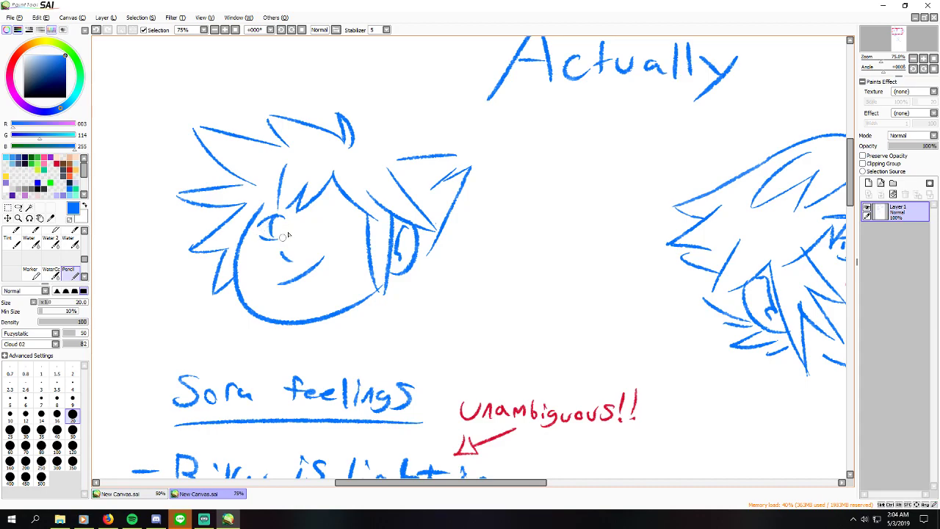
mouse_move(313, 211)
left_mouse_down()
mouse_move(341, 219)
mouse_move(338, 209)
mouse_move(343, 218)
mouse_move(341, 209)
mouse_move(326, 229)
left_mouse_up()
key("ctrl+z")
key("ctrl+z")
key("ctrl+z")
key("ctrl+z")
key("ctrl+z")
Step: Fill in the pupils and add short lower lid lines to both of Sora's eyes
left_click_drag(263, 193, 293, 186)
key("ctrl+z")
left_click_drag(278, 228, 283, 231)
key("ctrl+z")
left_click_drag(340, 221, 340, 222)
mouse_move(265, 228)
left_mouse_down()
mouse_move(272, 244)
mouse_move(294, 240)
left_mouse_up()
key("ctrl+z")
key("ctrl+z")
key("ctrl+z")
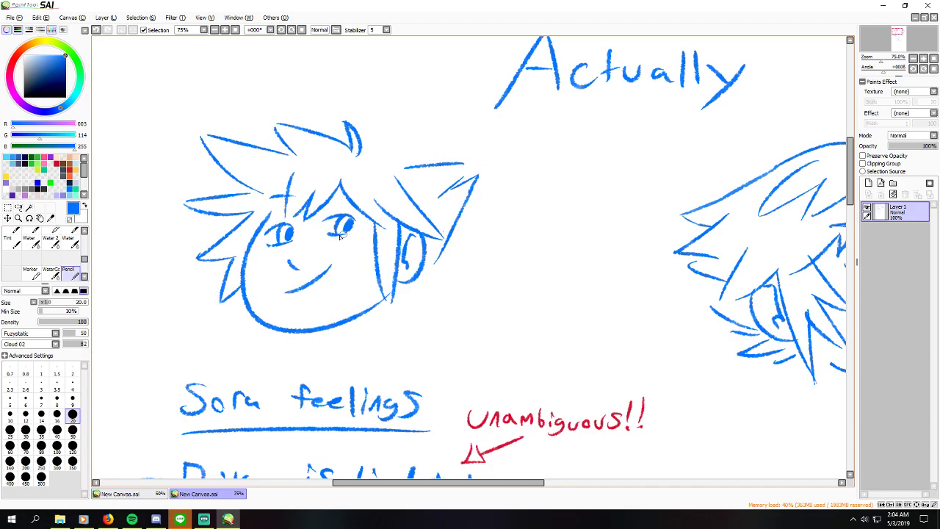
Step: Draw thick arched eyebrows above both of Sora's eyes, crossing the fringe strands
mouse_move(357, 192)
left_mouse_down()
mouse_move(325, 200)
mouse_move(366, 193)
mouse_move(264, 200)
mouse_move(297, 195)
left_mouse_up()
key("ctrl+z")
key("ctrl+z")
key("ctrl+z")
key("ctrl+z")
key("ctrl+z")
key("ctrl+z")
key("ctrl+z")
key("ctrl+z")
key("ctrl+z")
left_click_drag(279, 238, 290, 249)
key("ctrl+z")
key("ctrl+z")
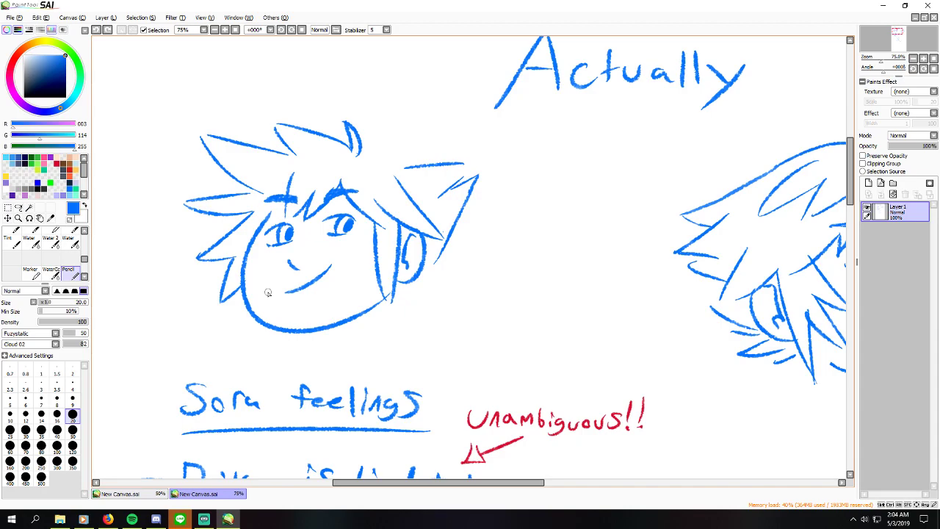
left_click_drag(360, 156, 411, 191)
key("ctrl+z")
mouse_move(364, 153)
left_mouse_down()
mouse_move(435, 173)
mouse_move(415, 175)
mouse_move(407, 189)
mouse_move(435, 162)
mouse_move(401, 173)
mouse_move(439, 167)
mouse_move(437, 201)
left_mouse_up()
key("ctrl+z")
Step: Erase the large outer hair spike behind Sora's ear, keeping the strand lines directly above the ear
key("e")
left_click_drag(479, 177, 423, 277)
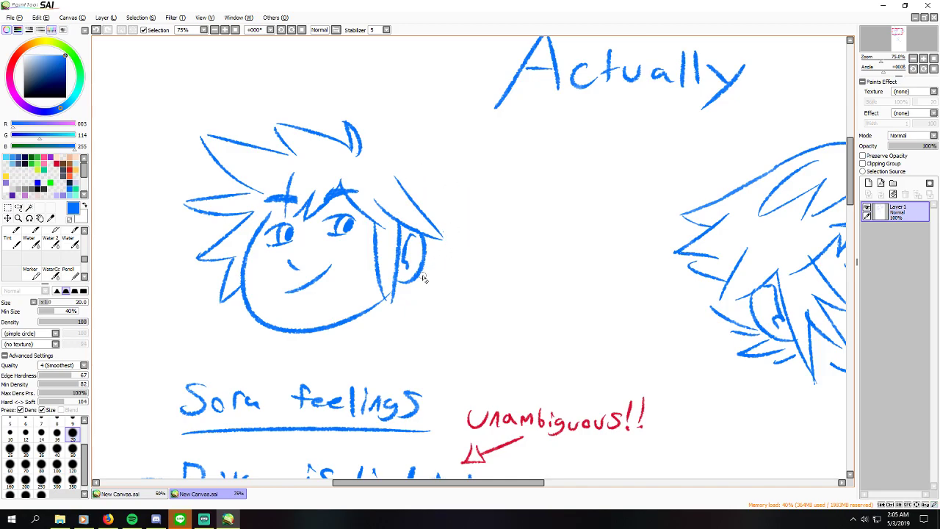
key("n")
scroll(437, 199, "down", 1)
mouse_move(431, 197)
left_mouse_down()
mouse_move(457, 232)
mouse_move(429, 231)
left_mouse_up()
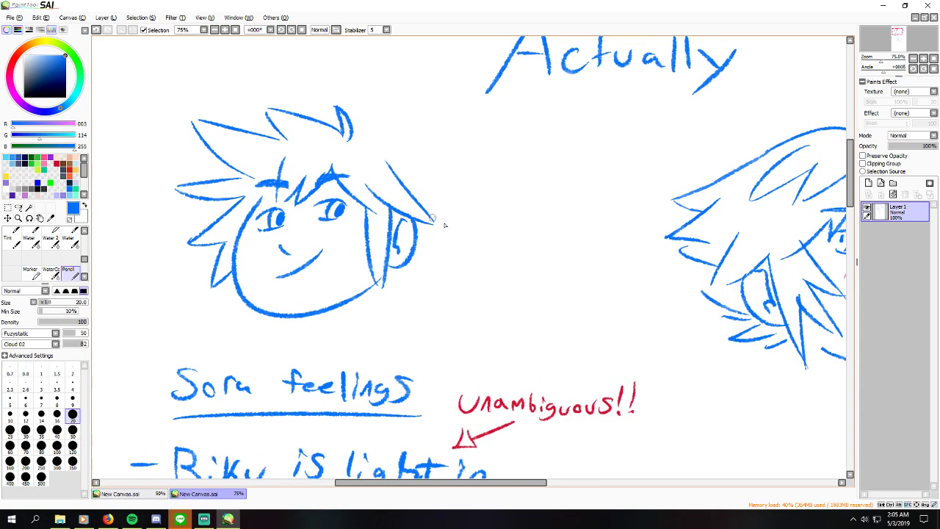
key("space")
left_click_drag(340, 195, 378, 186)
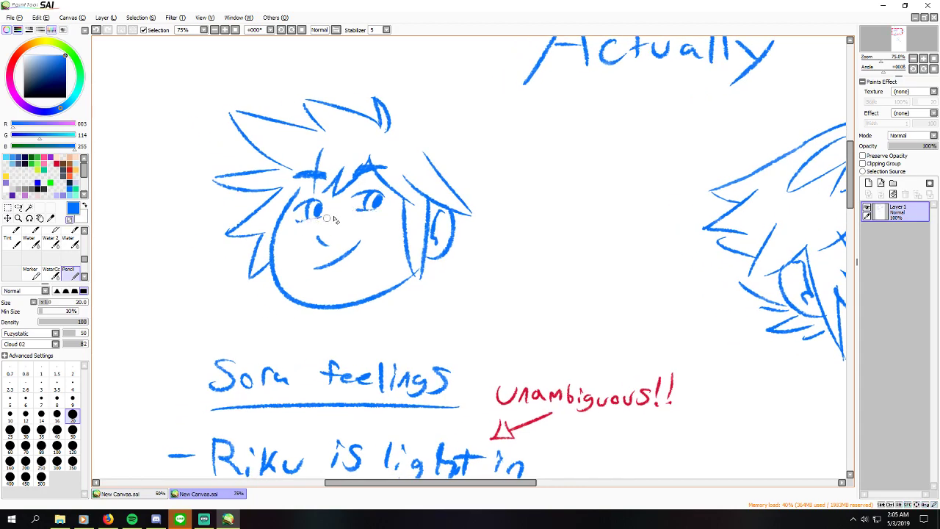
Step: Draw a hair lock running from the fringe down over Sora's far temple, comparing versions
key("ctrl+z")
key("ctrl+y")
key("ctrl+z")
key("ctrl+y")
left_click_drag(319, 170, 285, 219)
key("ctrl+z")
key("ctrl+y")
left_click_drag(316, 161, 283, 219)
Step: Add a small corner tick to Sora's smile and touch up the far eyebrow
left_click_drag(370, 217, 348, 224)
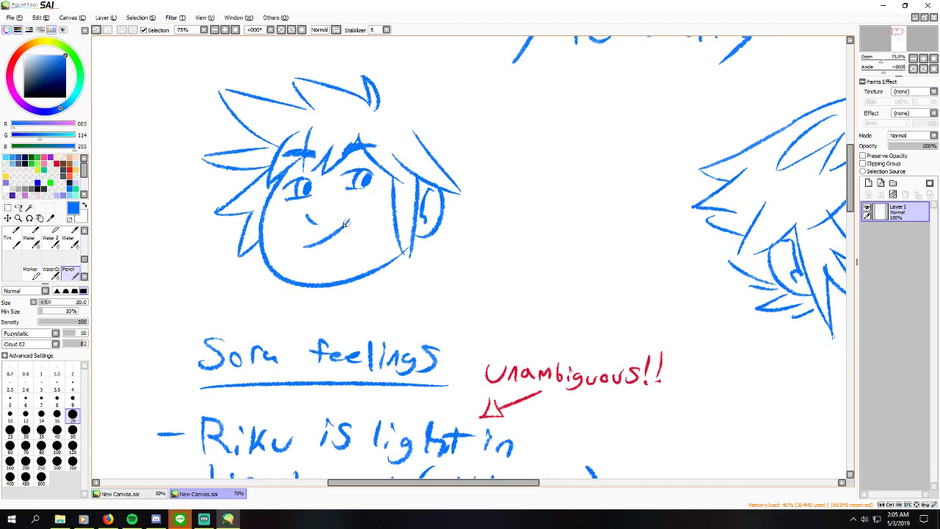
mouse_move(425, 241)
left_mouse_down()
mouse_move(392, 245)
mouse_move(367, 201)
mouse_move(436, 264)
mouse_move(403, 244)
left_mouse_up()
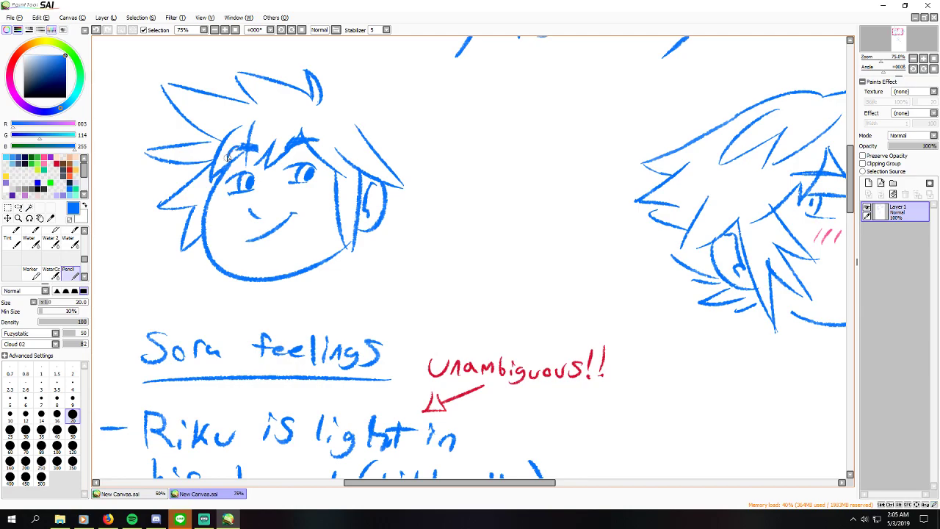
left_click_drag(245, 147, 236, 151)
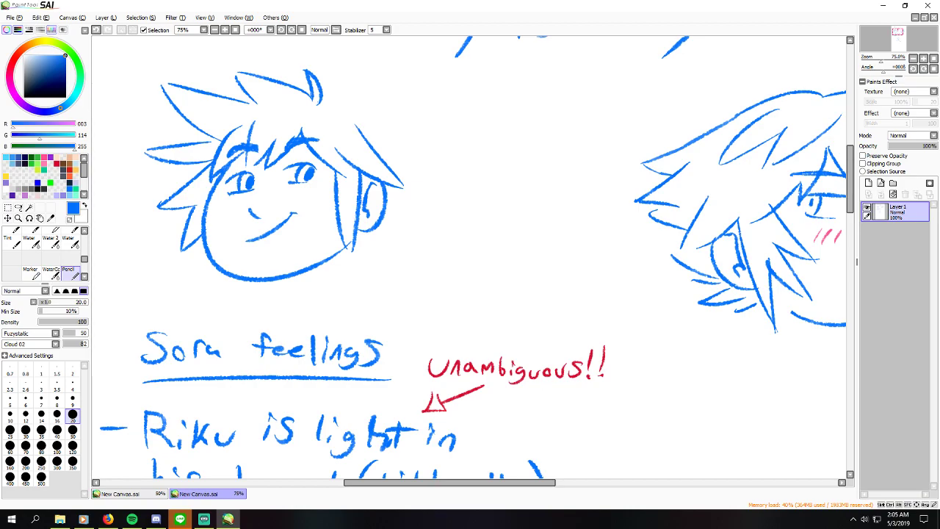
key("alt+Tab")
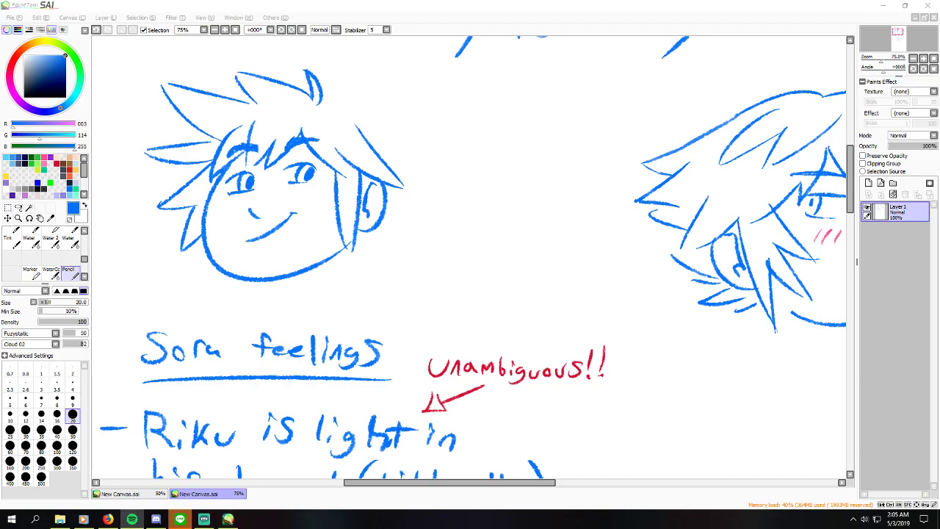
key("alt+Tab")
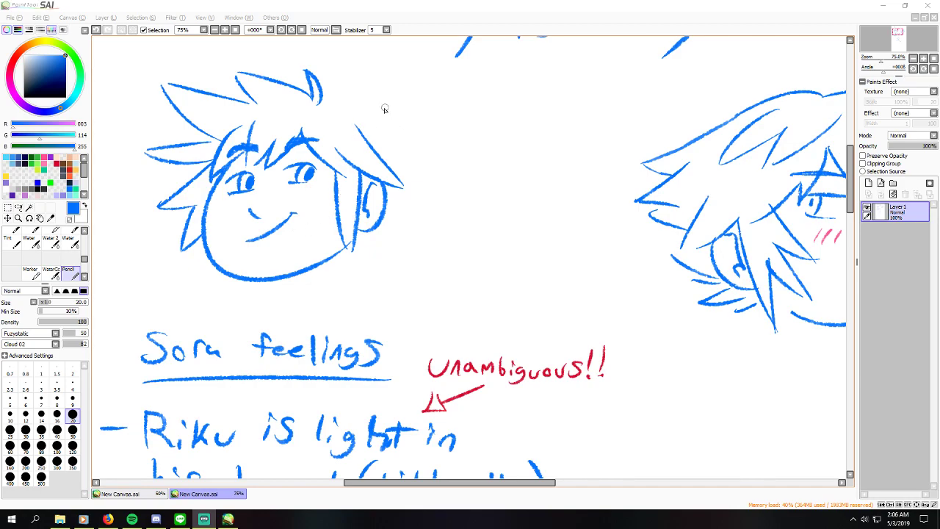
Step: Redraw the large hair spike behind Sora's head with an upper edge, notched tip and lower edge ending above the ear
left_click_drag(388, 109, 438, 124)
key("ctrl+z")
mouse_move(357, 114)
left_mouse_down()
mouse_move(430, 125)
mouse_move(405, 154)
mouse_move(403, 185)
left_mouse_up()
key("ctrl+z")
left_click_drag(439, 146, 398, 202)
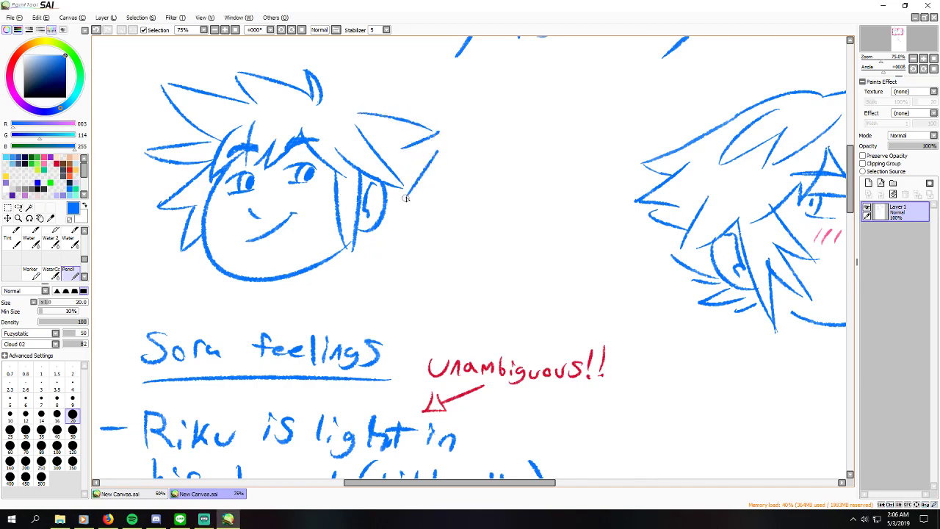
key("ctrl+z")
left_click_drag(440, 145, 392, 199)
left_click_drag(432, 147, 412, 138)
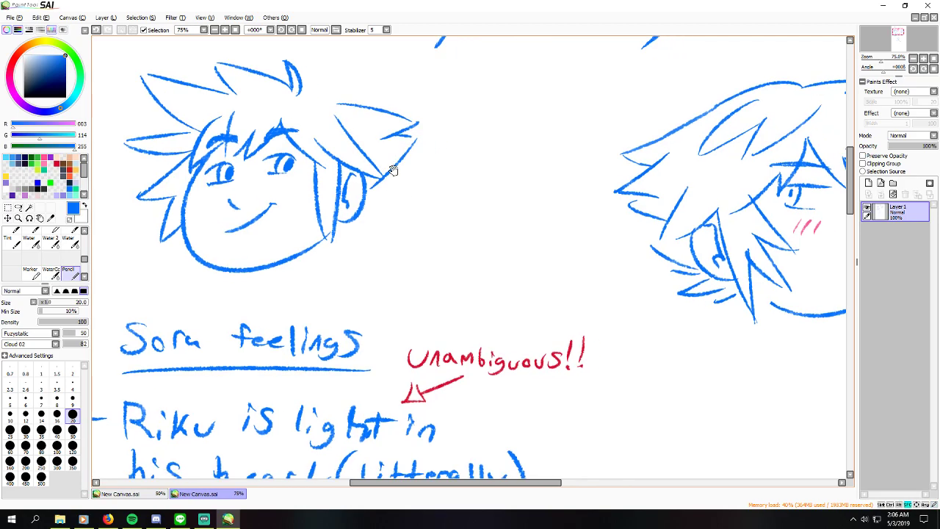
Step: Draw small hair spikes behind and below Sora's ear, down to the nape
mouse_move(378, 190)
left_mouse_down()
mouse_move(395, 210)
mouse_move(332, 241)
left_mouse_up()
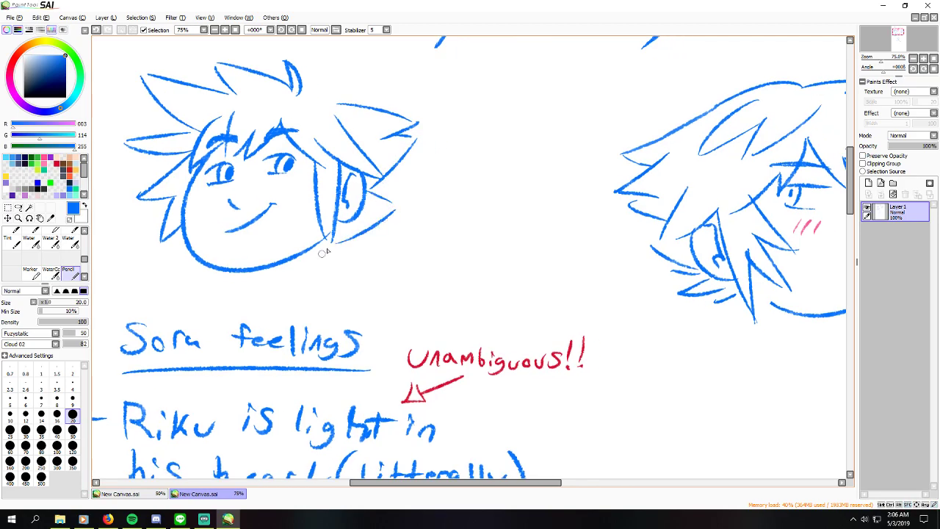
key("ctrl+z")
mouse_move(398, 205)
left_mouse_down()
mouse_move(353, 224)
mouse_move(375, 223)
mouse_move(370, 230)
mouse_move(392, 211)
mouse_move(384, 261)
mouse_move(341, 248)
left_mouse_up()
key("ctrl+z")
key("ctrl+z")
key("ctrl+z")
key("ctrl+z")
left_click_drag(261, 256, 321, 260)
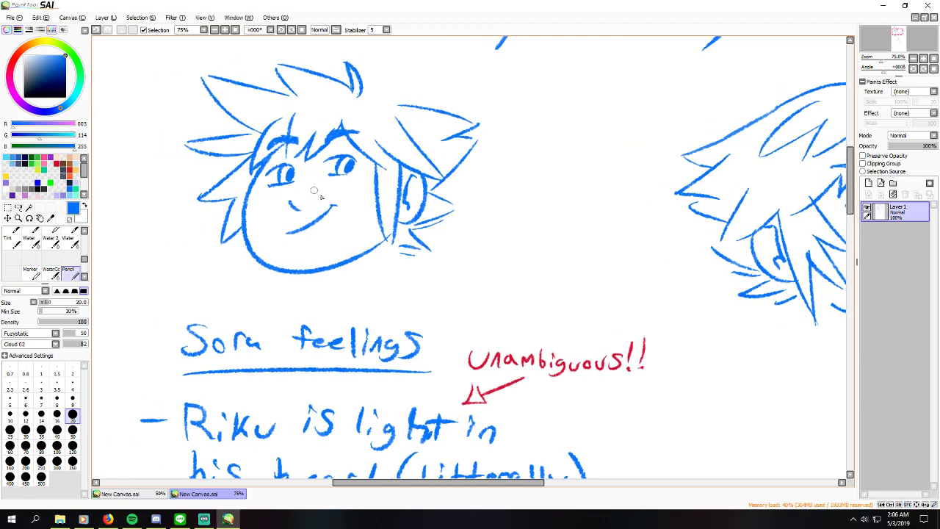
Step: Draw pink blush strokes on Sora's far cheek, and try then erase a set on the near cheek
left_click(48, 157)
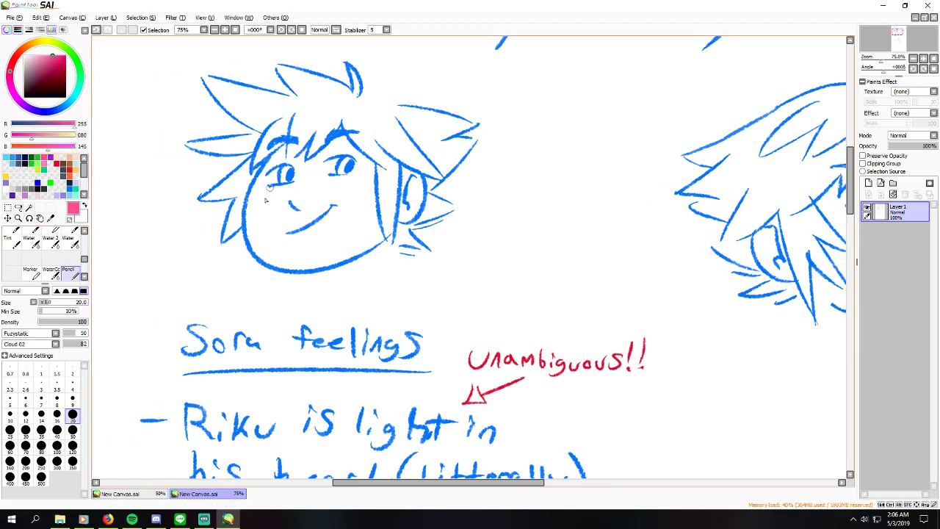
mouse_move(259, 195)
left_mouse_down()
mouse_move(255, 207)
mouse_move(265, 206)
left_mouse_up()
key("ctrl+z")
left_click_drag(354, 176, 351, 185)
left_click_drag(358, 176, 360, 185)
key("e")
left_click_drag(354, 179, 367, 189)
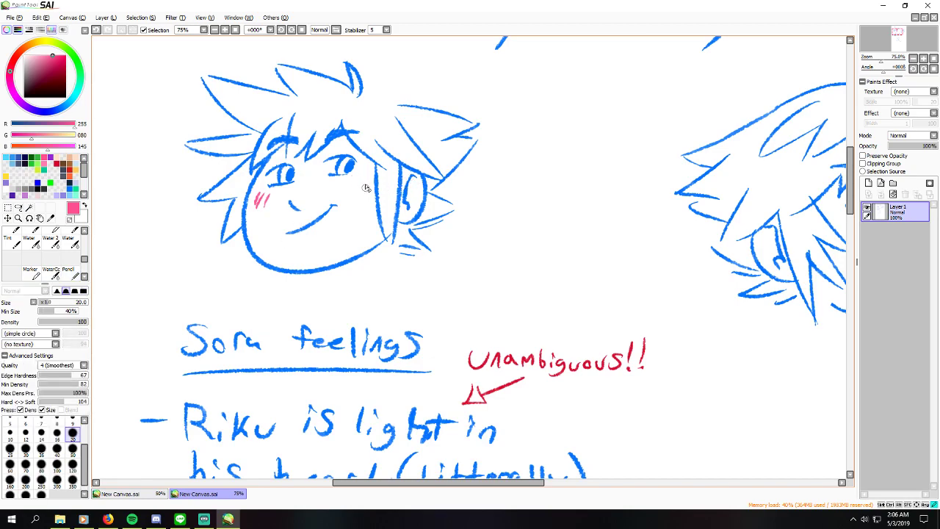
Step: Redraw slanted pink blush strokes on Sora's near cheek with the Pencil
key("n")
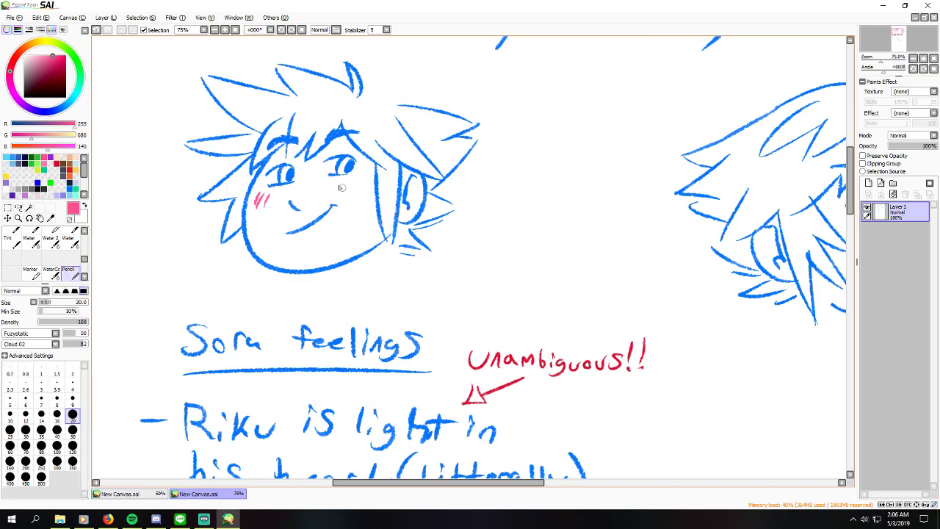
mouse_move(344, 184)
left_mouse_down()
mouse_move(348, 193)
mouse_move(361, 187)
left_mouse_up()
key("ctrl+z")
left_click_drag(356, 180, 359, 188)
left_click_drag(256, 218, 272, 206)
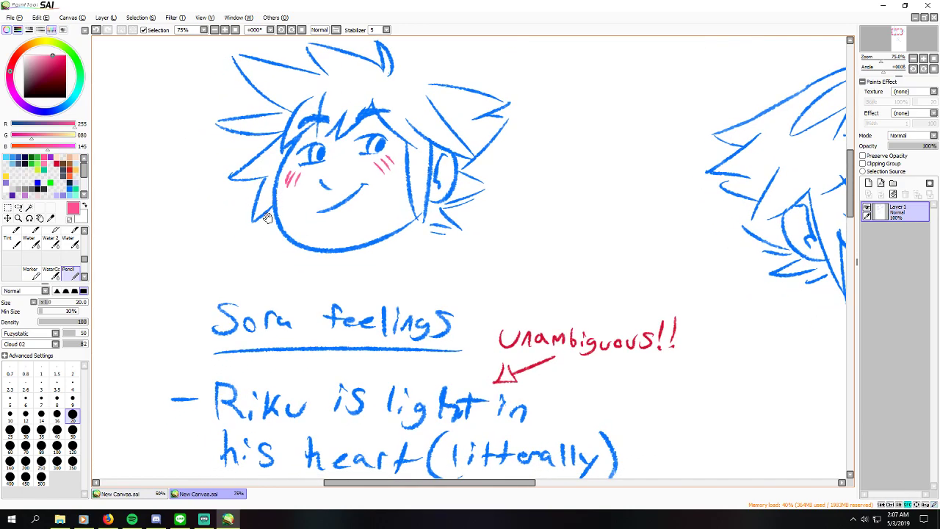
left_click_drag(377, 210, 226, 218)
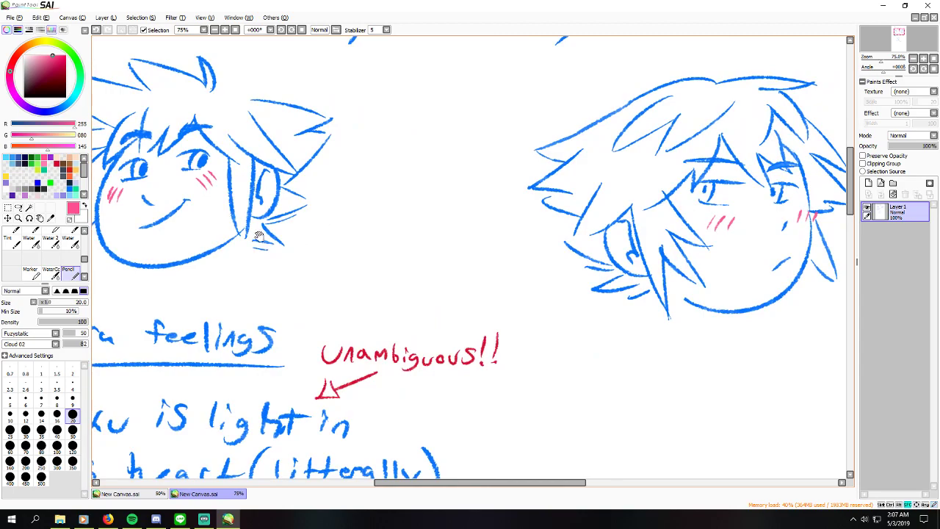
left_click(207, 157, "alt")
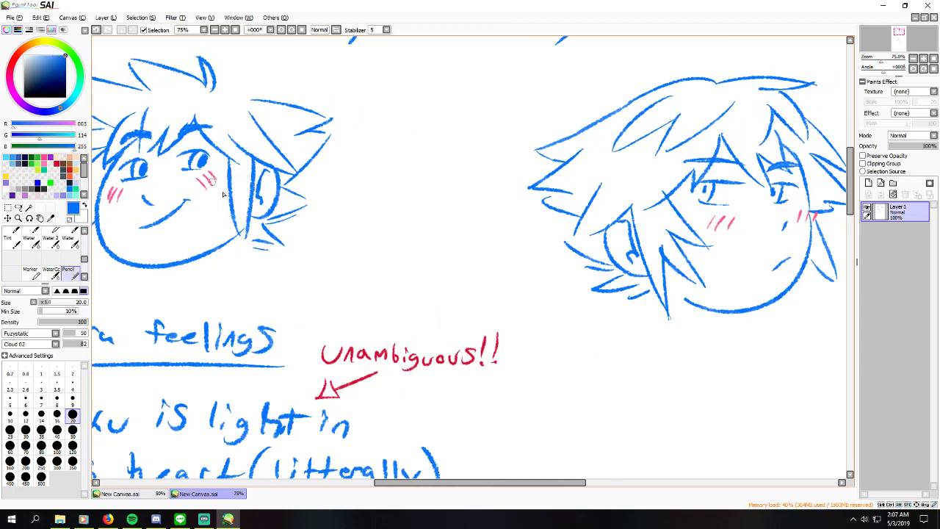
left_click_drag(184, 169, 191, 169)
key("ctrl+z")
left_click_drag(347, 194, 262, 109)
left_click_drag(330, 172, 434, 166)
Step: Erase the pink blush strokes from both of Sora's cheeks
key("n")
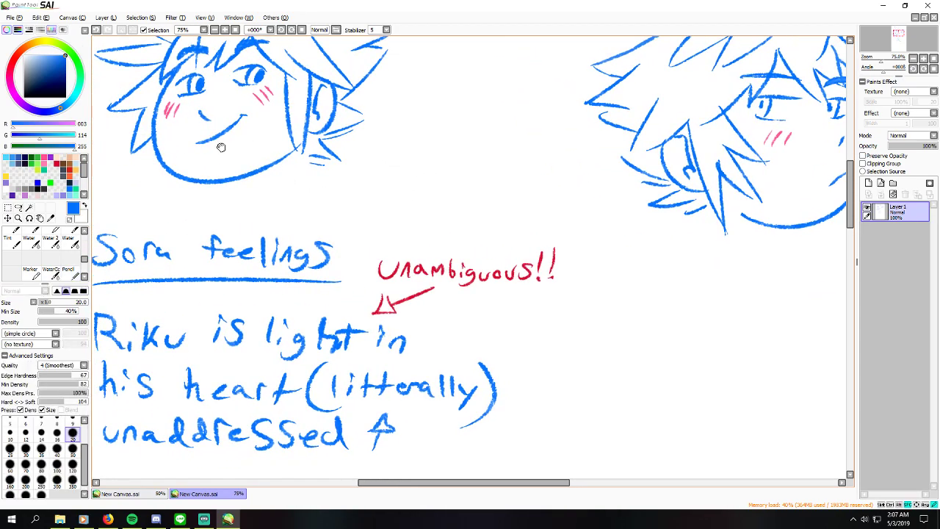
left_click_drag(220, 140, 245, 201)
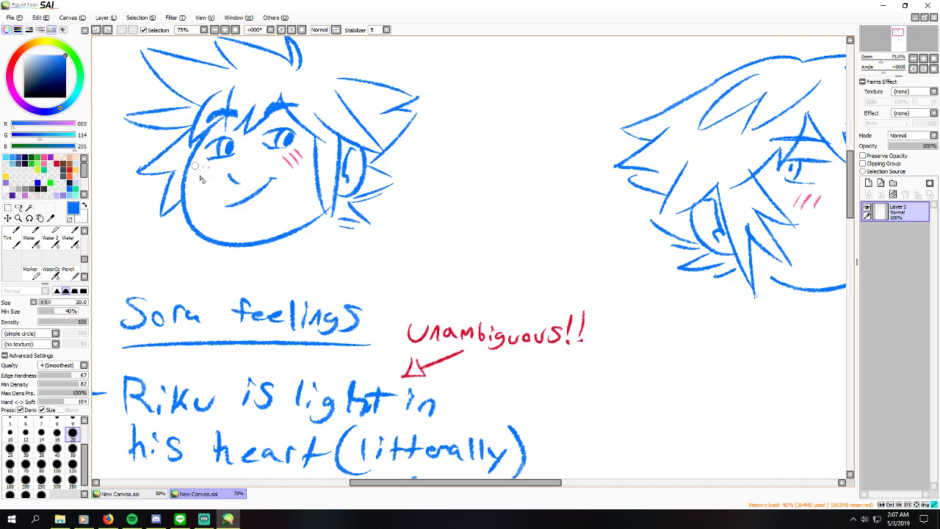
left_click_drag(204, 170, 222, 165)
left_click_drag(285, 162, 299, 159)
Step: Draw new pink blush strokes across Sora's far cheek outline and under the near eye
key("n")
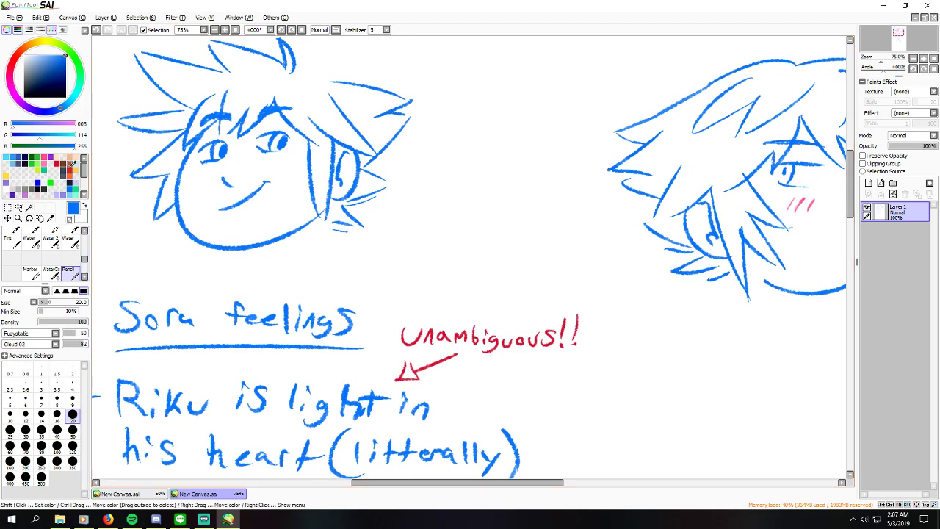
left_click(47, 156)
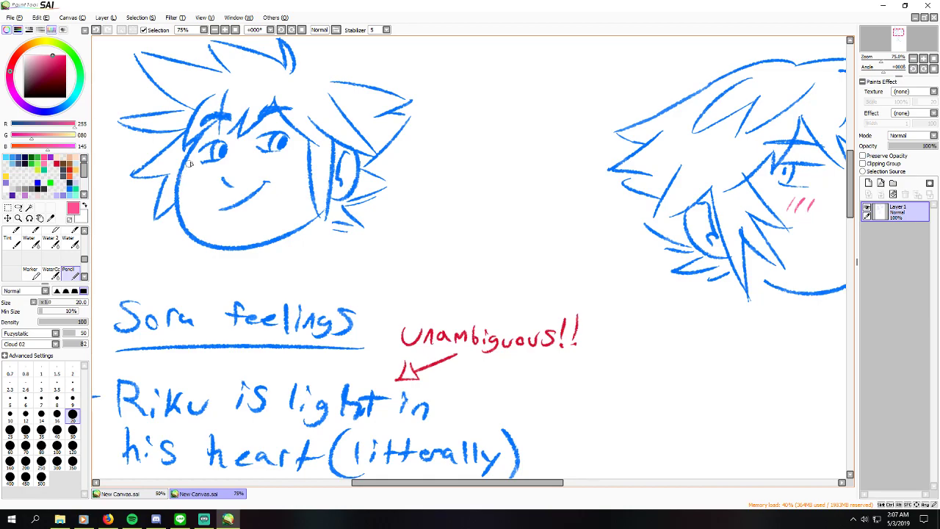
left_click_drag(185, 163, 175, 172)
left_click_drag(190, 166, 183, 180)
mouse_move(281, 157)
left_mouse_down()
mouse_move(278, 165)
mouse_move(289, 163)
left_mouse_up()
left_click_drag(244, 211, 240, 210)
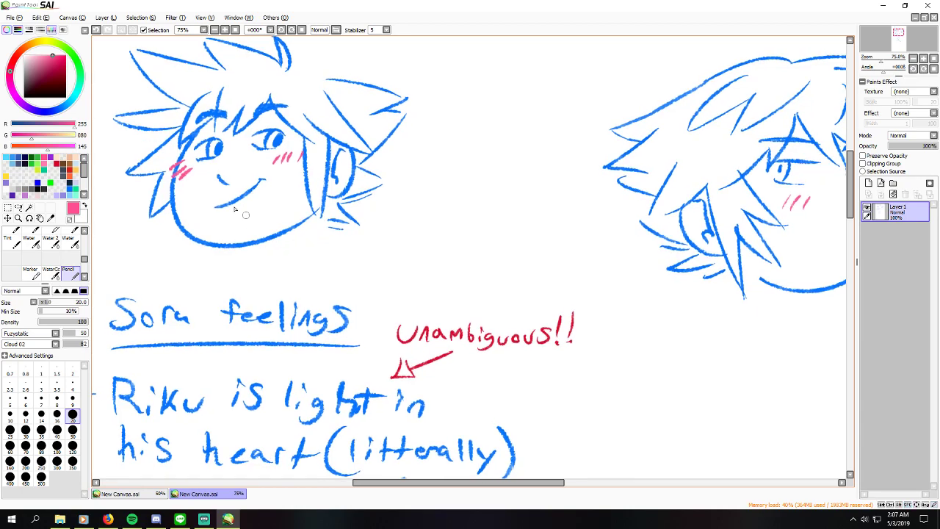
Step: Erase Sora's smile and draw a wavy, uneasy mouth in the sampled blue
left_click(219, 146, "alt")
key("e")
left_click_drag(263, 179, 229, 188)
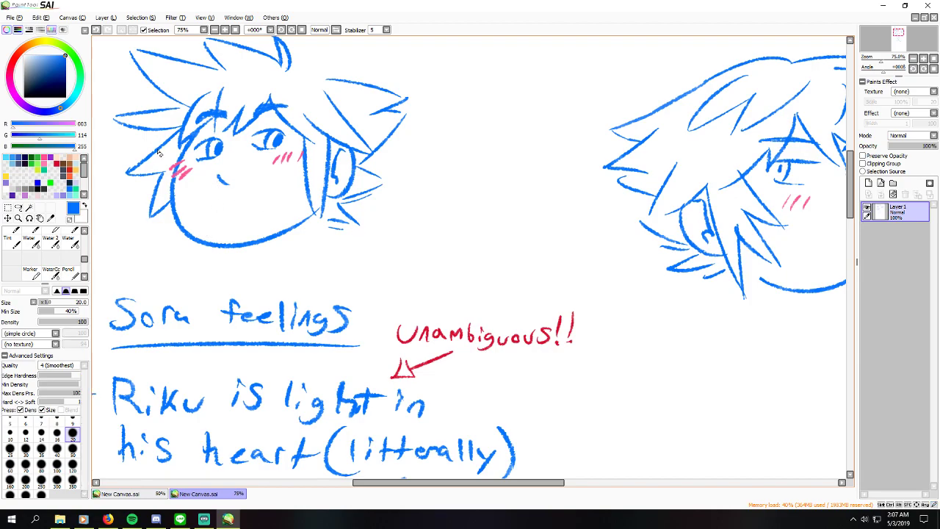
key("n")
mouse_move(196, 208)
left_mouse_down()
mouse_move(203, 218)
mouse_move(255, 181)
mouse_move(275, 183)
mouse_move(266, 189)
left_mouse_up()
key("ctrl+z")
key("ctrl+z")
key("ctrl+z")
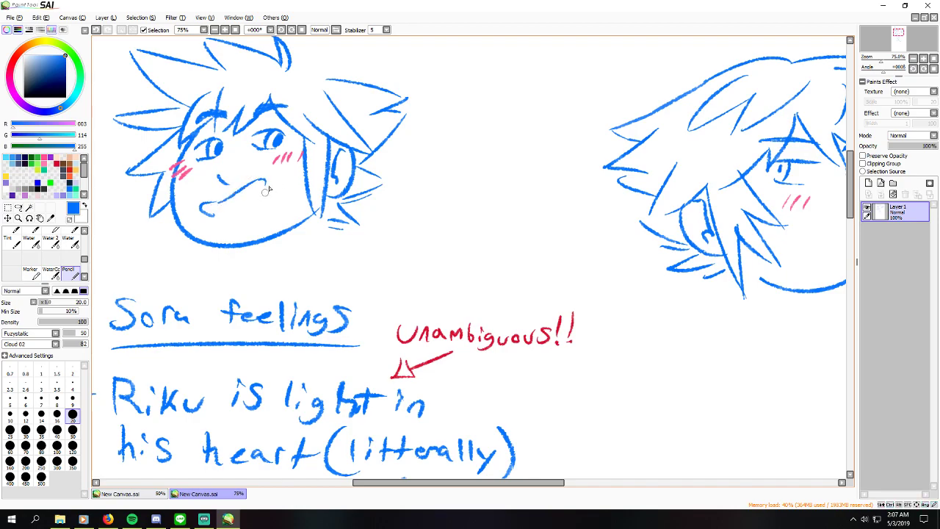
Step: Undo the wavy mouth strokes to bring back Sora's toothy grin
mouse_move(216, 214)
left_mouse_down()
mouse_move(266, 189)
mouse_move(207, 204)
mouse_move(212, 214)
mouse_move(204, 207)
mouse_move(231, 212)
mouse_move(259, 195)
left_mouse_up()
key("ctrl+z")
key("ctrl+z")
key("ctrl+z")
key("ctrl+z")
scroll(253, 192, "up", 1)
scroll(242, 182, "right", 3)
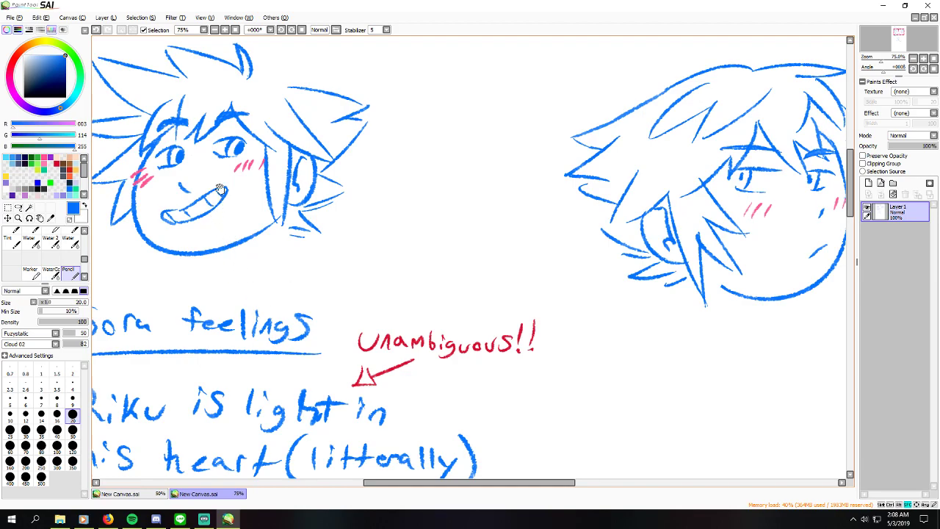
Step: Redraw Riku's mouth as a short curved smirk close to the far edge of his face
left_click_drag(220, 197, 254, 207)
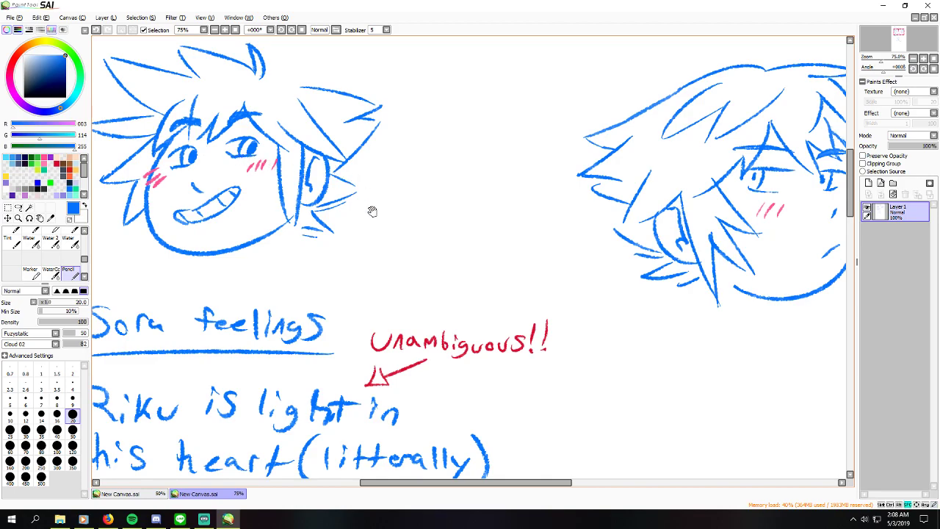
left_click_drag(430, 214, 277, 162)
mouse_move(547, 144)
left_mouse_down()
mouse_move(602, 157)
mouse_move(601, 176)
left_mouse_up()
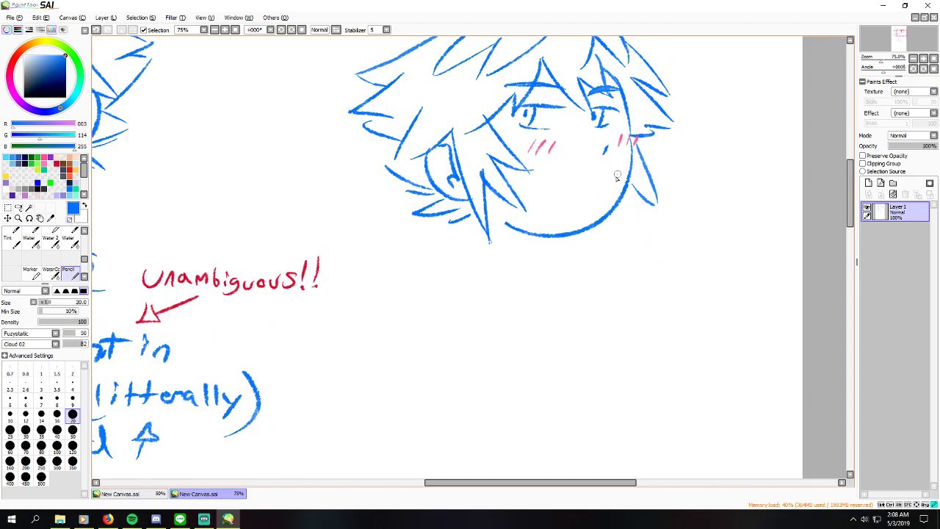
left_click_drag(618, 174, 598, 181)
key("ctrl+z")
left_click_drag(537, 201, 567, 228)
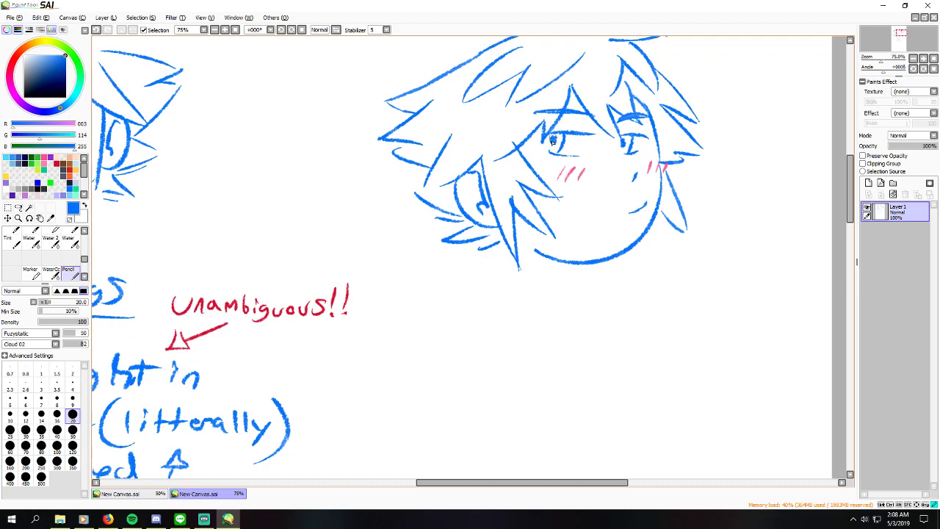
key("space")
left_click_drag(606, 172, 597, 197)
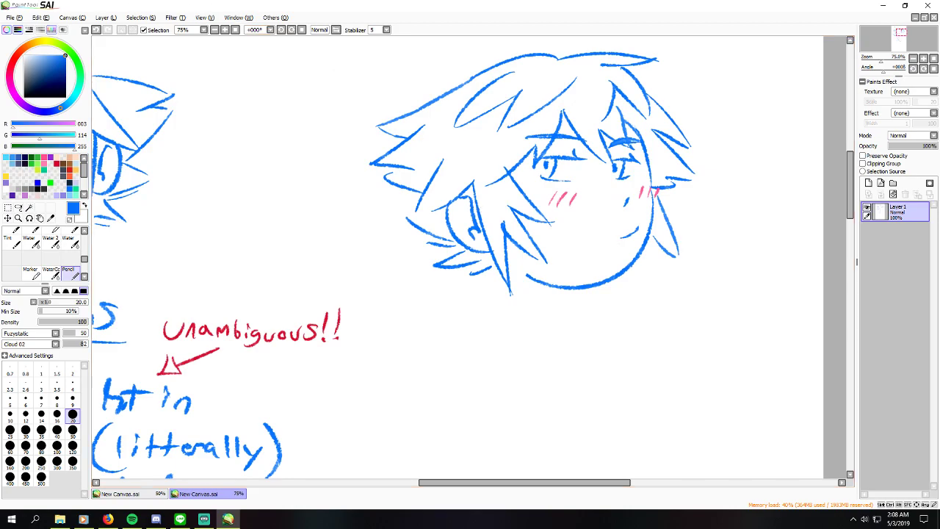
key("alt+Tab")
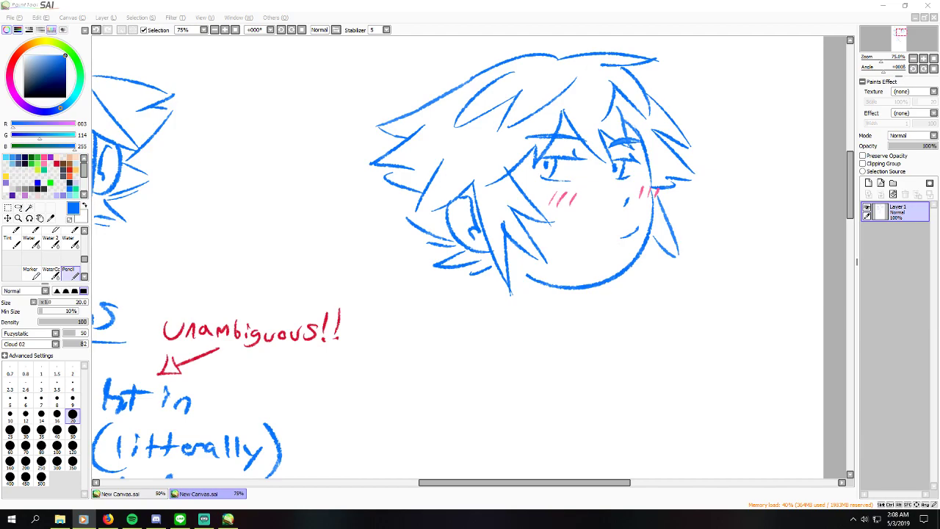
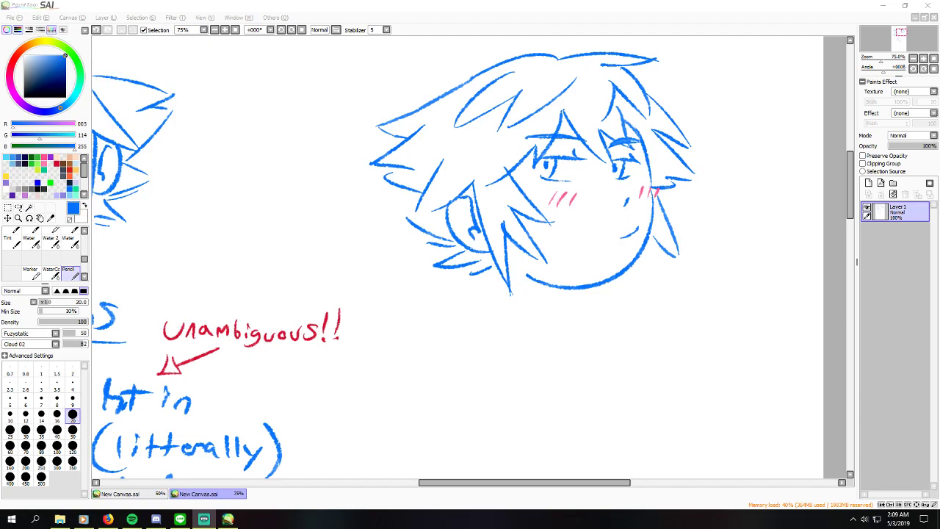
left_click(504, 282)
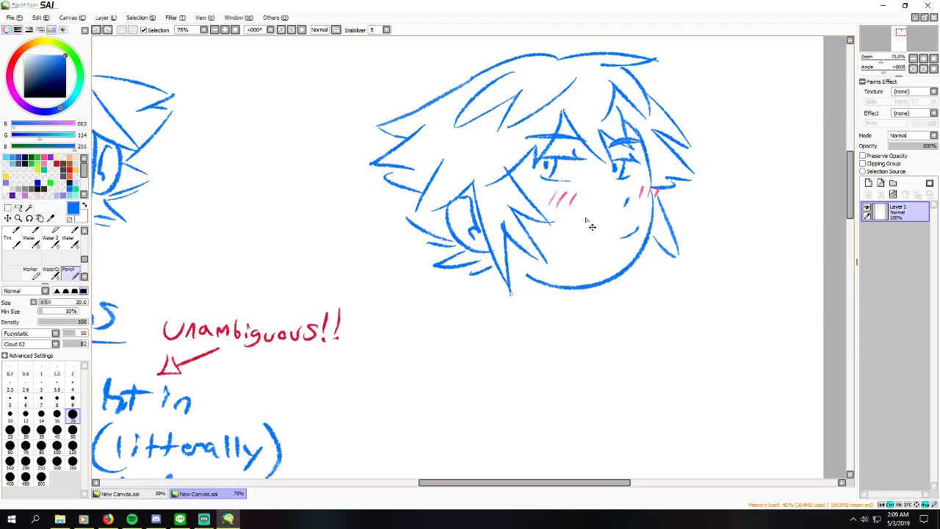
left_click(584, 180)
left_click_drag(610, 221, 761, 223)
left_click_drag(654, 207, 552, 213)
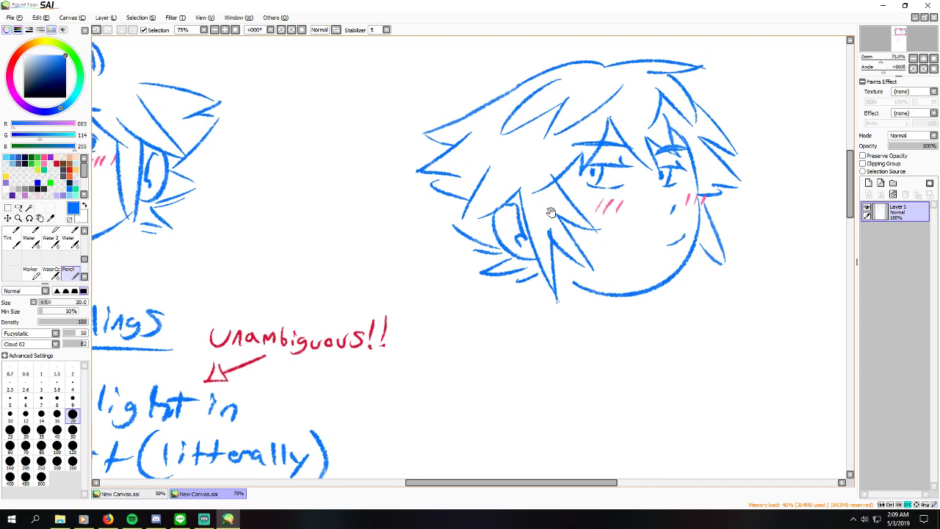
left_click_drag(481, 284, 502, 273)
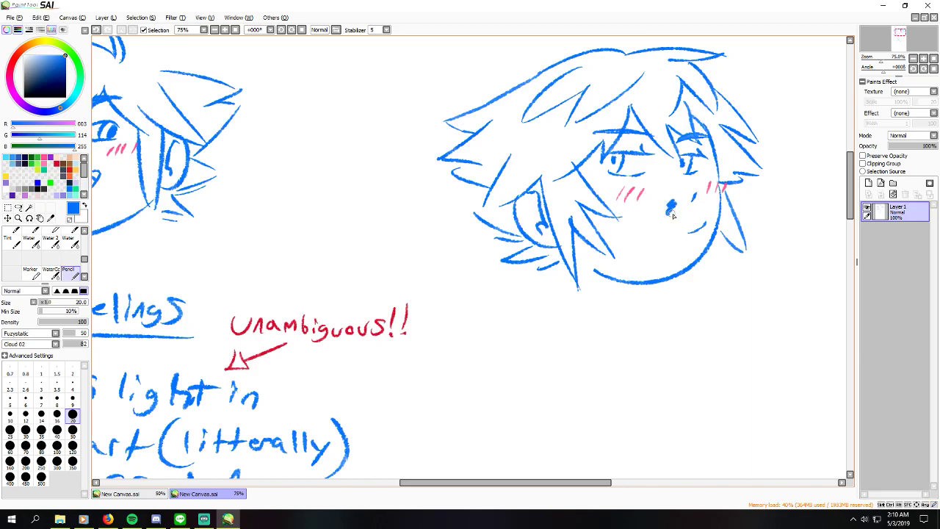
Step: Try a darker nose mark on Riku's face with the blue Pencil
left_click_drag(696, 197, 681, 201)
left_click_drag(581, 236, 679, 238)
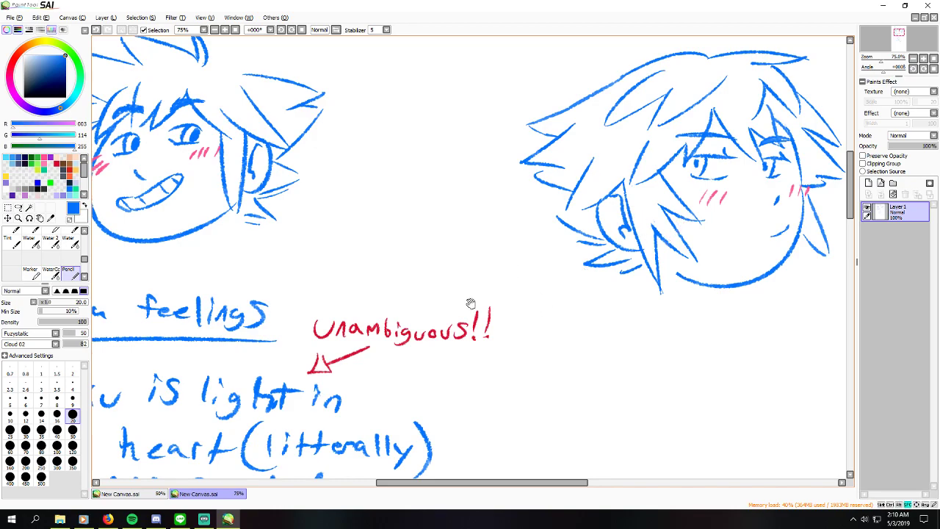
scroll(620, 233, "down", 3)
scroll(627, 330, "up", 3)
left_click_drag(627, 330, 635, 349)
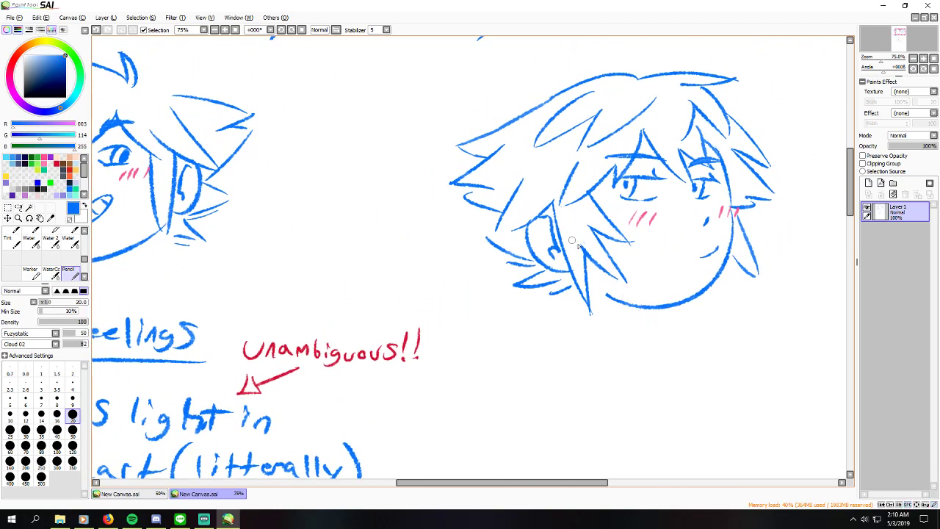
left_click_drag(693, 162, 722, 159)
left_click_drag(592, 221, 721, 203)
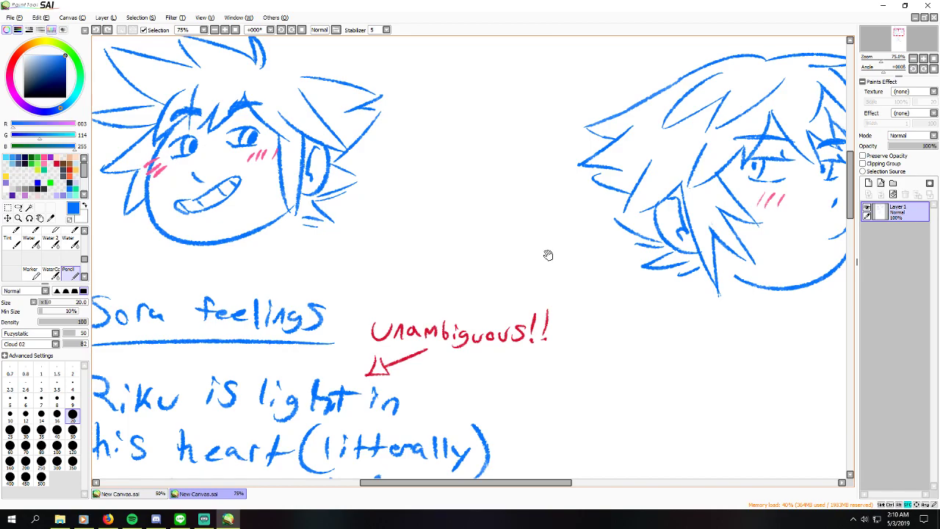
left_click_drag(424, 220, 517, 213)
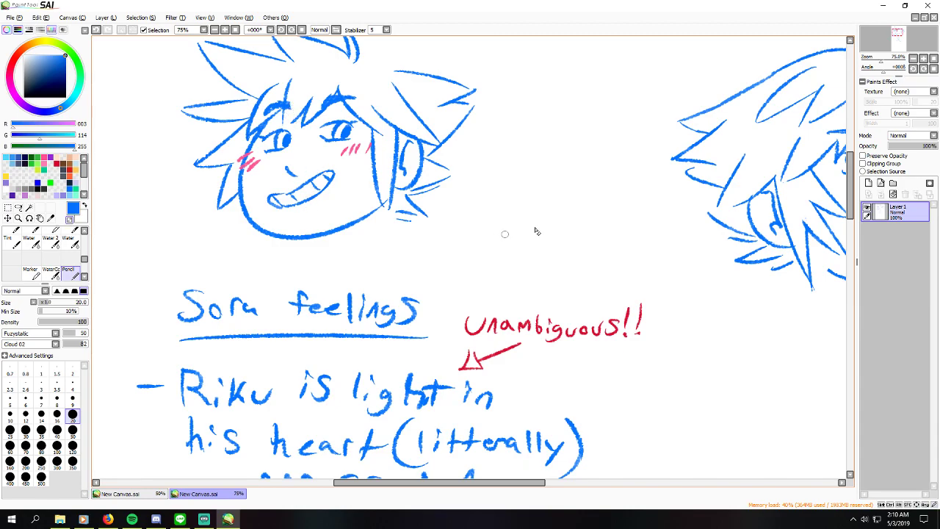
Step: Lasso the bulleted list from "Consistent" to "Stated w/ intent" and move it farther down the page, then return to the Pencil
left_click_drag(536, 247, 499, 191)
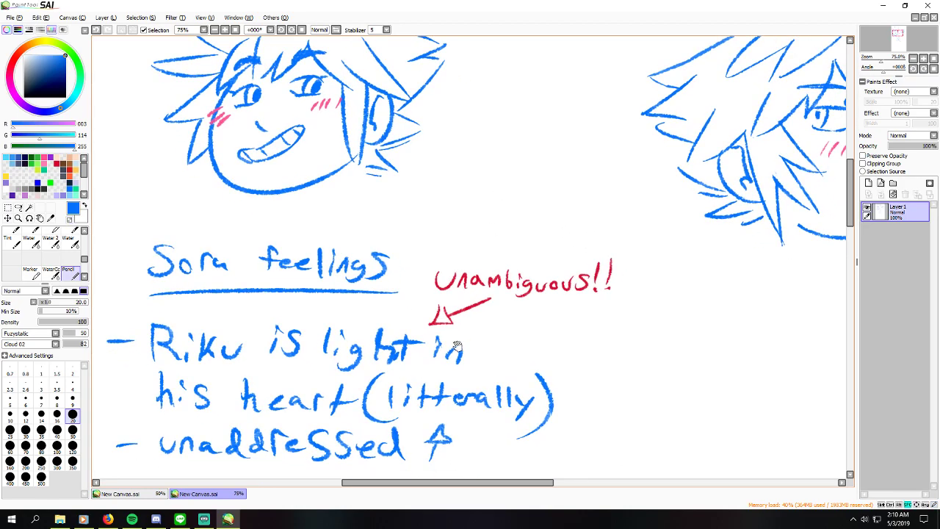
scroll(461, 331, "down", 5)
left_click(215, 29)
left_click(215, 29)
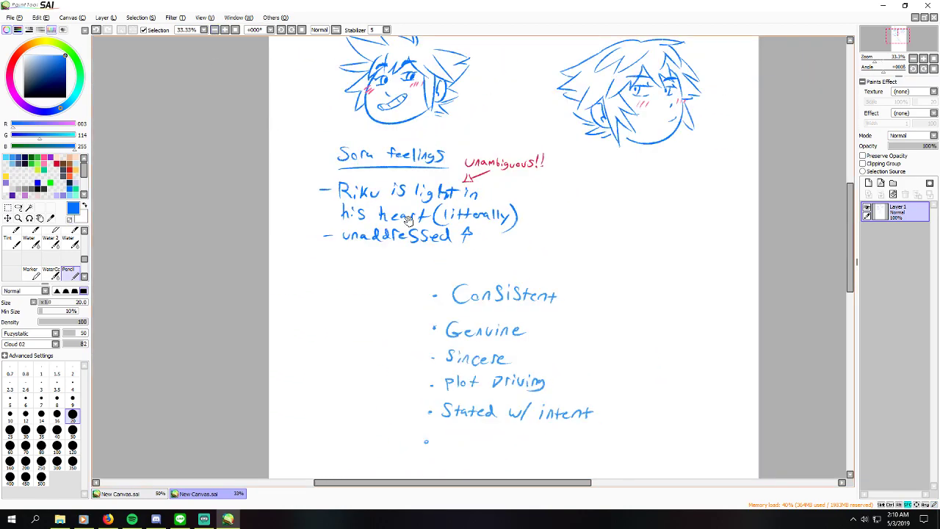
scroll(463, 220, "right", 3)
left_click_drag(504, 178, 524, 230)
mouse_move(419, 272)
left_mouse_down()
mouse_move(413, 154)
mouse_move(294, 316)
mouse_move(602, 216)
mouse_move(441, 184)
left_mouse_up()
left_click(18, 207)
scroll(512, 180, "down", 3)
scroll(452, 290, "up", 10)
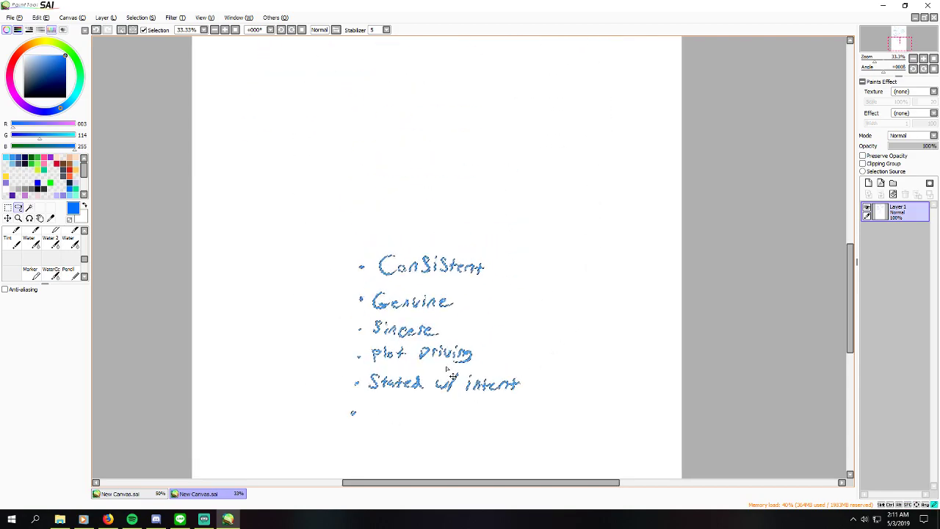
left_click(68, 271)
left_click(225, 29)
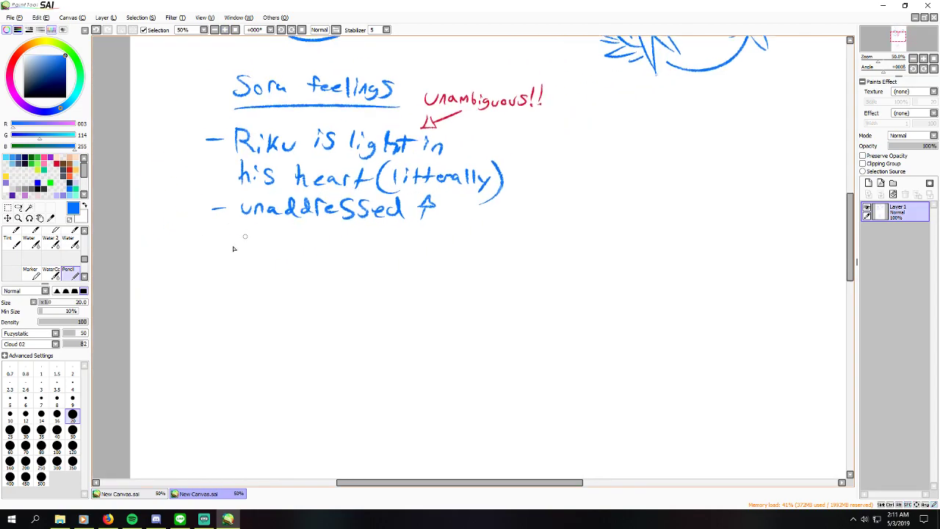
Step: Handwrite the dashed note "Heart Guiding him" below the "unaddressed" line
left_click_drag(216, 260, 233, 259)
left_click_drag(250, 245, 249, 271)
mouse_move(259, 244)
left_mouse_down()
mouse_move(258, 273)
mouse_move(265, 257)
mouse_move(297, 268)
mouse_move(309, 254)
left_mouse_up()
key("ctrl+z")
mouse_move(314, 249)
left_mouse_down()
mouse_move(315, 270)
mouse_move(324, 255)
mouse_move(347, 268)
mouse_move(382, 270)
mouse_move(388, 258)
mouse_move(405, 270)
left_mouse_up()
key("ctrl+z")
mouse_move(405, 251)
left_mouse_down()
mouse_move(406, 272)
mouse_move(416, 268)
left_mouse_up()
mouse_move(415, 250)
left_mouse_down()
mouse_move(441, 269)
mouse_move(432, 276)
left_mouse_up()
mouse_move(453, 242)
left_mouse_down()
mouse_move(468, 272)
mouse_move(476, 250)
left_mouse_up()
left_click_drag(482, 258, 505, 272)
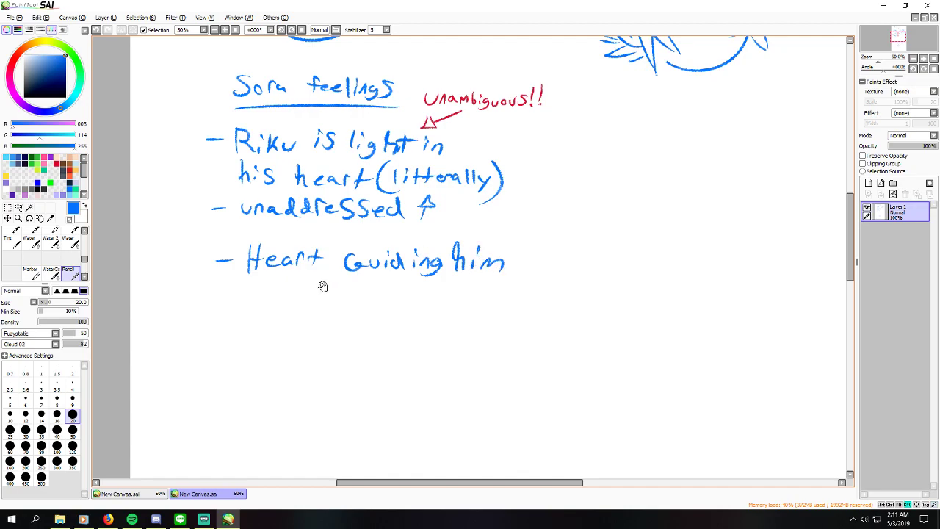
left_click_drag(322, 287, 370, 259)
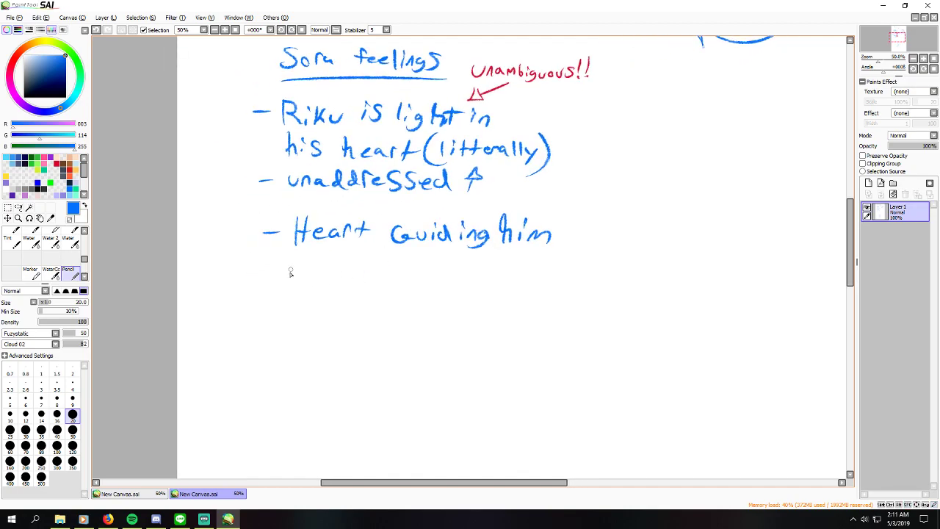
mouse_move(264, 277)
left_mouse_down()
mouse_move(316, 269)
mouse_move(308, 263)
mouse_move(305, 274)
mouse_move(313, 279)
mouse_move(315, 265)
mouse_move(336, 281)
left_mouse_up()
key("ctrl+z")
key("ctrl+z")
key("ctrl+z")
key("ctrl+z")
key("ctrl+z")
left_click_drag(310, 252, 310, 266)
key("ctrl+z")
left_click_drag(265, 274, 285, 274)
key("ctrl+z")
Step: Handwrite an indented bullet starting "Teaching him" under the "Heart Guiding him" note
left_click(322, 267)
left_click_drag(346, 262, 346, 275)
key("ctrl+z")
mouse_move(342, 257)
left_mouse_down()
mouse_move(342, 277)
mouse_move(360, 257)
left_mouse_up()
left_click_drag(353, 266, 367, 267)
mouse_move(376, 264)
left_mouse_down()
mouse_move(402, 274)
mouse_move(421, 286)
left_mouse_up()
mouse_move(450, 258)
left_mouse_down()
mouse_move(459, 278)
mouse_move(491, 279)
mouse_move(411, 268)
left_mouse_up()
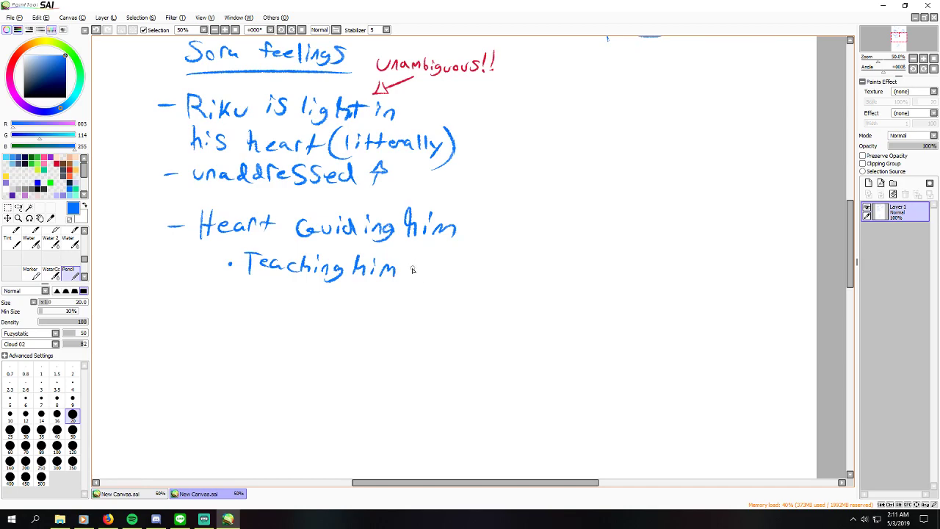
Step: Add the word "lesson" after "Teaching him", undoing and rewriting the first attempt
mouse_move(413, 260)
left_mouse_down()
mouse_move(420, 276)
mouse_move(456, 266)
left_mouse_up()
key("ctrl+z")
key("ctrl+z")
key("ctrl+z")
key("ctrl+z")
mouse_move(414, 257)
left_mouse_down()
mouse_move(435, 263)
mouse_move(470, 272)
left_mouse_up()
Step: Continue the indented bullet on two more lines with "of Protecting someone precious."
left_click_drag(243, 294, 251, 306)
left_click_drag(244, 295, 279, 305)
left_click_drag(279, 290, 316, 305)
left_click_drag(312, 297, 322, 297)
left_click_drag(325, 301, 344, 306)
left_click_drag(340, 297, 351, 296)
mouse_move(355, 299)
left_mouse_down()
mouse_move(373, 315)
mouse_move(450, 306)
left_mouse_up()
key("ctrl+z")
left_click_drag(447, 309, 469, 307)
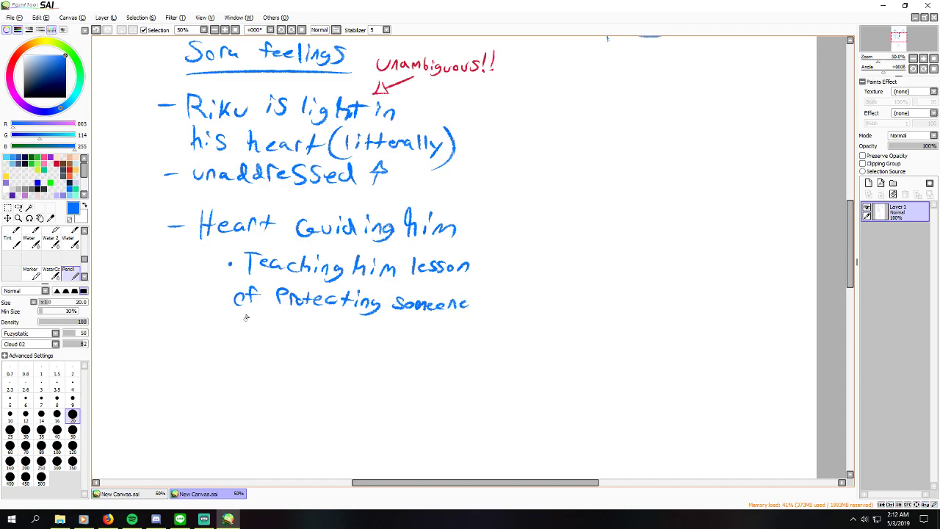
mouse_move(246, 334)
left_mouse_down()
mouse_move(248, 325)
mouse_move(296, 332)
mouse_move(307, 324)
mouse_move(322, 333)
left_mouse_up()
left_click(297, 316)
left_click(339, 331)
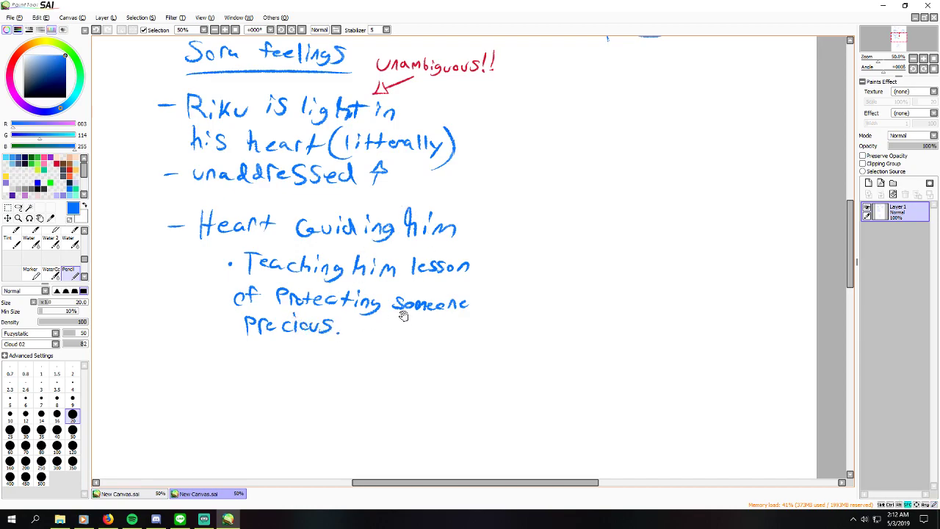
Step: Start a new dashed note below the indented bullet reading "Protecting precious person"
left_click_drag(381, 337, 433, 333)
left_click_drag(339, 331, 355, 315)
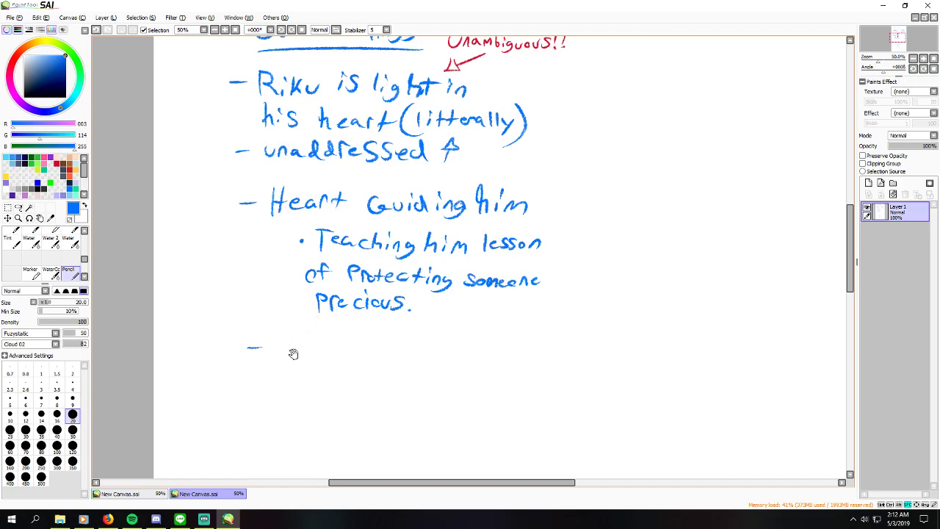
scroll(292, 345, "down", 1)
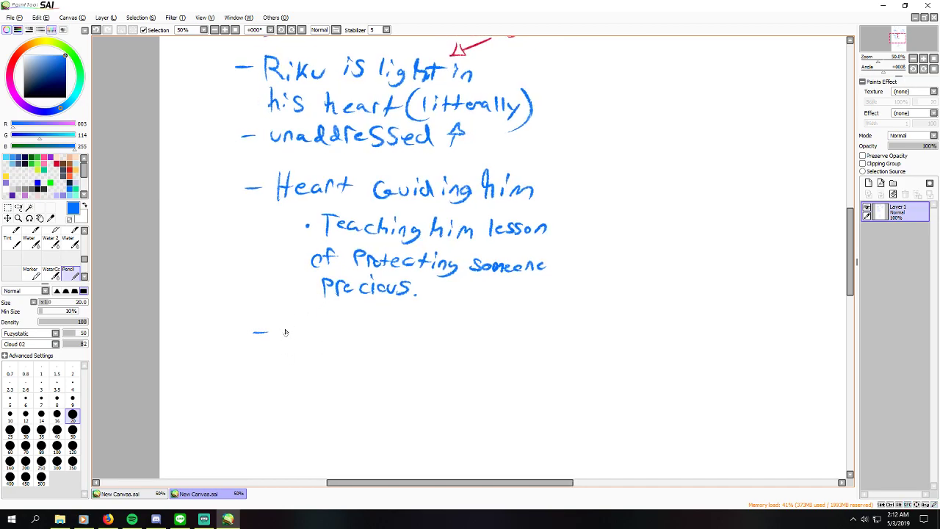
left_click_drag(285, 328, 286, 348)
mouse_move(285, 328)
left_mouse_down()
mouse_move(288, 338)
mouse_move(312, 332)
left_mouse_up()
left_click_drag(320, 334, 326, 345)
left_click_drag(318, 337, 366, 348)
mouse_move(358, 338)
left_mouse_down()
mouse_move(398, 340)
mouse_move(376, 350)
mouse_move(430, 346)
mouse_move(417, 339)
mouse_move(447, 339)
left_mouse_up()
mouse_move(450, 345)
left_mouse_down()
mouse_move(476, 344)
mouse_move(453, 343)
mouse_move(503, 336)
left_mouse_up()
mouse_move(511, 335)
left_mouse_down()
mouse_move(504, 348)
mouse_move(526, 351)
left_mouse_up()
left_click_drag(527, 332, 529, 341)
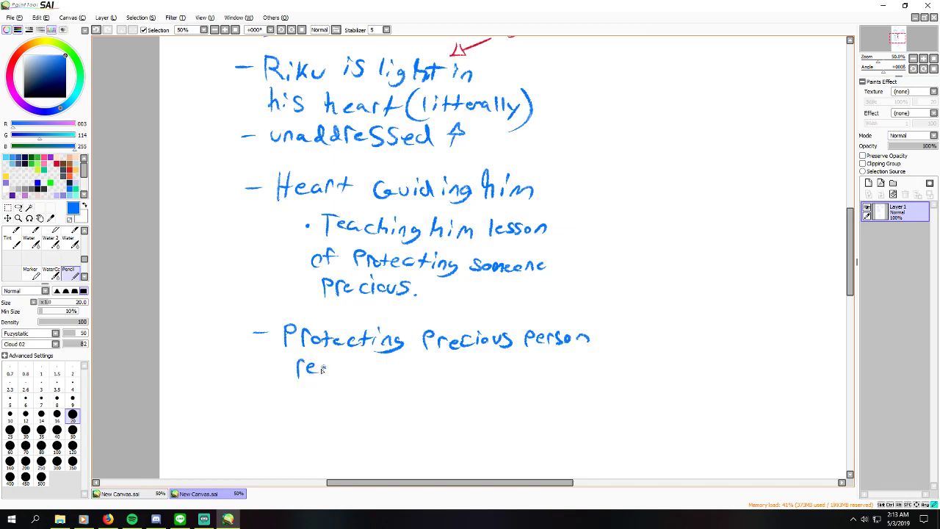
Step: Continue the "Protecting precious person" note with "required reading to regain power of waking"
left_click_drag(376, 372, 376, 378)
mouse_move(378, 363)
left_mouse_down()
mouse_move(380, 380)
mouse_move(413, 372)
left_mouse_up()
left_click_drag(414, 377, 426, 380)
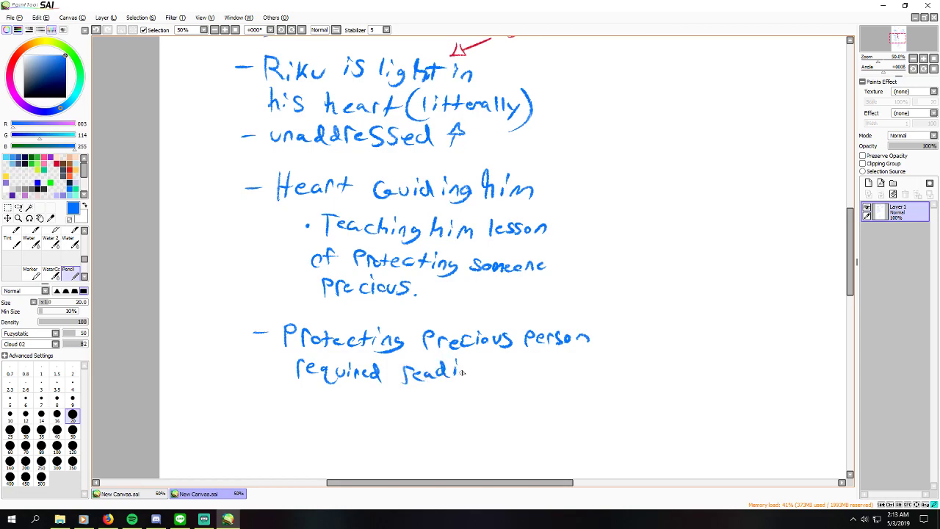
left_click_drag(500, 369, 511, 369)
mouse_move(517, 370)
left_mouse_down()
mouse_move(557, 384)
mouse_move(579, 378)
left_mouse_up()
mouse_move(304, 394)
left_mouse_down()
mouse_move(325, 403)
mouse_move(371, 397)
mouse_move(411, 412)
left_mouse_up()
left_click_drag(409, 402, 469, 408)
mouse_move(473, 394)
left_mouse_down()
mouse_move(472, 411)
mouse_move(490, 411)
left_mouse_up()
left_click_drag(497, 406, 502, 424)
Step: Lasso Riku's head, transform it slightly smaller and move it up level with Sora's head
left_click_drag(316, 422, 325, 288)
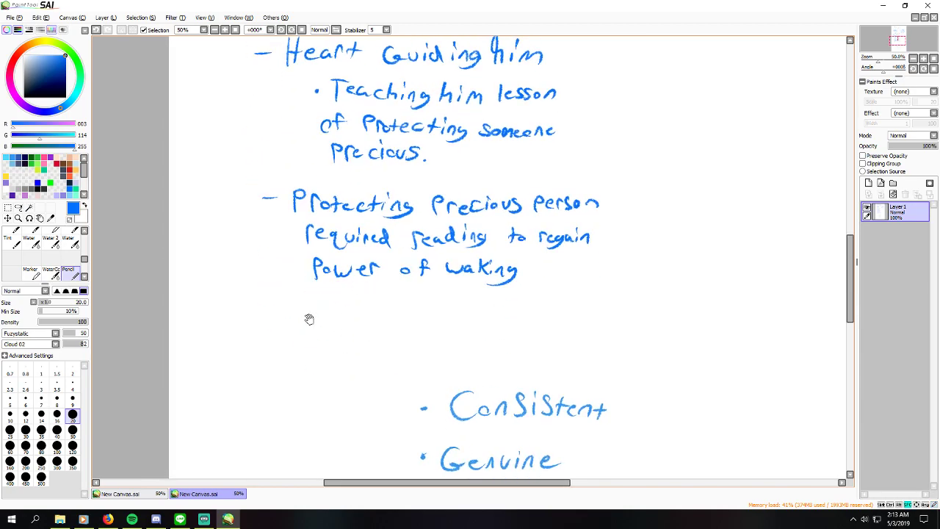
left_click_drag(315, 313, 302, 303)
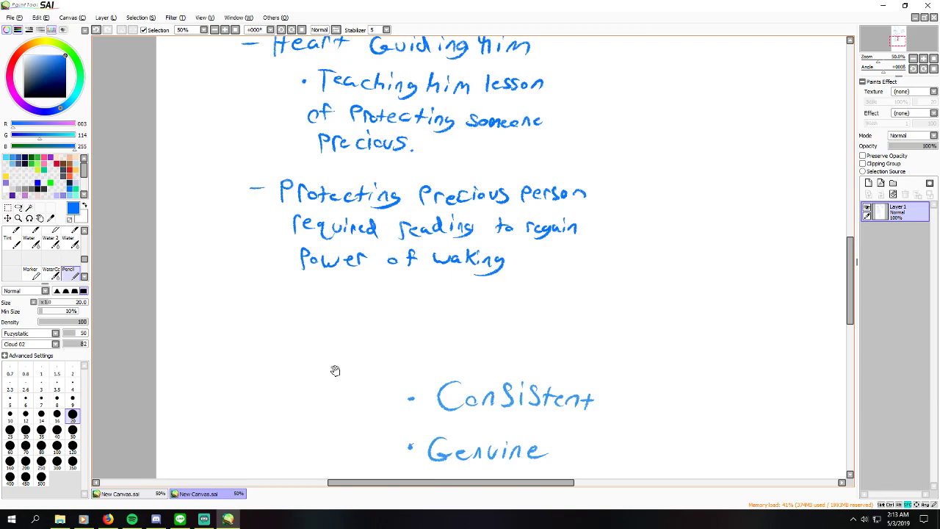
left_click_drag(254, 141, 228, 398)
left_click_drag(294, 279, 293, 353)
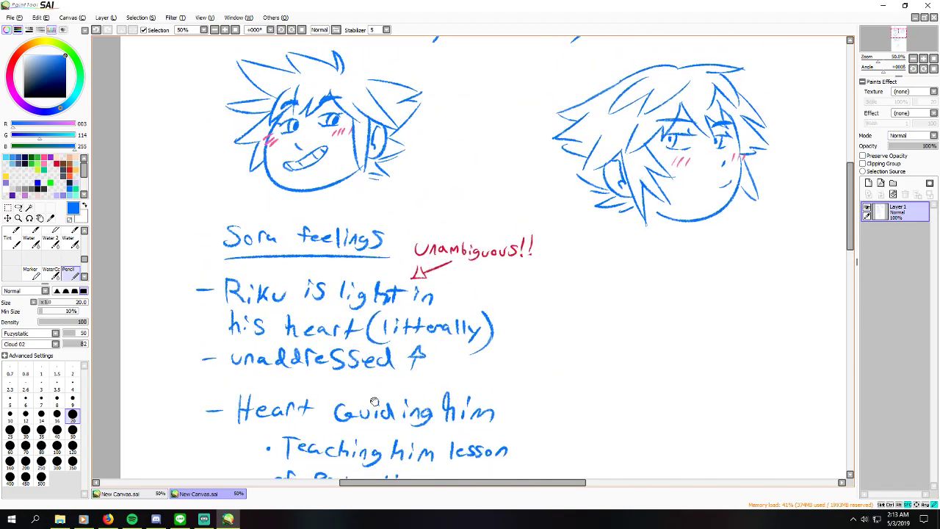
left_click_drag(360, 349, 360, 394)
scroll(318, 287, "up", 3)
scroll(407, 303, "right", 5)
key("a")
mouse_move(526, 334)
left_mouse_down()
mouse_move(403, 257)
mouse_move(584, 98)
mouse_move(655, 178)
mouse_move(510, 110)
mouse_move(353, 235)
mouse_move(621, 318)
left_mouse_up()
key("ctrl+t")
left_click_drag(403, 143, 420, 157)
left_click_drag(498, 218, 498, 194)
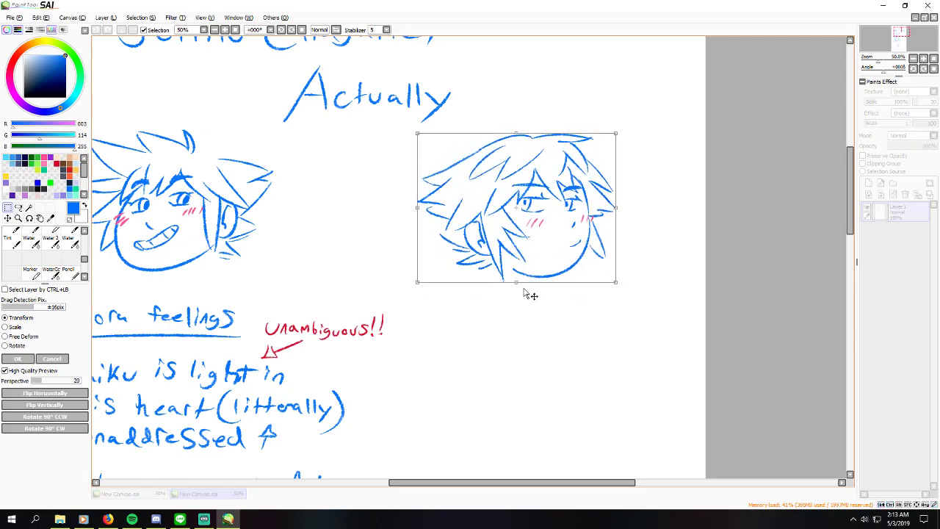
key("Return")
left_click_drag(455, 297, 481, 220)
scroll(481, 220, "down", 8)
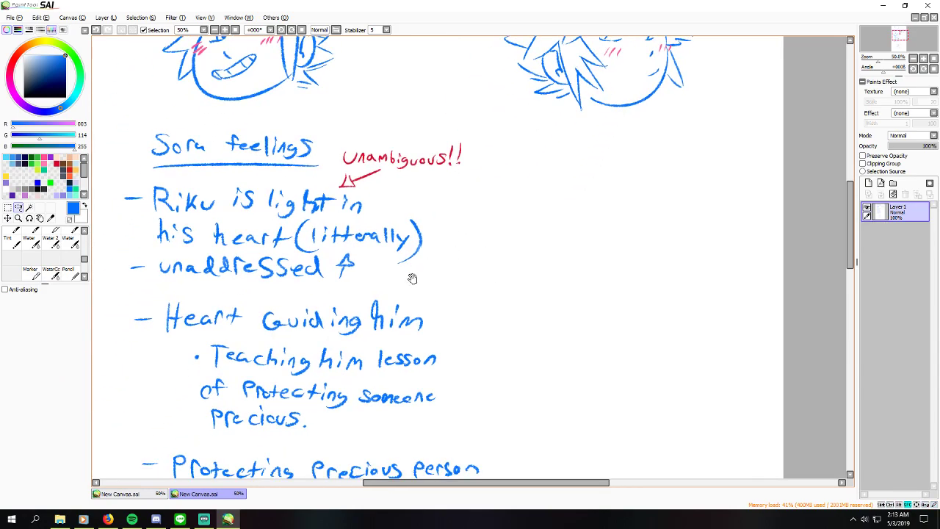
left_click_drag(351, 304, 392, 392)
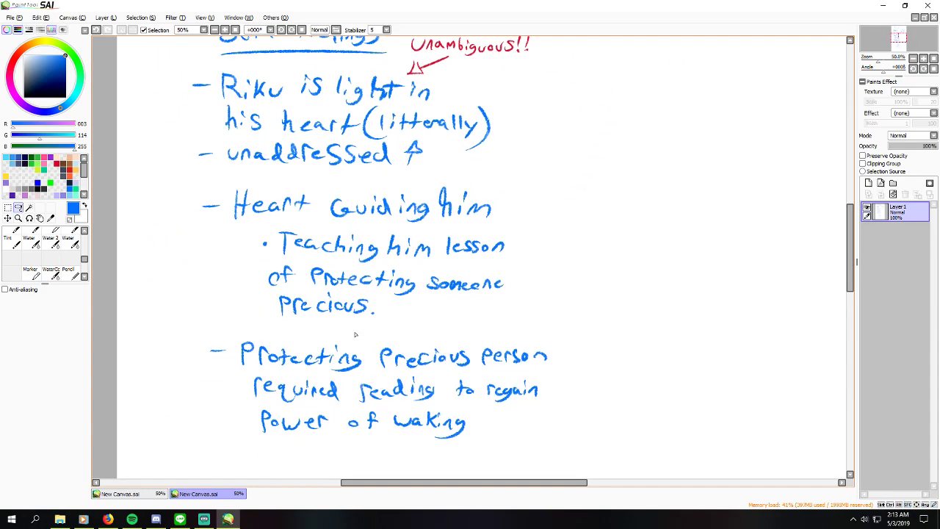
scroll(336, 338, "down", 2)
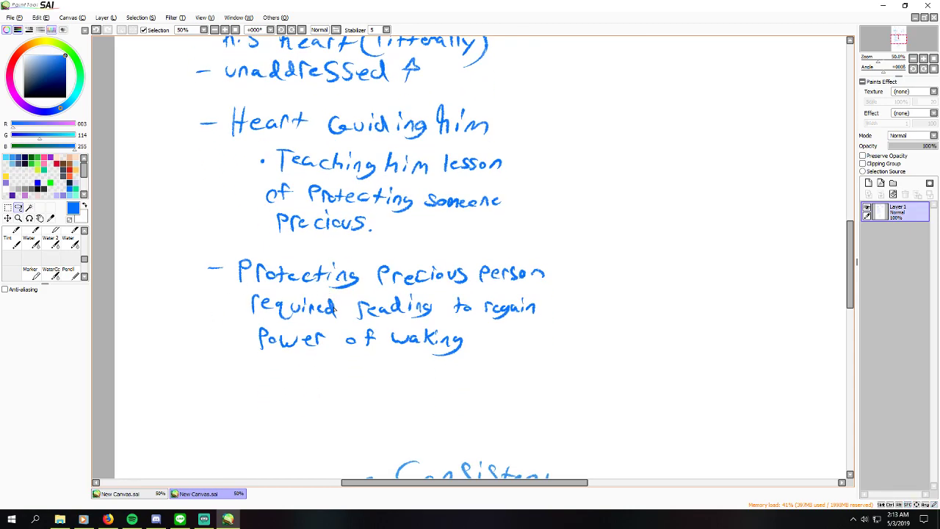
left_click_drag(297, 384, 321, 328)
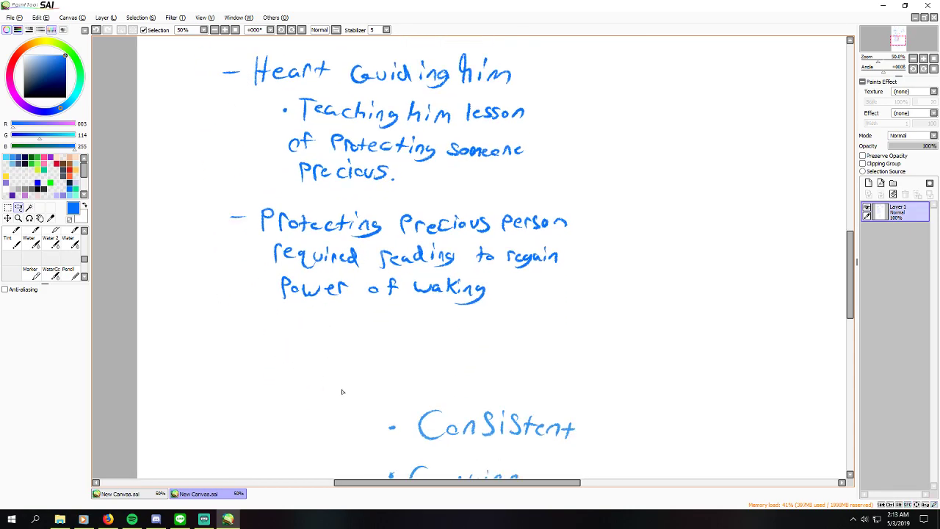
Step: Lasso the list from "Consistent" to "Stated w/ intent", shrink it, move it beside the title in the page's upper-right corner, and erase its empty bullet
left_click_drag(298, 363, 293, 301)
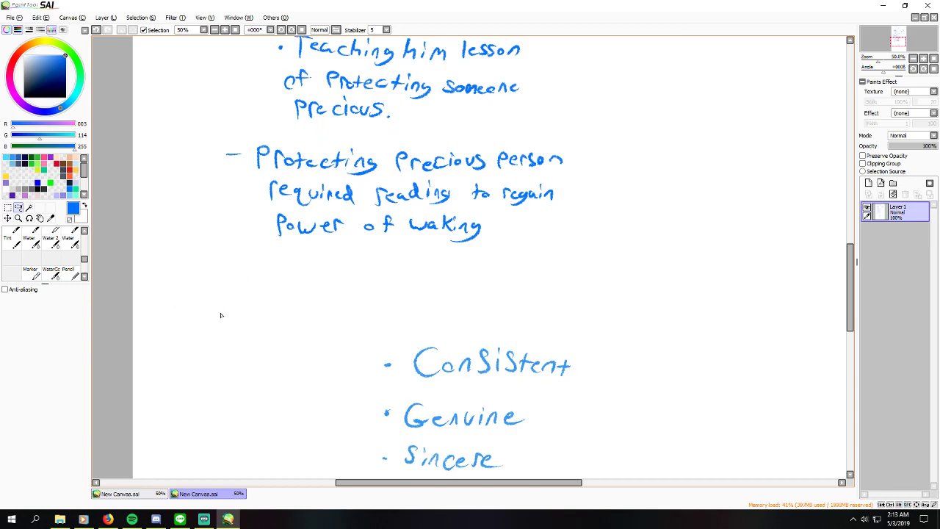
left_click_drag(315, 352, 274, 205)
left_click(19, 208)
mouse_move(423, 149)
left_mouse_down()
mouse_move(345, 467)
mouse_move(621, 221)
mouse_move(543, 149)
left_mouse_up()
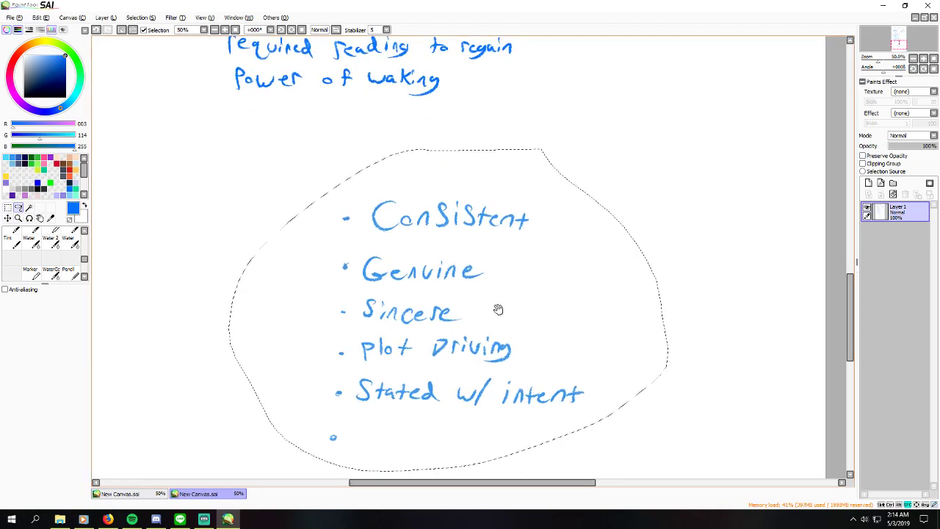
scroll(502, 314, "up", 3)
scroll(480, 337, "down", 6)
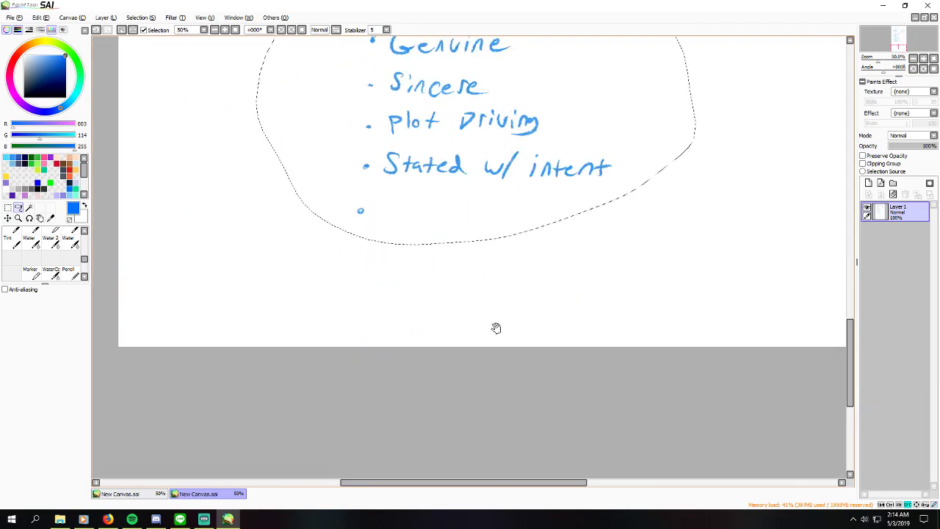
scroll(496, 328, "up", 4)
key("ctrl+t")
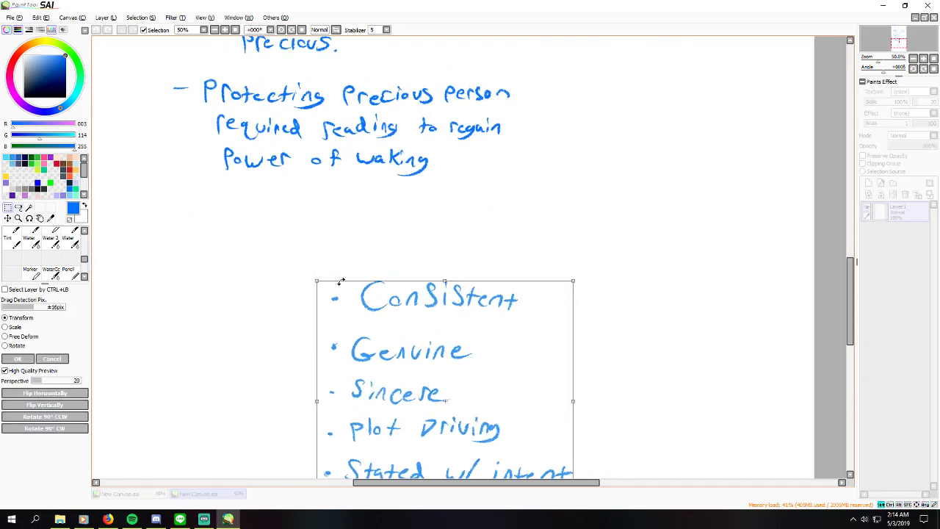
left_click_drag(313, 279, 426, 380)
mouse_move(566, 382)
left_mouse_down()
mouse_move(665, 71)
mouse_move(549, 402)
mouse_move(533, 199)
mouse_move(493, 386)
mouse_move(511, 284)
mouse_move(602, 96)
left_mouse_up()
left_click_drag(652, 142, 590, 326)
left_click_drag(492, 318, 454, 239)
key("Return")
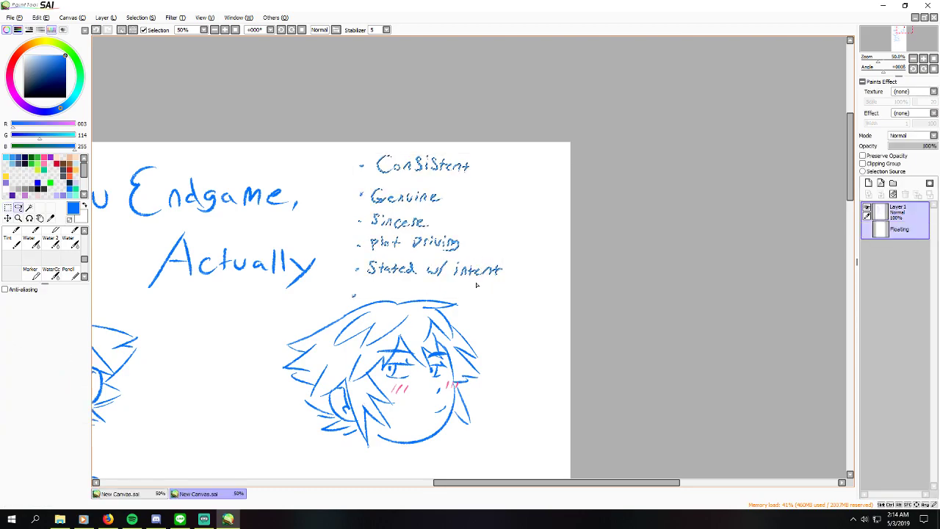
key("ctrl+d")
key("n")
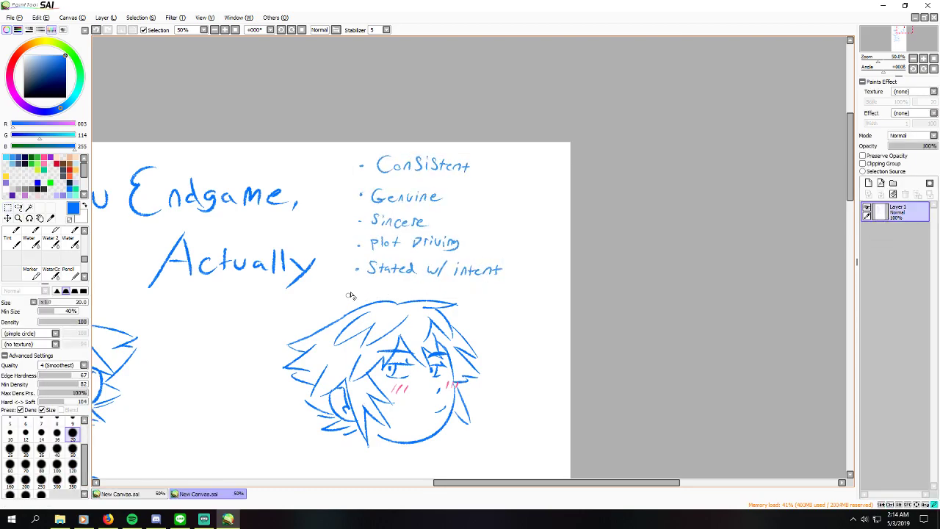
Step: Handwrite a new dashed note in blue pencil below "Power of waking", reading "First uses power of waking to enter RoD"
scroll(349, 297, "down", 10)
key("space")
left_click_drag(402, 190, 412, 42)
left_click(63, 274)
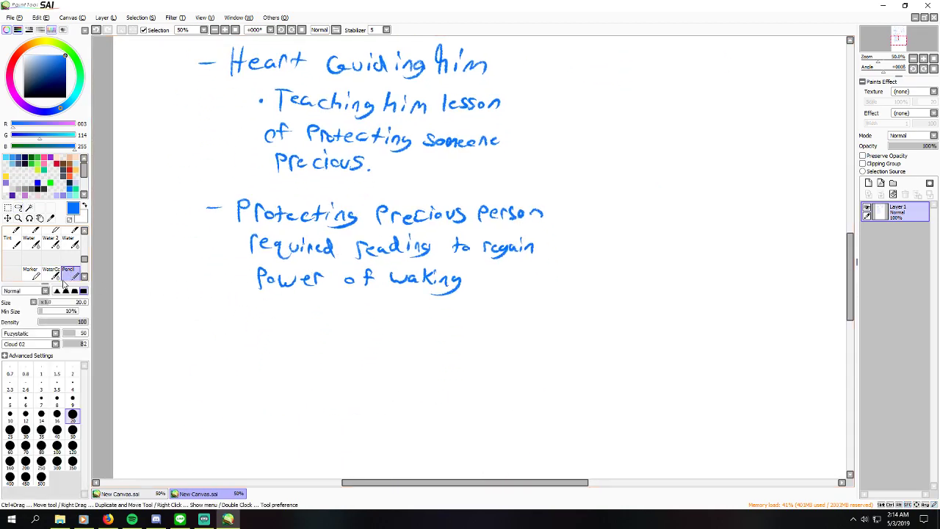
scroll(296, 309, "down", 1)
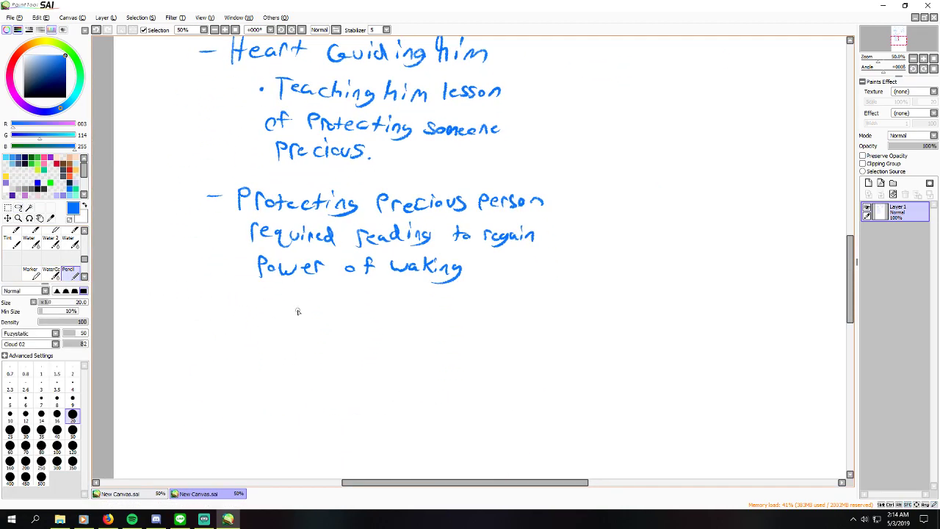
key("space")
left_click_drag(252, 330, 275, 321)
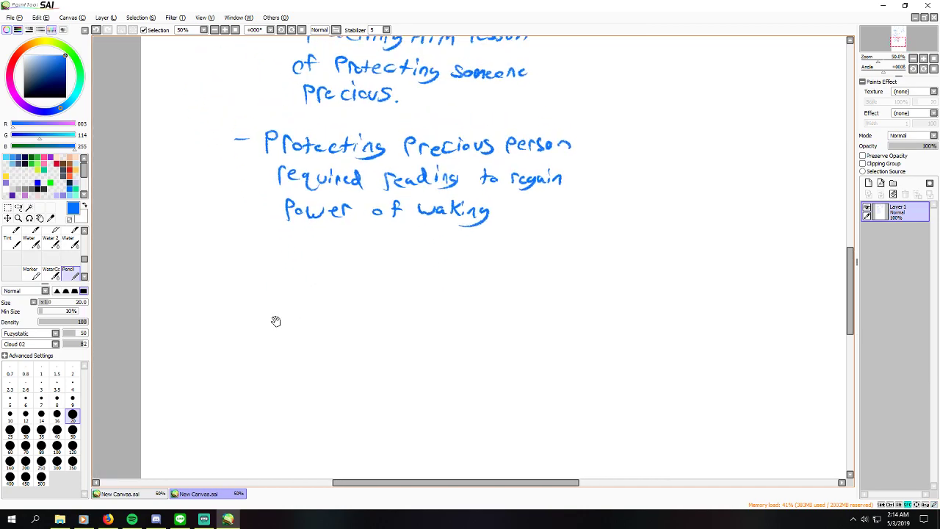
mouse_move(244, 259)
left_mouse_down()
mouse_move(272, 269)
mouse_move(287, 254)
left_mouse_up()
key("ctrl+z")
left_click_drag(282, 254, 315, 267)
left_click_drag(308, 256, 354, 263)
key("ctrl+z")
mouse_move(365, 253)
left_mouse_down()
mouse_move(357, 264)
mouse_move(416, 253)
mouse_move(451, 262)
mouse_move(463, 253)
mouse_move(484, 266)
mouse_move(561, 260)
mouse_move(560, 269)
left_mouse_up()
key("ctrl+z")
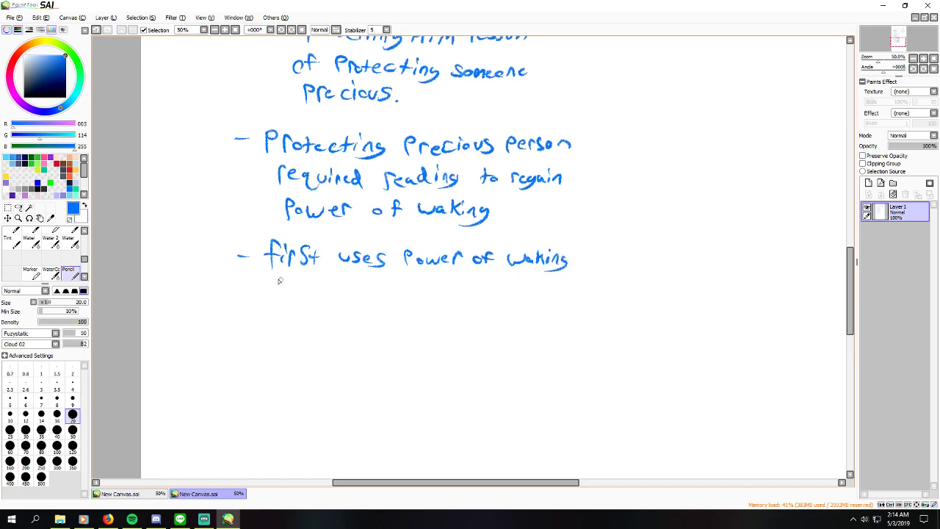
mouse_move(284, 278)
left_mouse_down()
mouse_move(286, 286)
mouse_move(423, 298)
left_mouse_up()
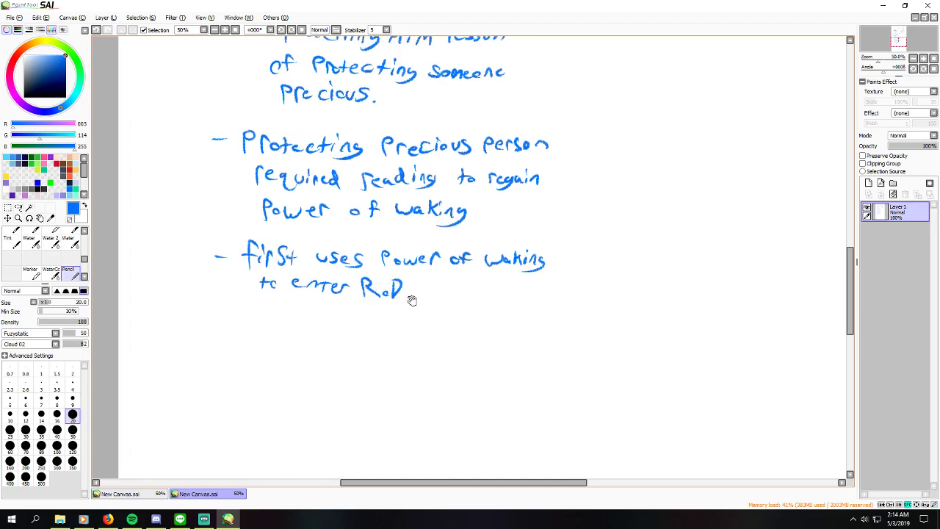